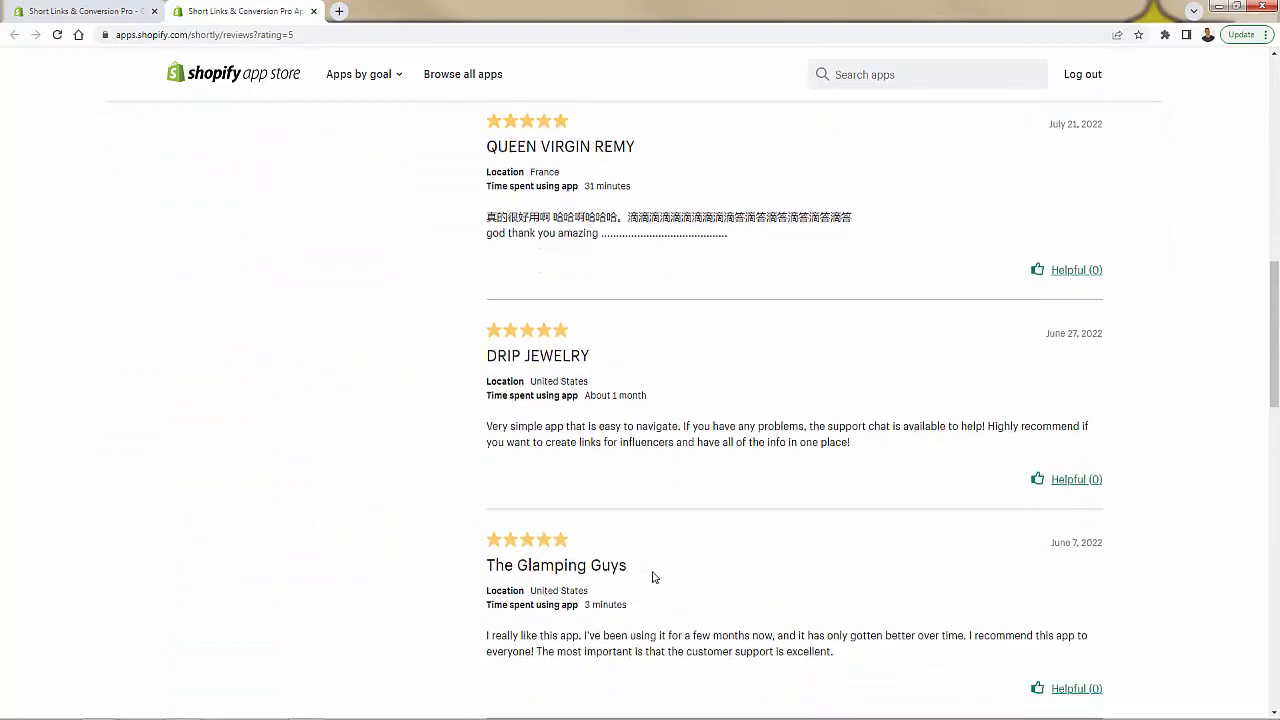
Examine the five-star reviews of Short Links & Conversion Pro and the feature descriptions on its listing
{"action": "scroll", "coordinate": [652, 577], "scroll_direction": "down", "scroll_amount": 3}
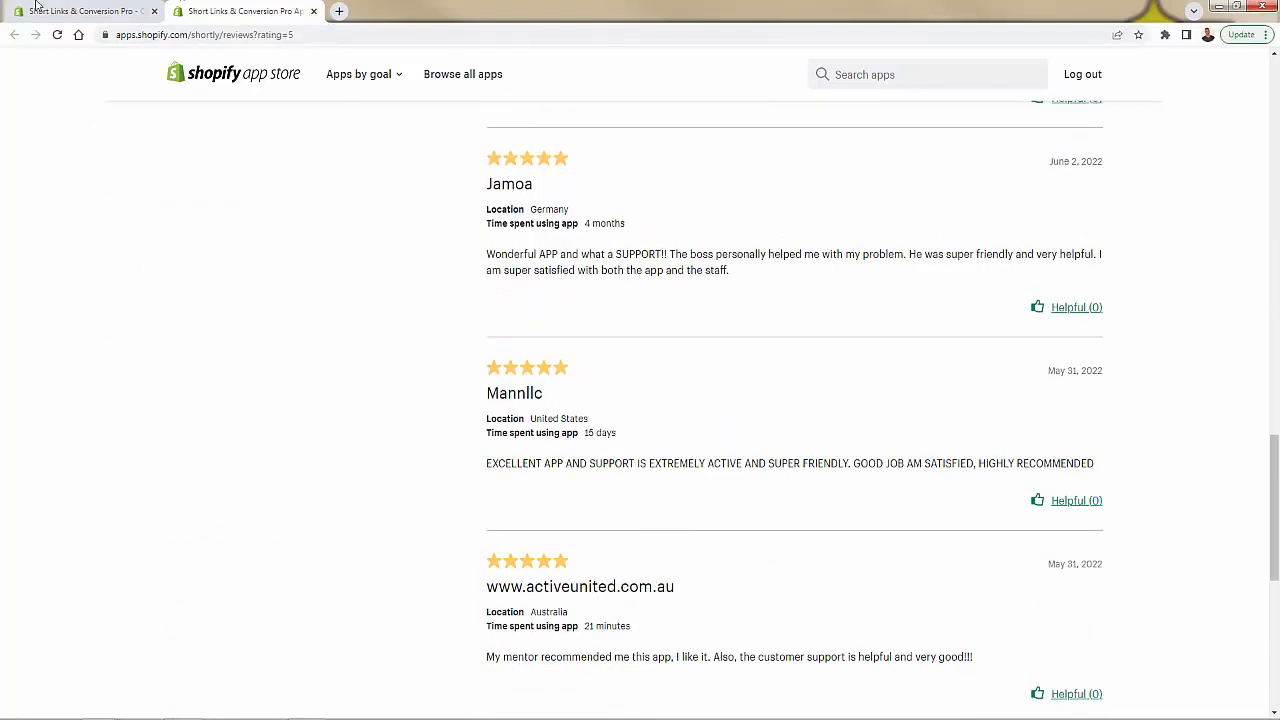
{"action": "left_click", "coordinate": [40, 9]}
{"action": "scroll", "coordinate": [408, 316], "scroll_direction": "down", "scroll_amount": 1}
{"action": "scroll", "coordinate": [408, 316], "scroll_direction": "up", "scroll_amount": 1}
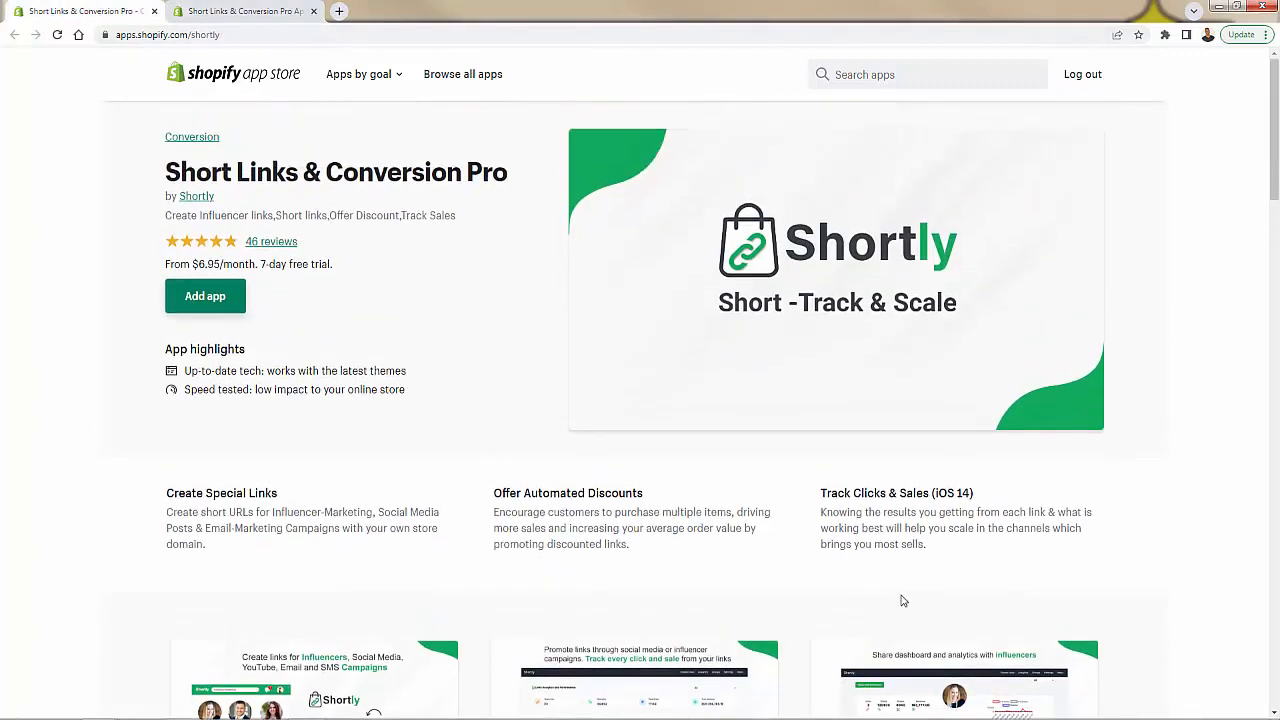
{"action": "left_click_drag", "start_coordinate": [820, 501], "coordinate": [898, 494]}
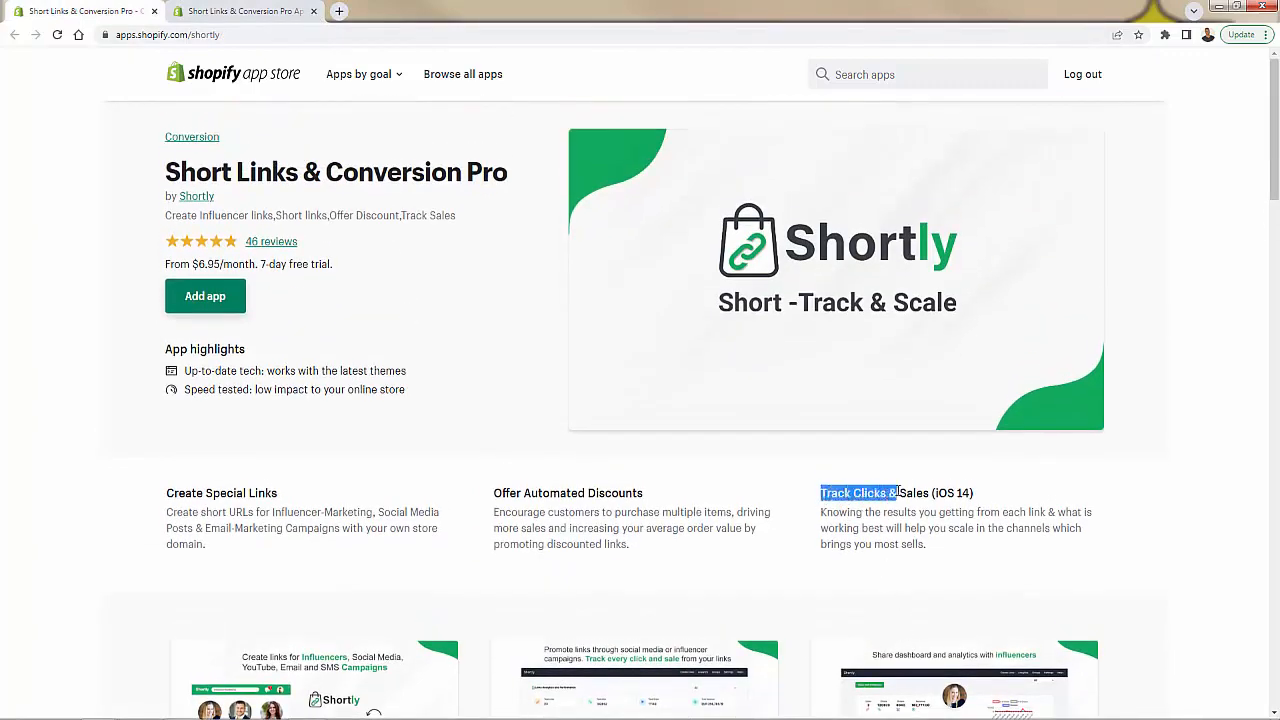
{"action": "left_click", "coordinate": [898, 493]}
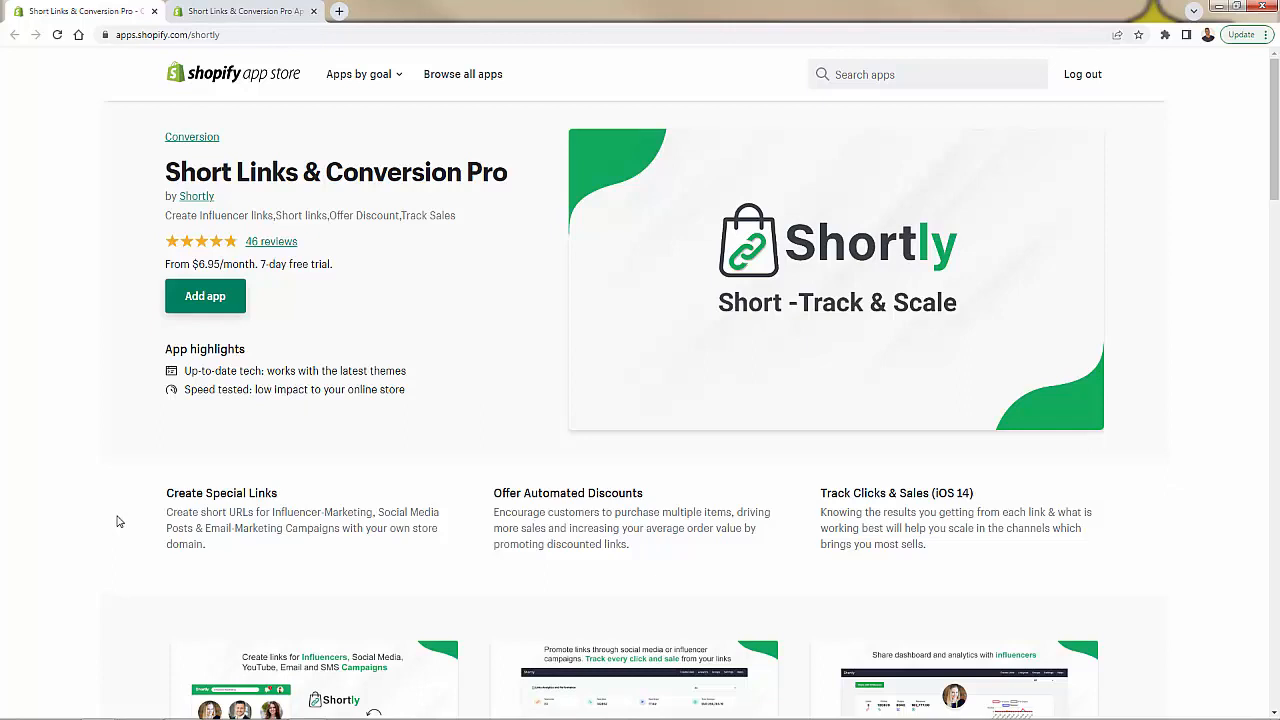
{"action": "left_click_drag", "start_coordinate": [134, 486], "coordinate": [271, 527]}
{"action": "left_click", "coordinate": [271, 527]}
{"action": "scroll", "coordinate": [123, 518], "scroll_direction": "down", "scroll_amount": 1}
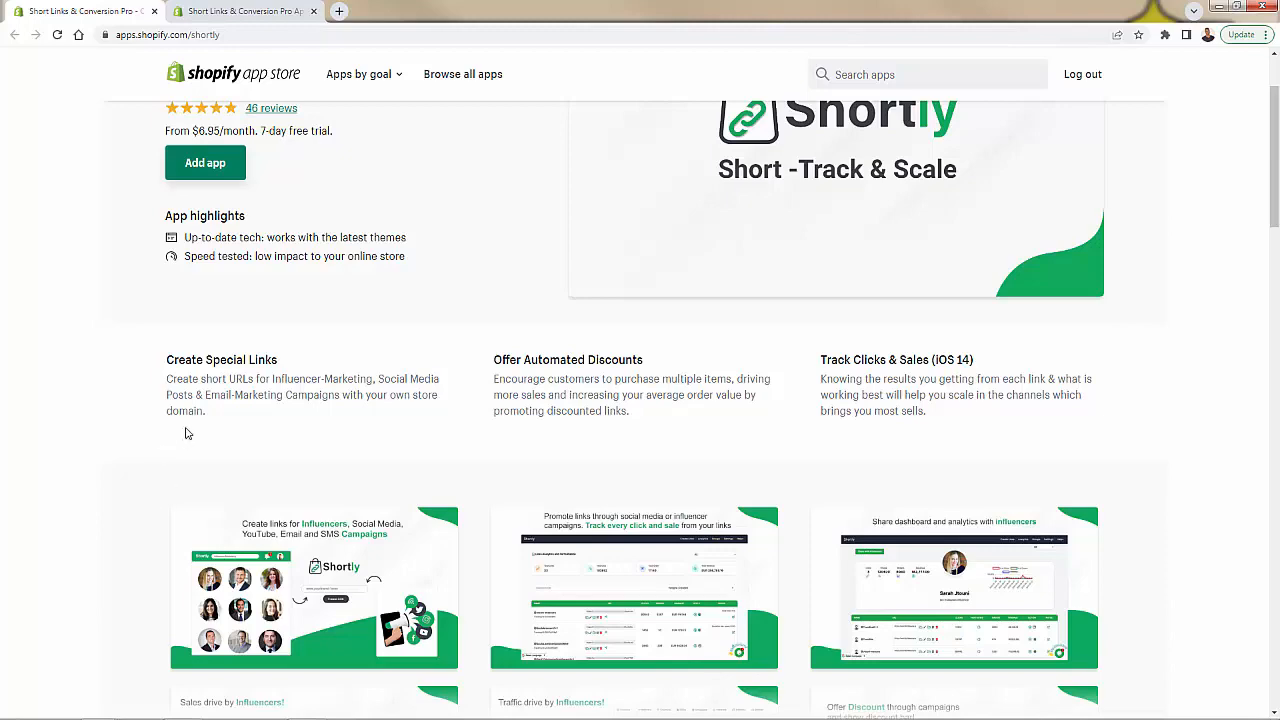
Look through the listing's promotional images on influencer links, click and sales tracking, shared dashboards and discounts
{"action": "scroll", "coordinate": [189, 434], "scroll_direction": "down", "scroll_amount": 2}
{"action": "left_click", "coordinate": [262, 413]}
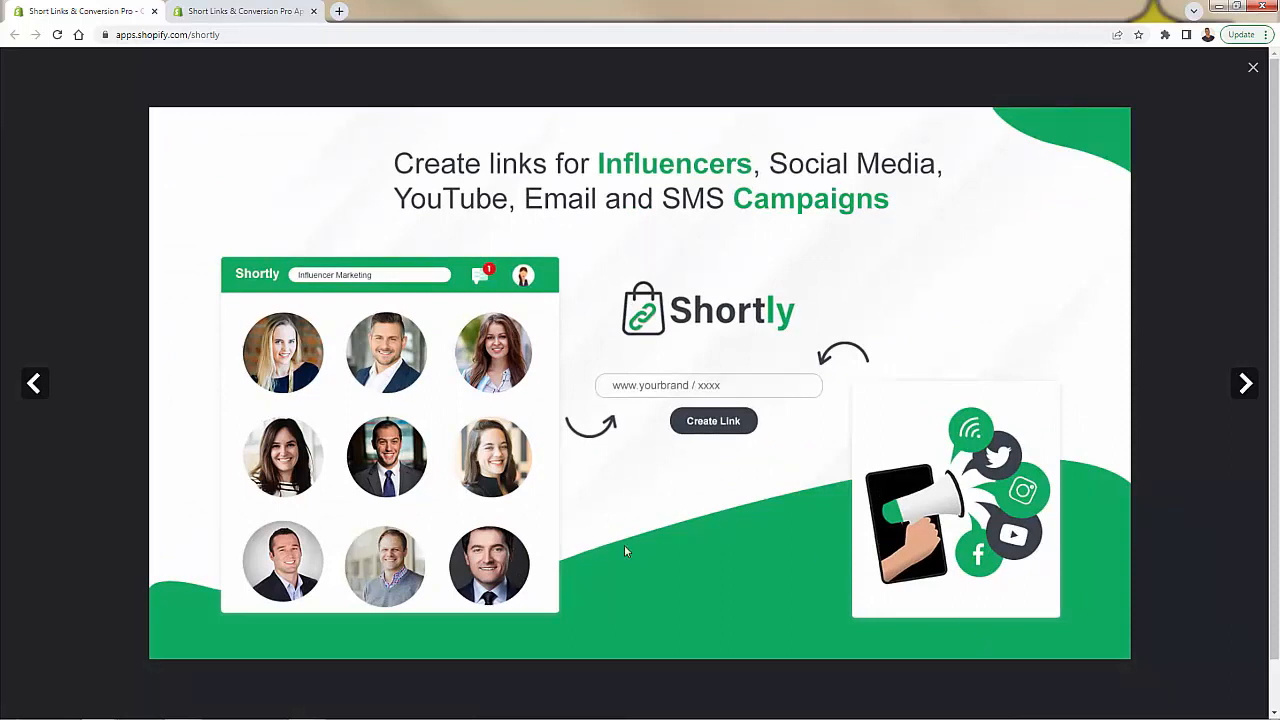
{"action": "left_click", "coordinate": [1245, 383]}
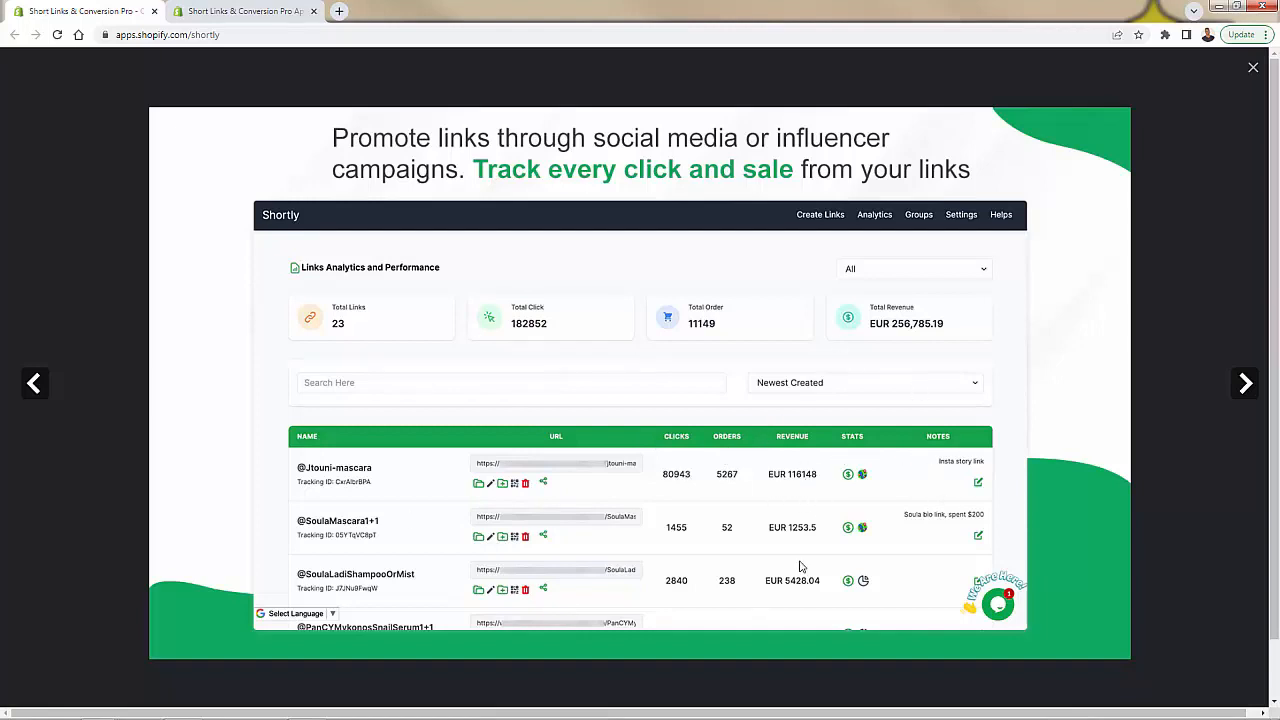
{"action": "left_click", "coordinate": [1242, 383]}
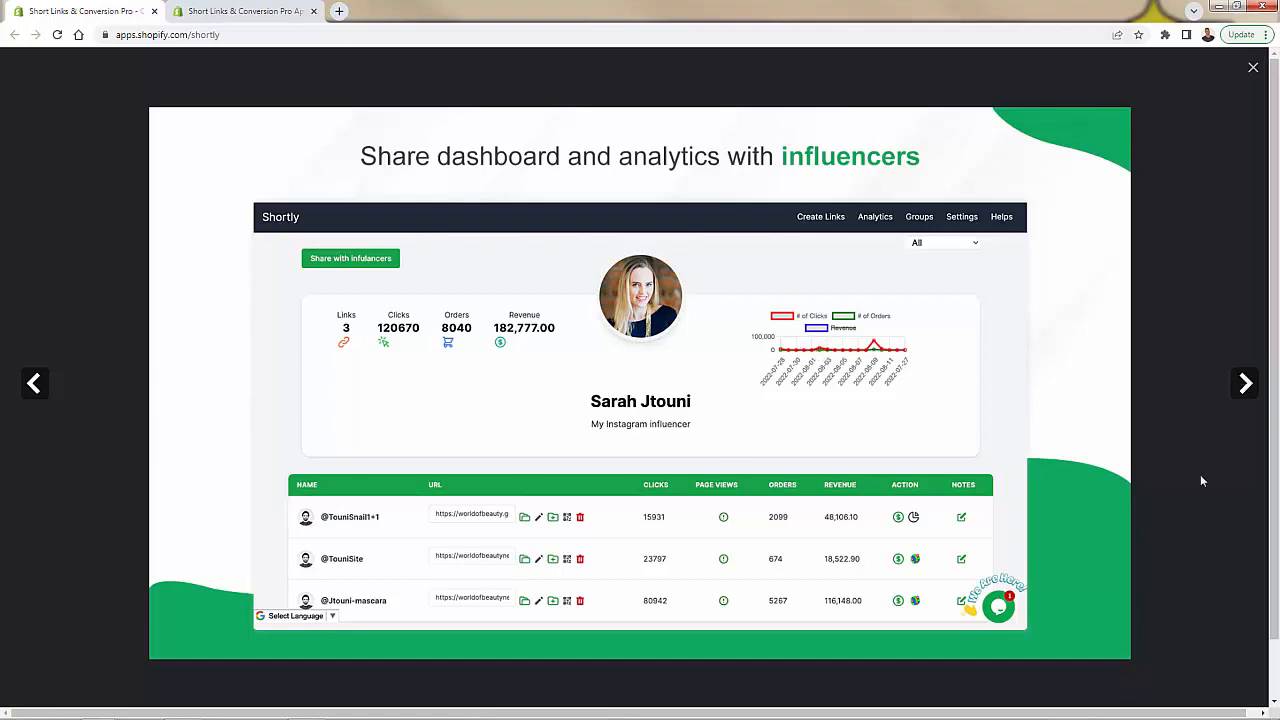
{"action": "left_click", "coordinate": [1245, 396]}
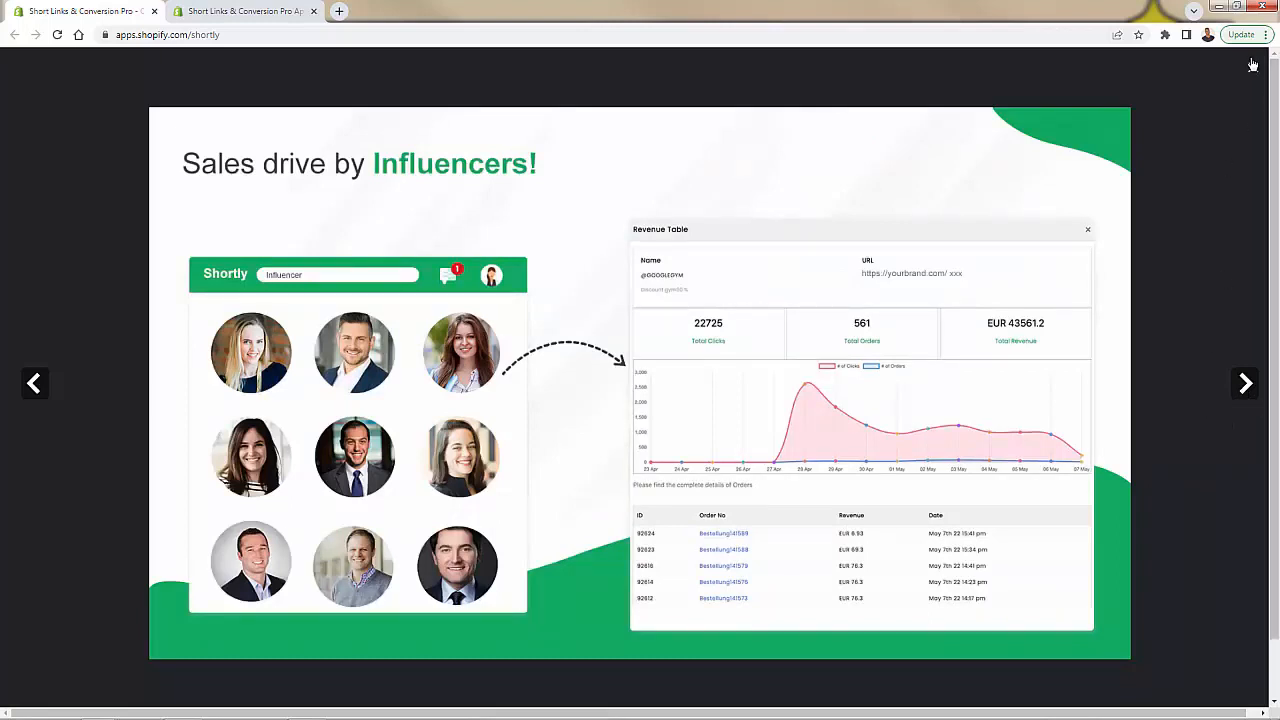
{"action": "left_click", "coordinate": [1246, 386]}
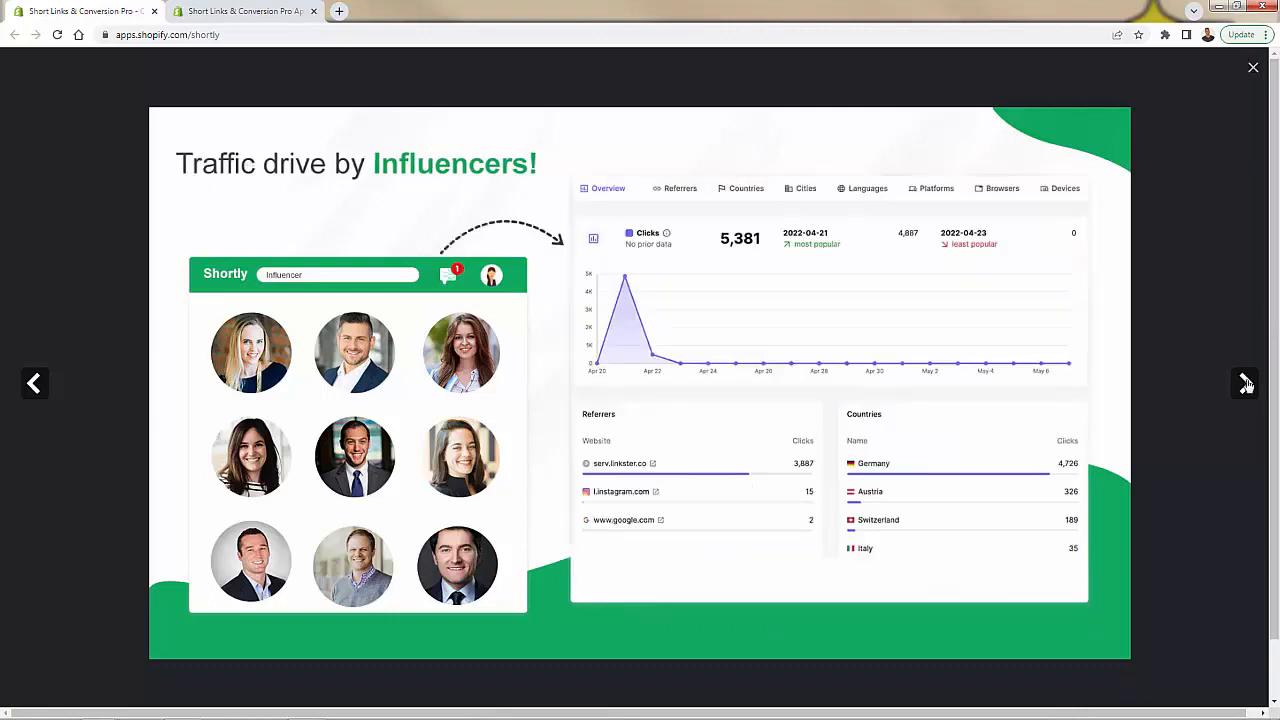
{"action": "left_click", "coordinate": [1246, 386]}
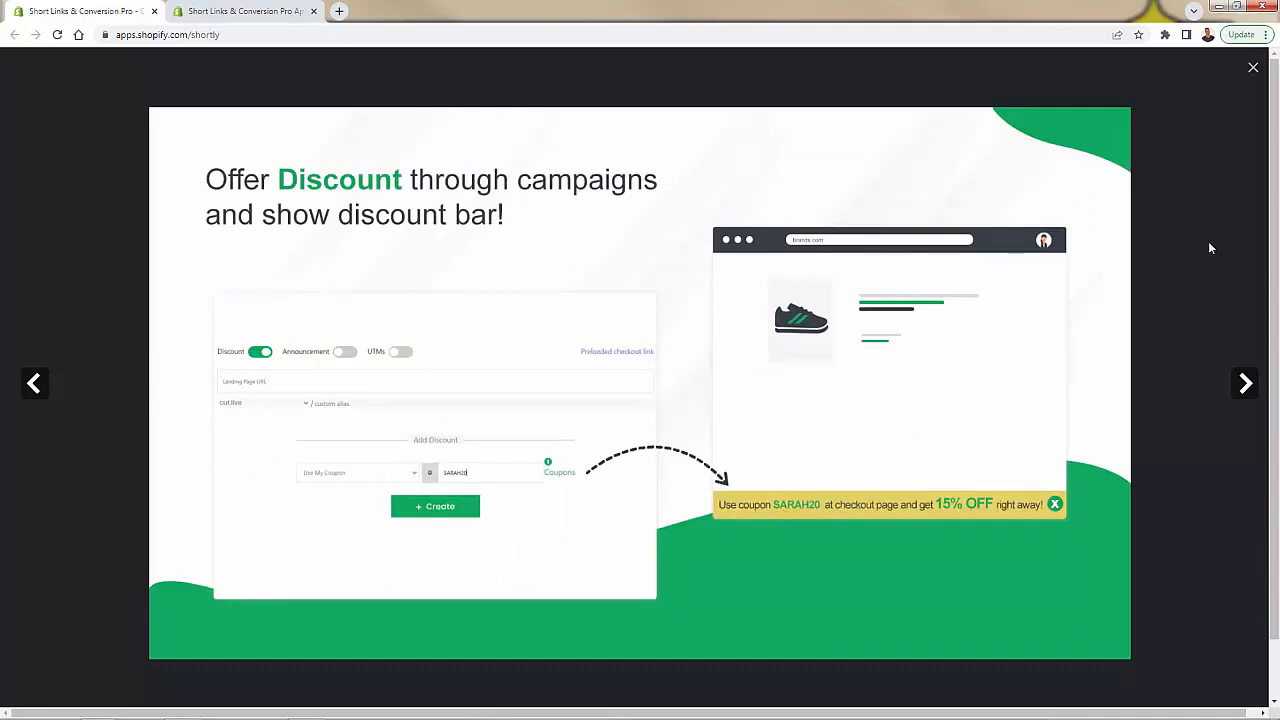
{"action": "left_click", "coordinate": [1246, 383]}
{"action": "left_click", "coordinate": [1252, 70]}
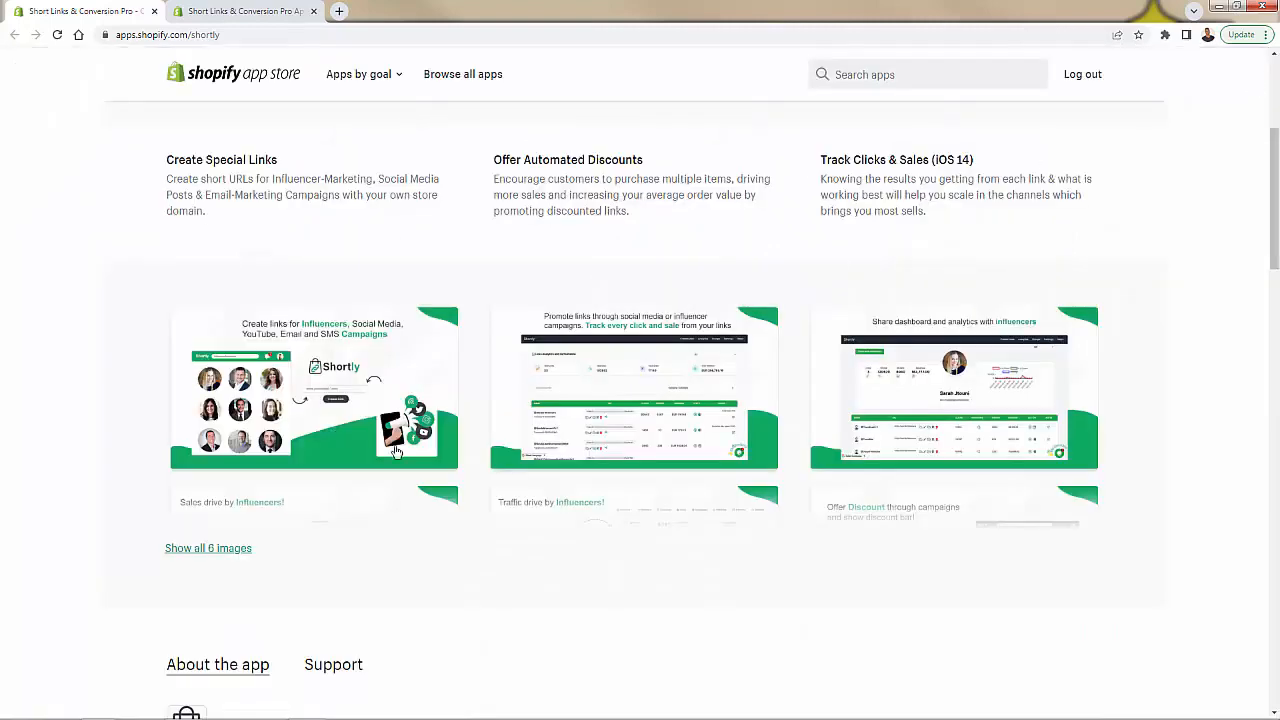
Add the Short Links & Conversion Pro app to the Sports Parent Shop store and approve its installation
{"action": "scroll", "coordinate": [320, 515], "scroll_direction": "up", "scroll_amount": 3}
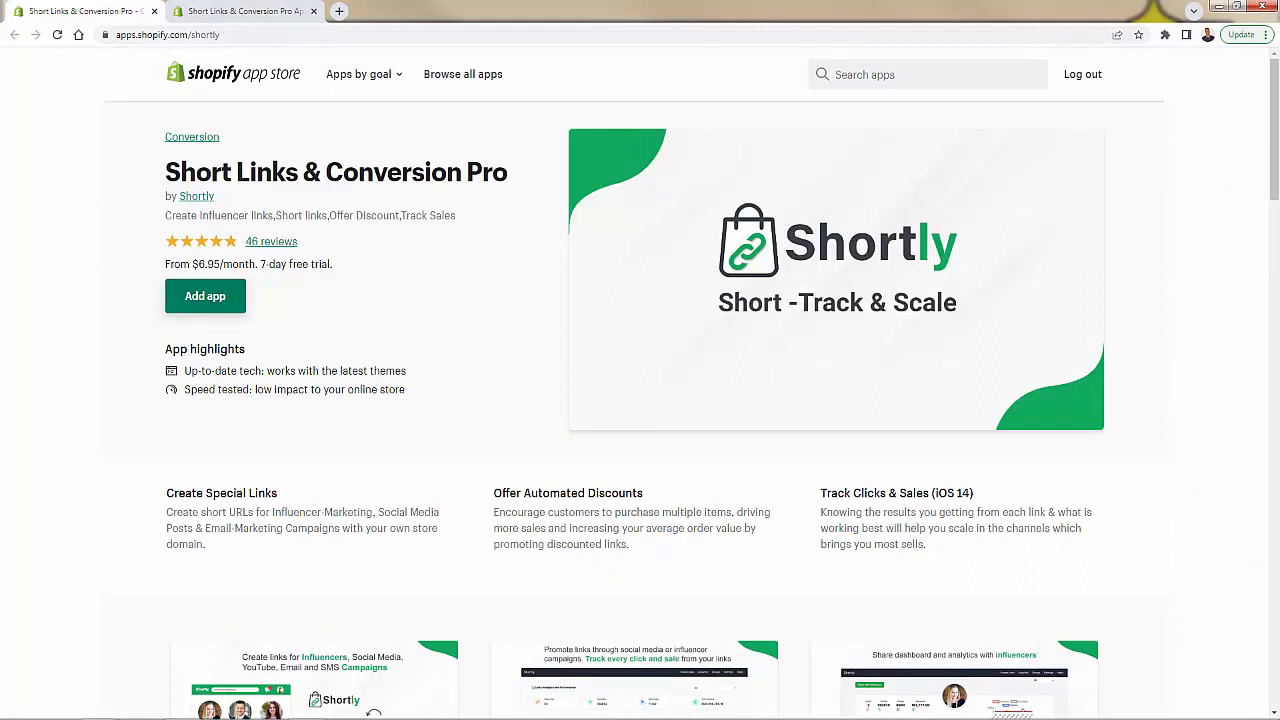
{"action": "left_click", "coordinate": [188, 308]}
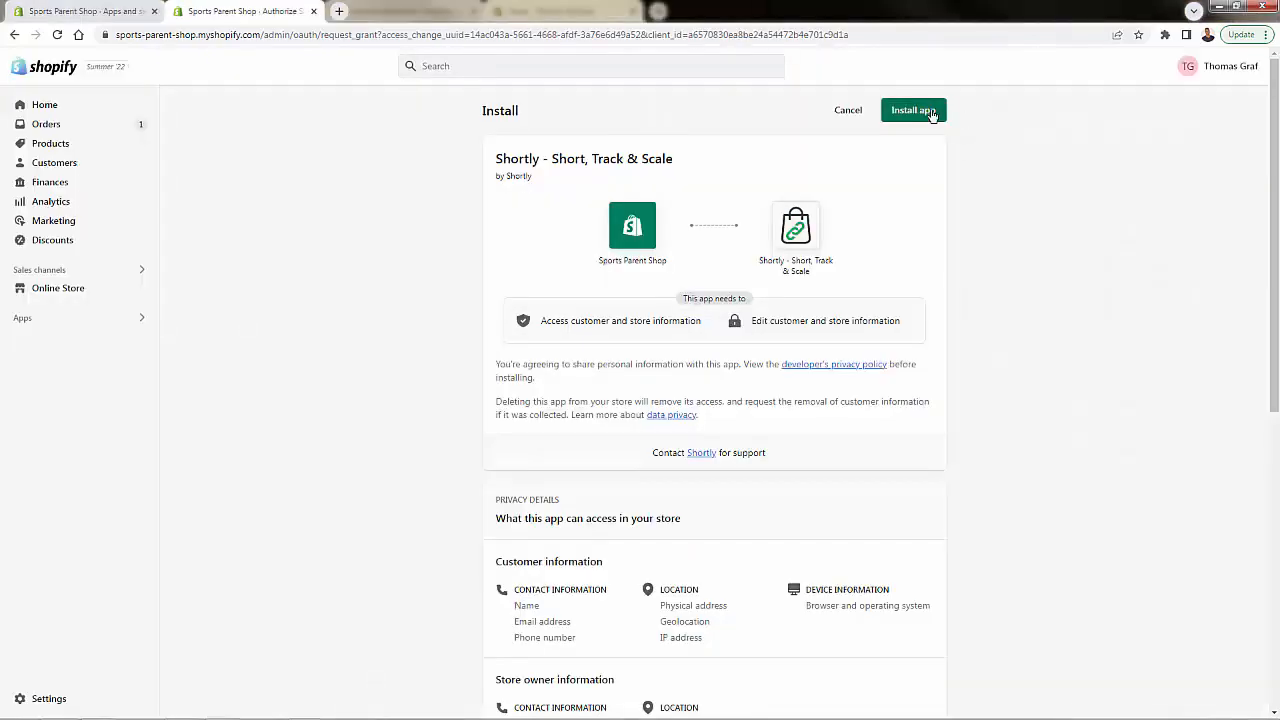
{"action": "left_click", "coordinate": [925, 112]}
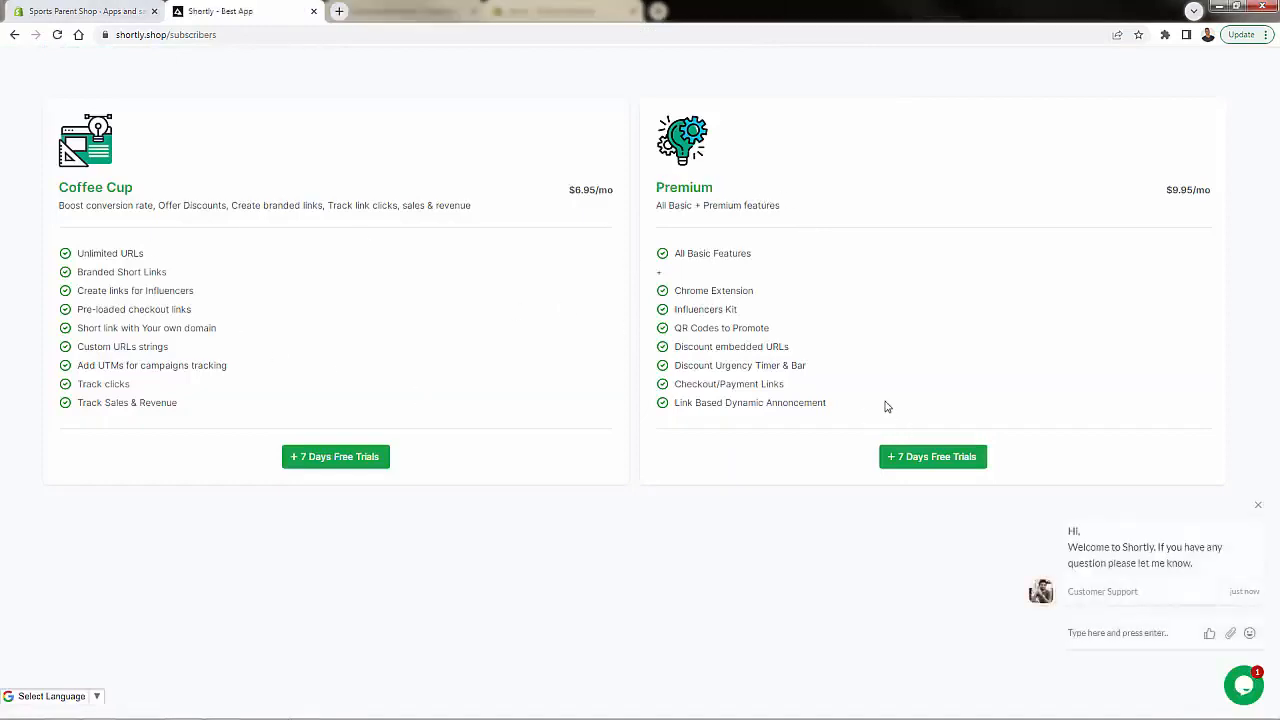
Review the Premium plan's features and start its 7-day free trial
{"action": "left_click_drag", "start_coordinate": [664, 206], "coordinate": [831, 281]}
{"action": "left_click", "coordinate": [850, 295]}
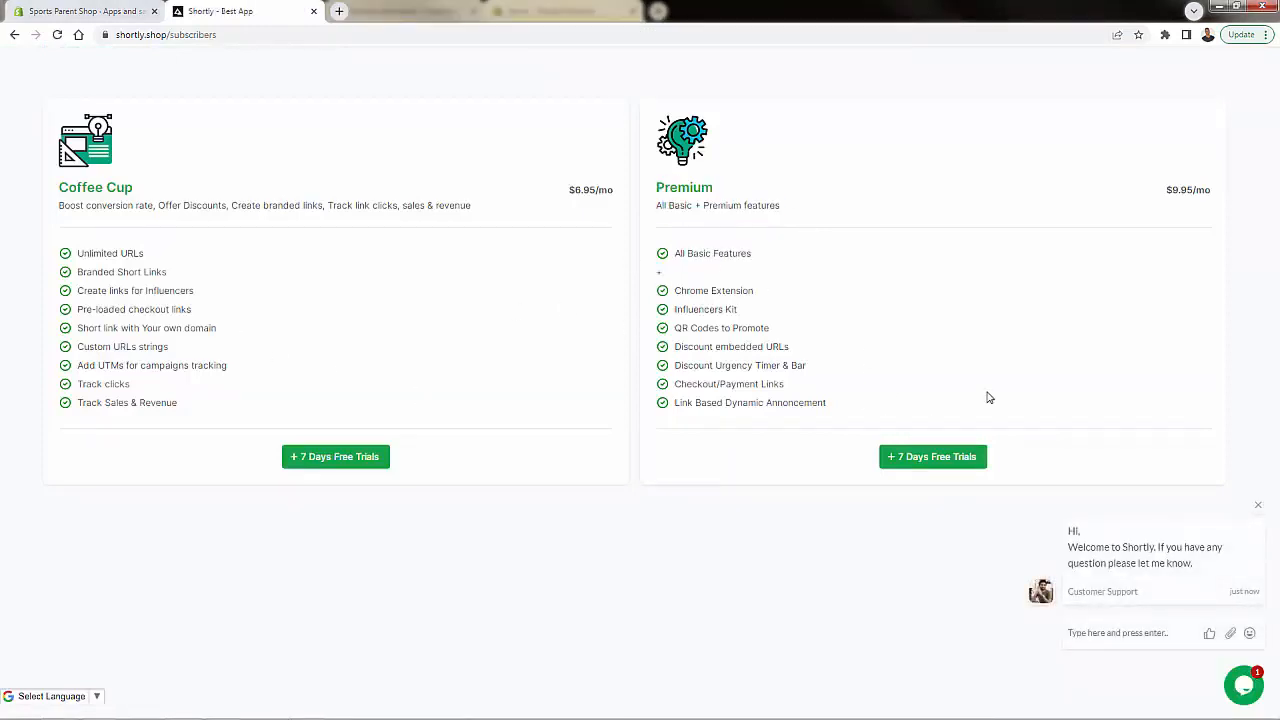
{"action": "left_click", "coordinate": [943, 467]}
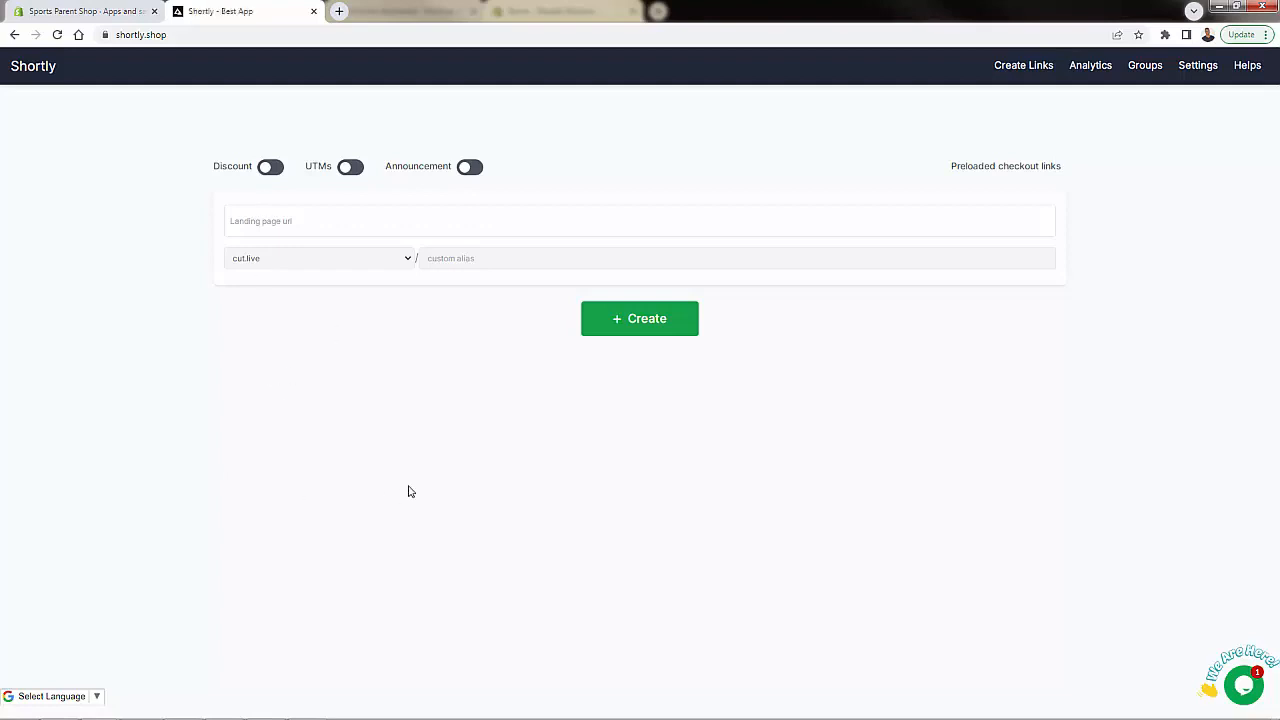
In the Shortly settings, set the coupon bar color to dark red (RGB 179, 0, 0) and save the coupon bar settings
{"action": "left_click", "coordinate": [1192, 66]}
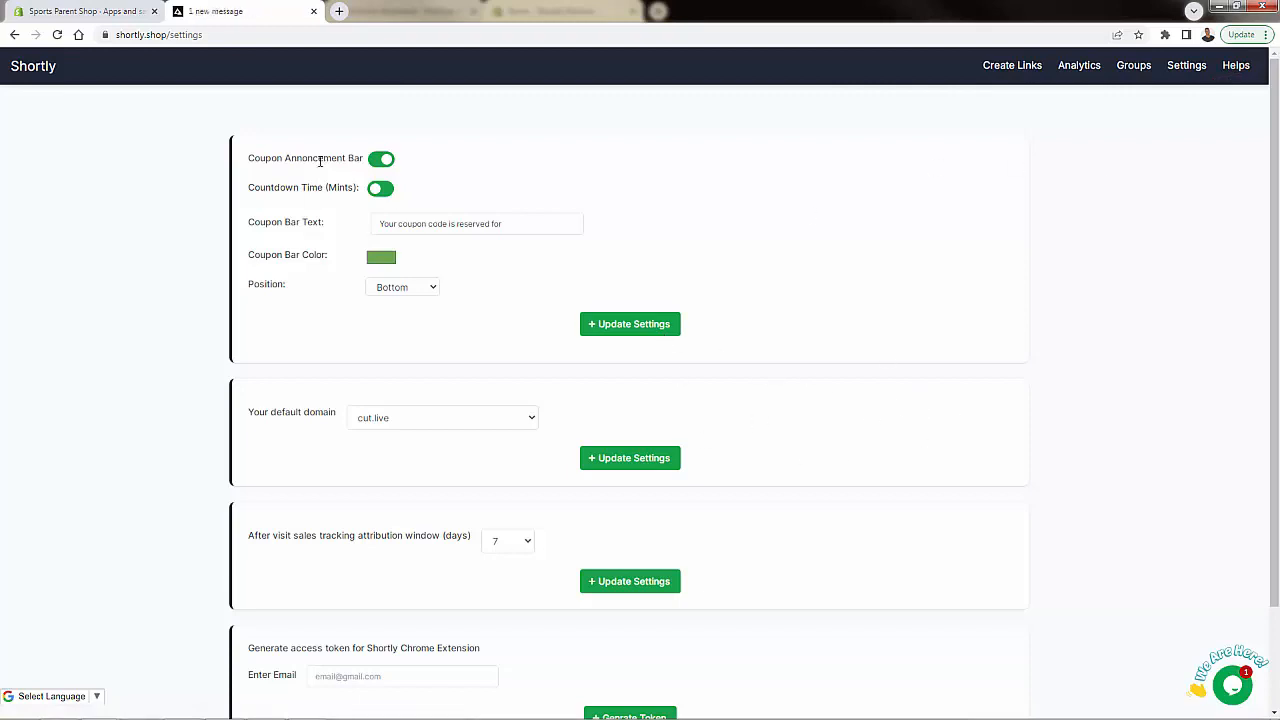
{"action": "left_click", "coordinate": [381, 257]}
{"action": "left_click", "coordinate": [434, 375]}
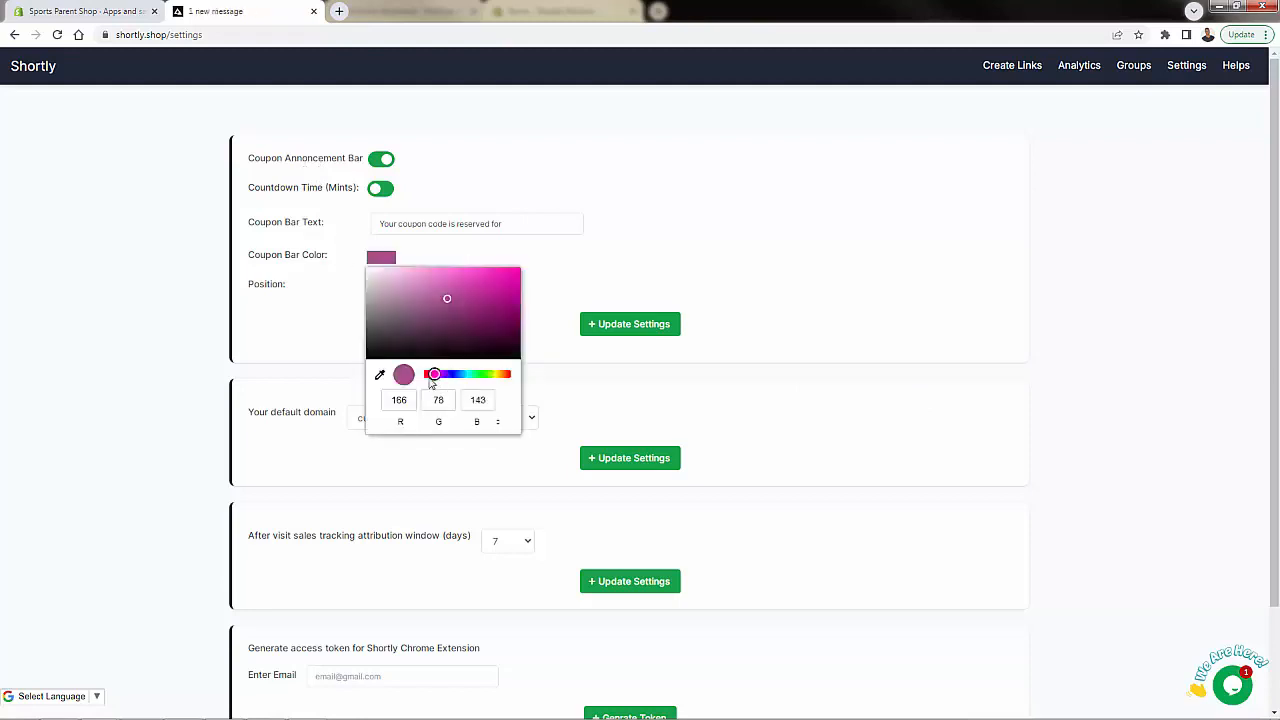
{"action": "left_click_drag", "start_coordinate": [431, 378], "coordinate": [424, 375]}
{"action": "left_click_drag", "start_coordinate": [422, 301], "coordinate": [533, 302]}
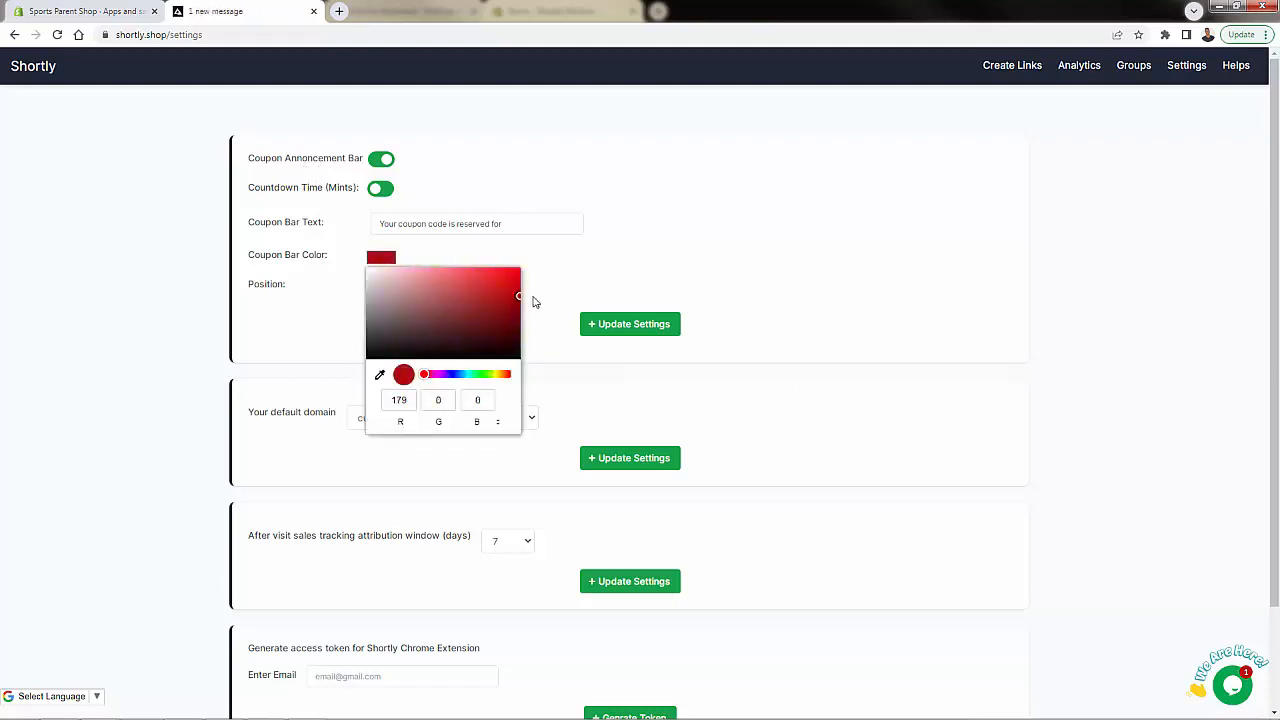
{"action": "left_click", "coordinate": [150, 316]}
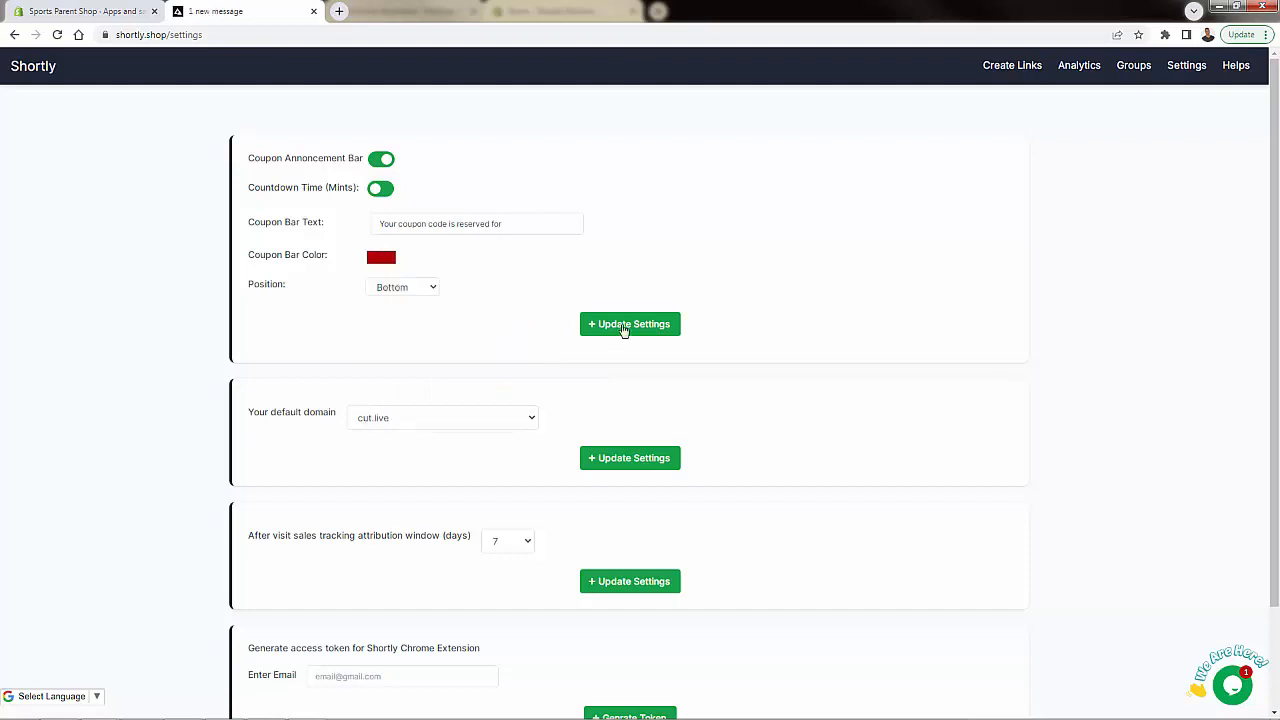
{"action": "left_click", "coordinate": [623, 330]}
{"action": "left_click", "coordinate": [404, 291]}
{"action": "left_click", "coordinate": [475, 280]}
{"action": "scroll", "coordinate": [463, 371], "scroll_direction": "down", "scroll_amount": 2}
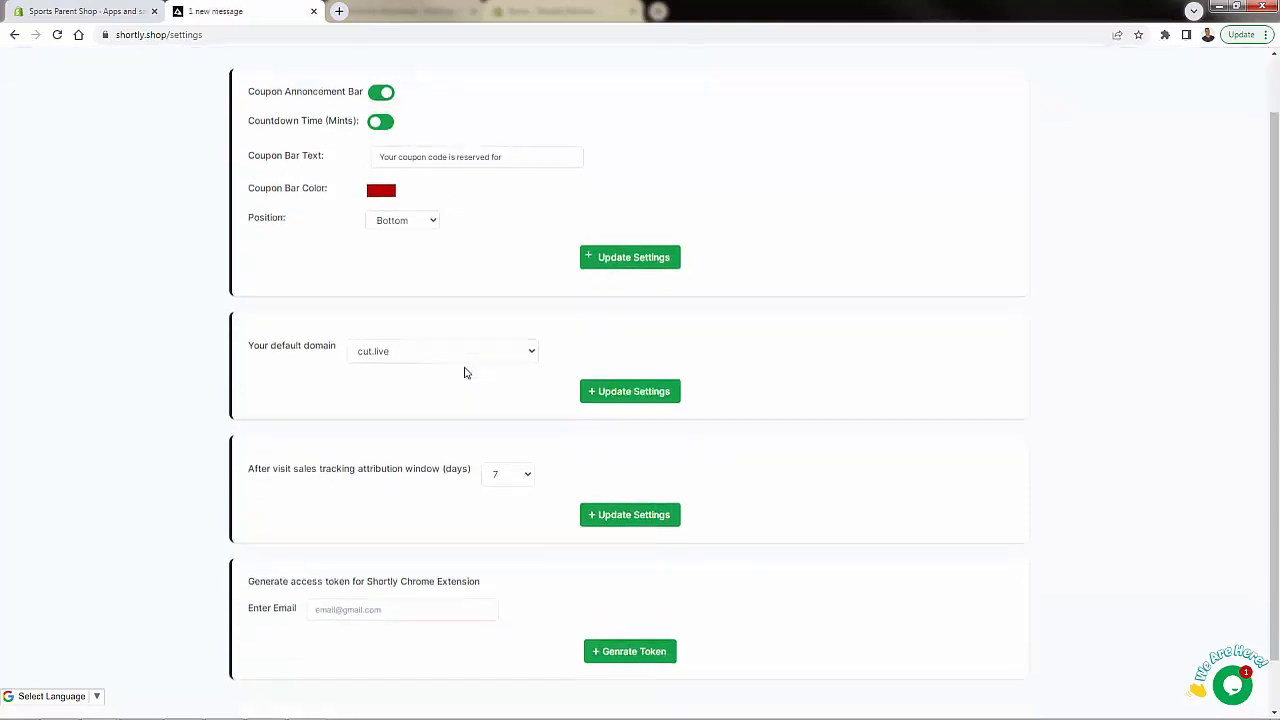
{"action": "left_click", "coordinate": [439, 300]}
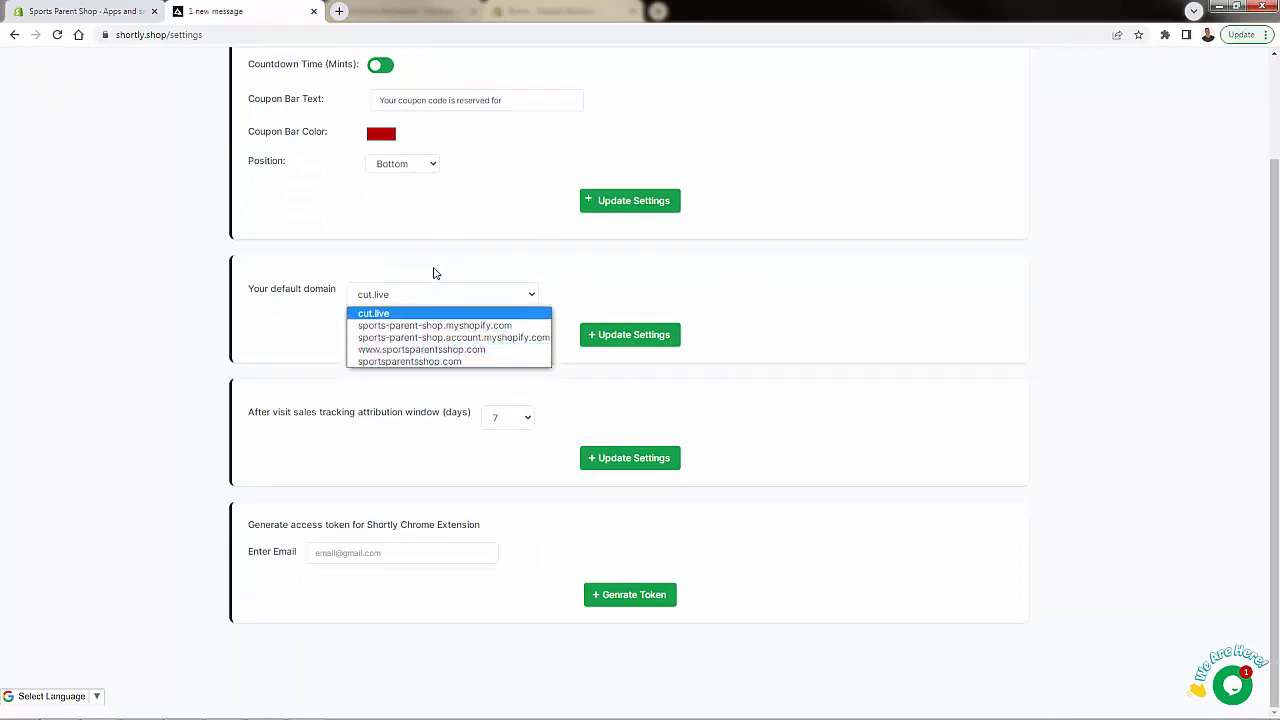
{"action": "left_click", "coordinate": [402, 350]}
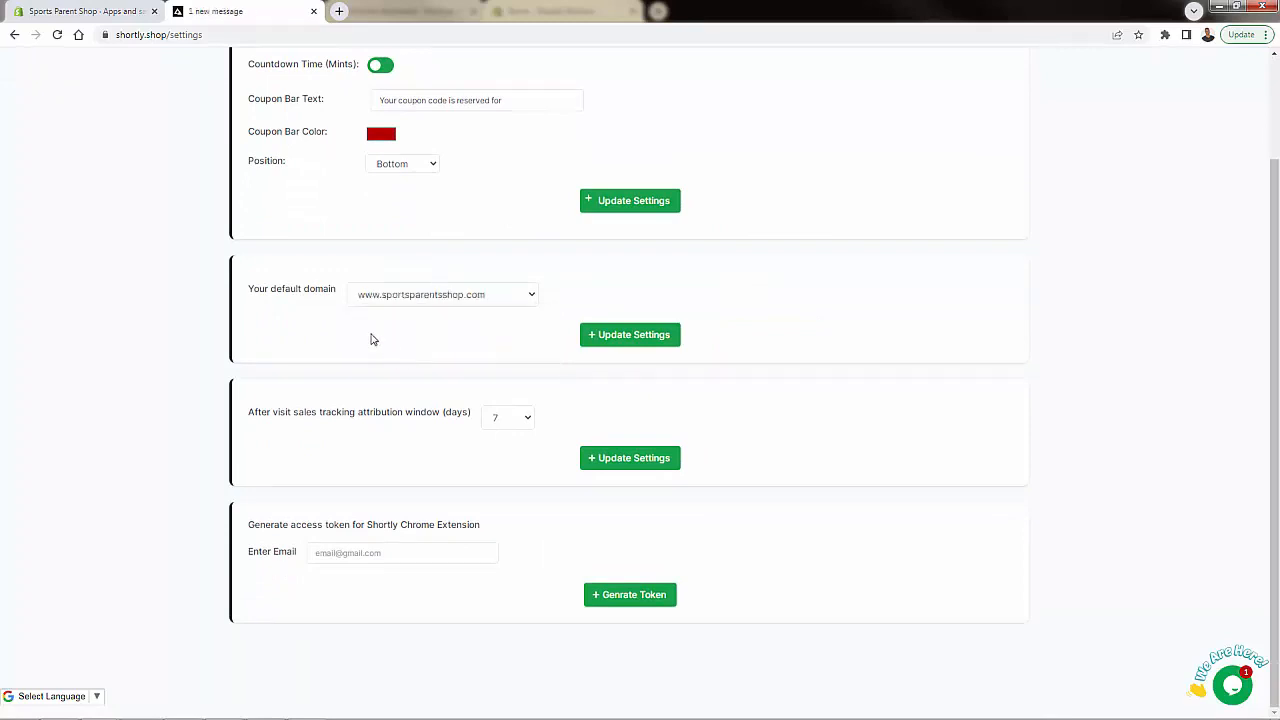
{"action": "left_click", "coordinate": [660, 334]}
Check the Shortly Chrome extension's access token section and its Chrome Web Store page
{"action": "left_click", "coordinate": [419, 526]}
{"action": "left_click", "coordinate": [250, 9]}
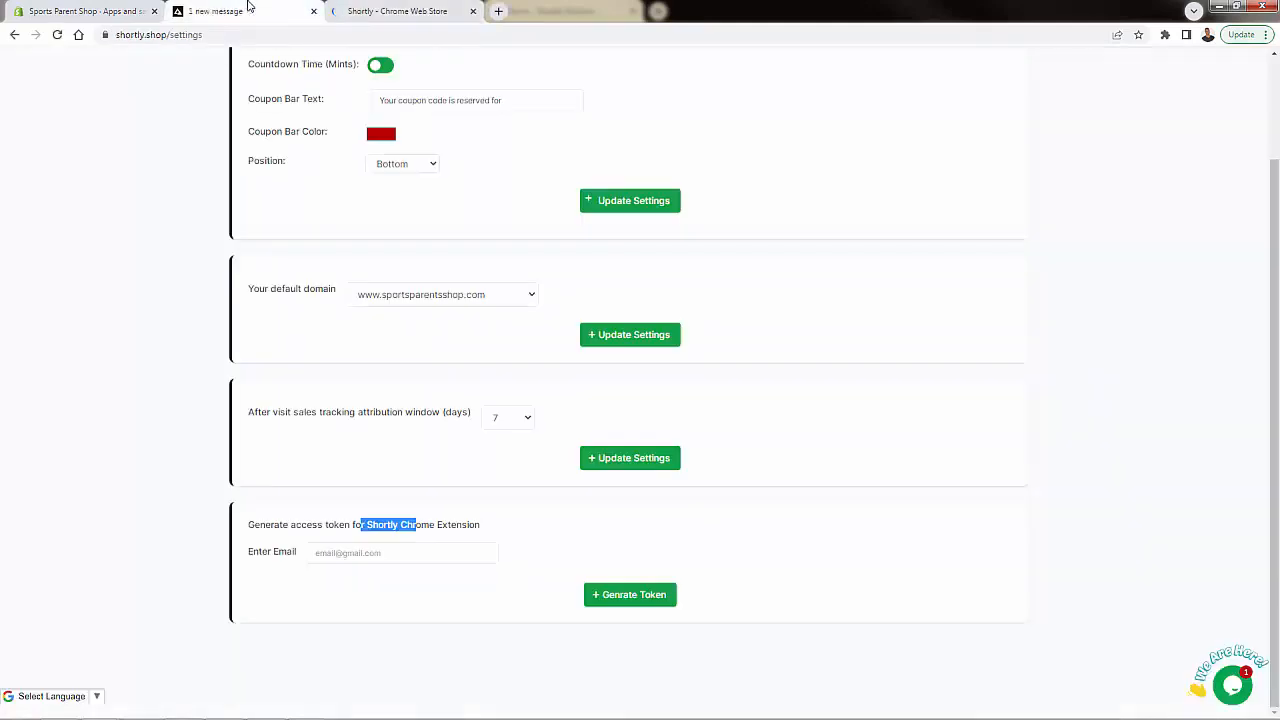
{"action": "scroll", "coordinate": [395, 340], "scroll_direction": "up", "scroll_amount": 3}
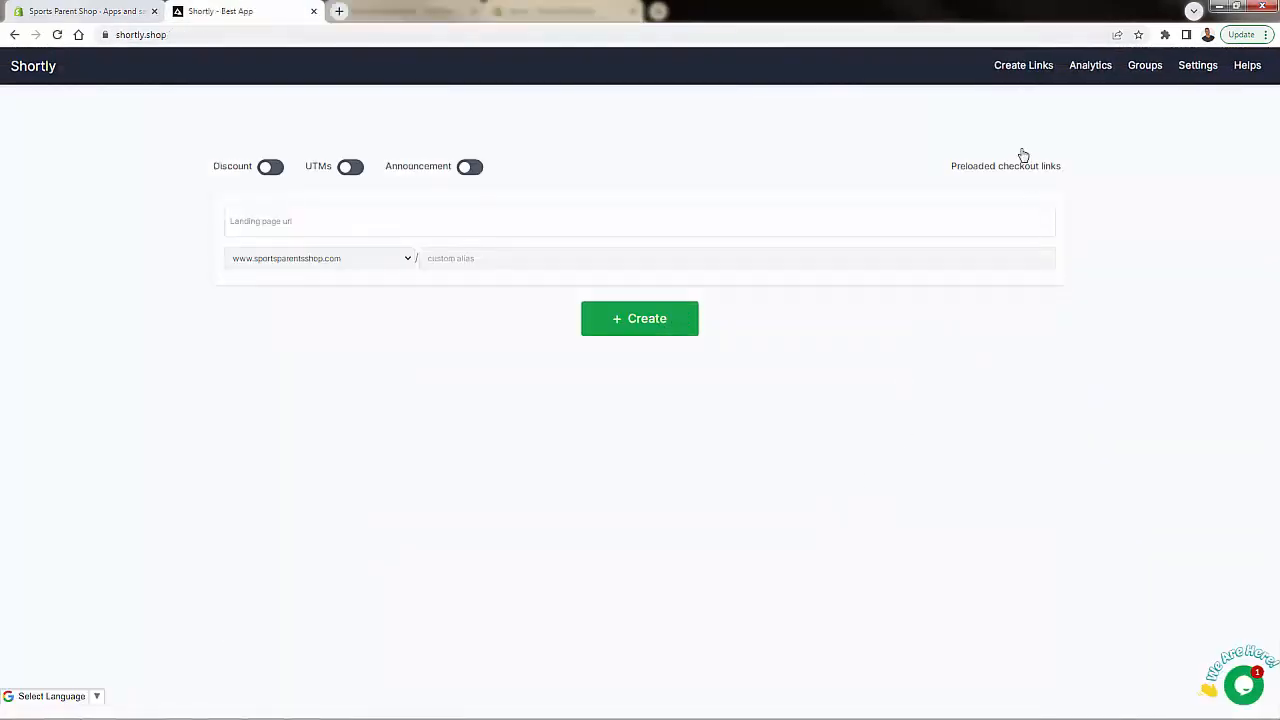
Examine the link analytics page's clicks, orders and revenue figures and the groups page's user performance table
{"action": "left_click", "coordinate": [1086, 66]}
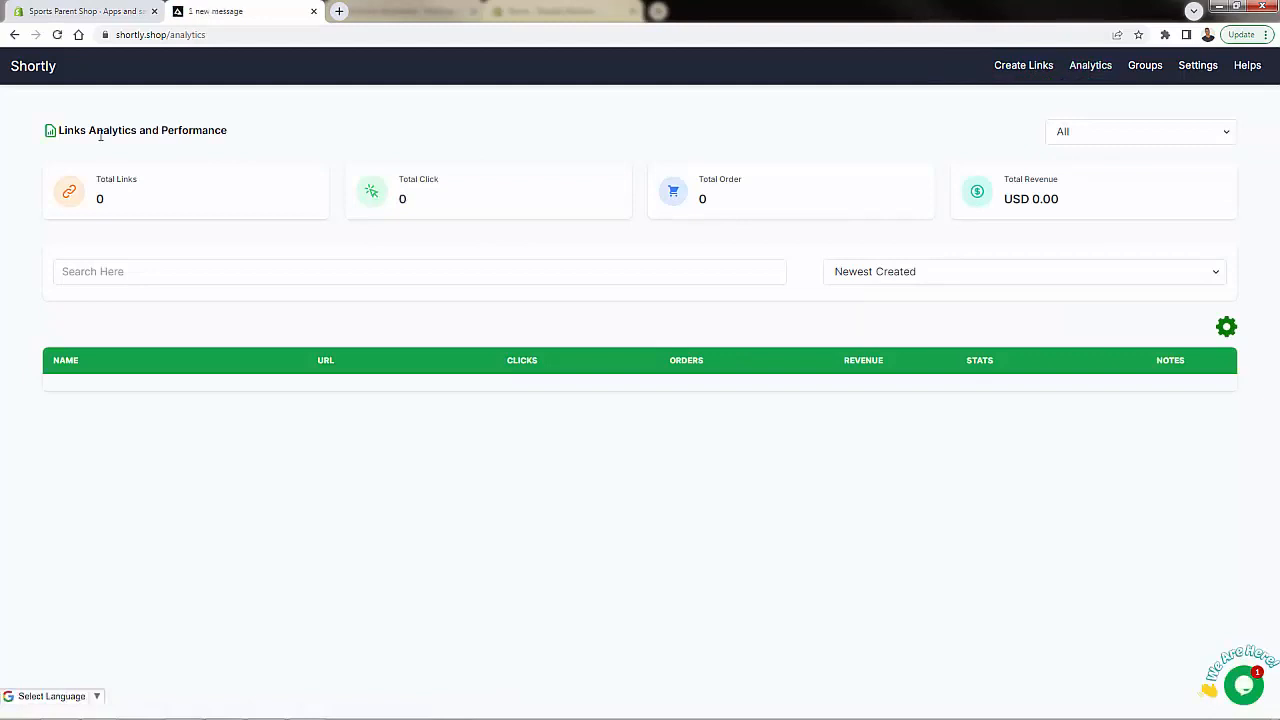
{"action": "left_click_drag", "start_coordinate": [376, 193], "coordinate": [610, 206]}
{"action": "left_click_drag", "start_coordinate": [709, 184], "coordinate": [882, 212]}
{"action": "left_click", "coordinate": [993, 194]}
{"action": "left_click", "coordinate": [1166, 66]}
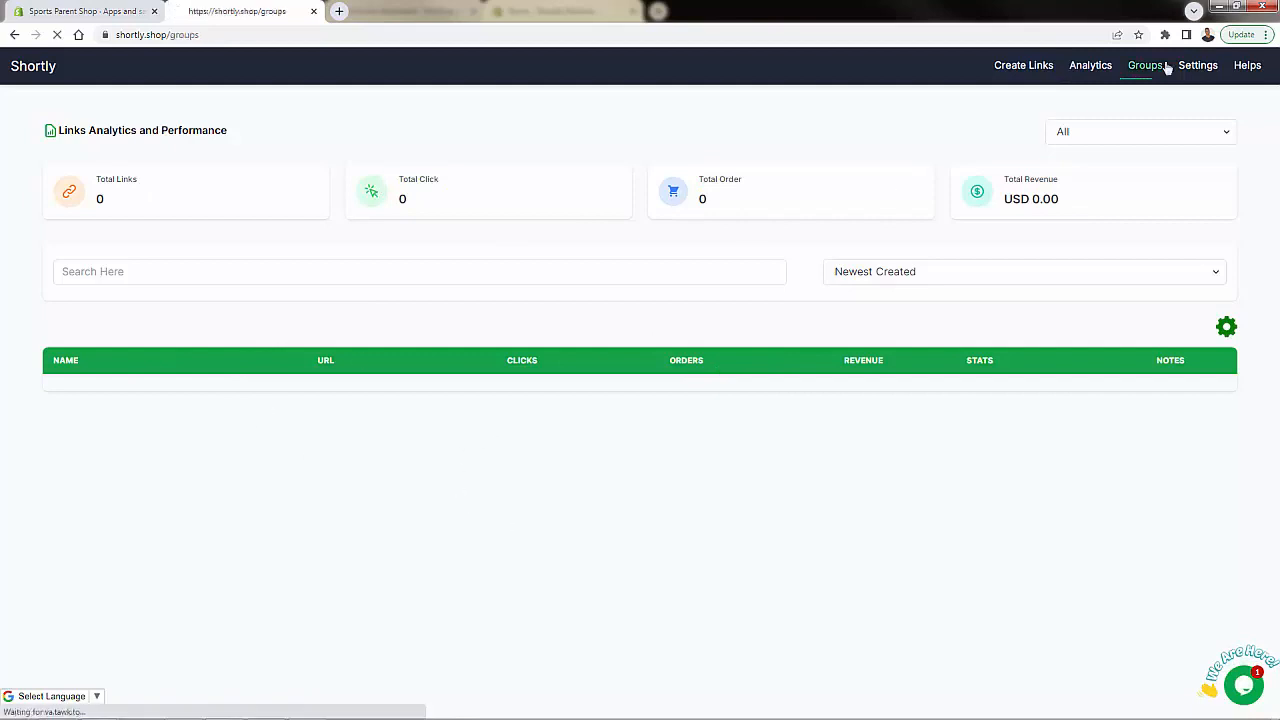
{"action": "left_click_drag", "start_coordinate": [101, 127], "coordinate": [480, 160]}
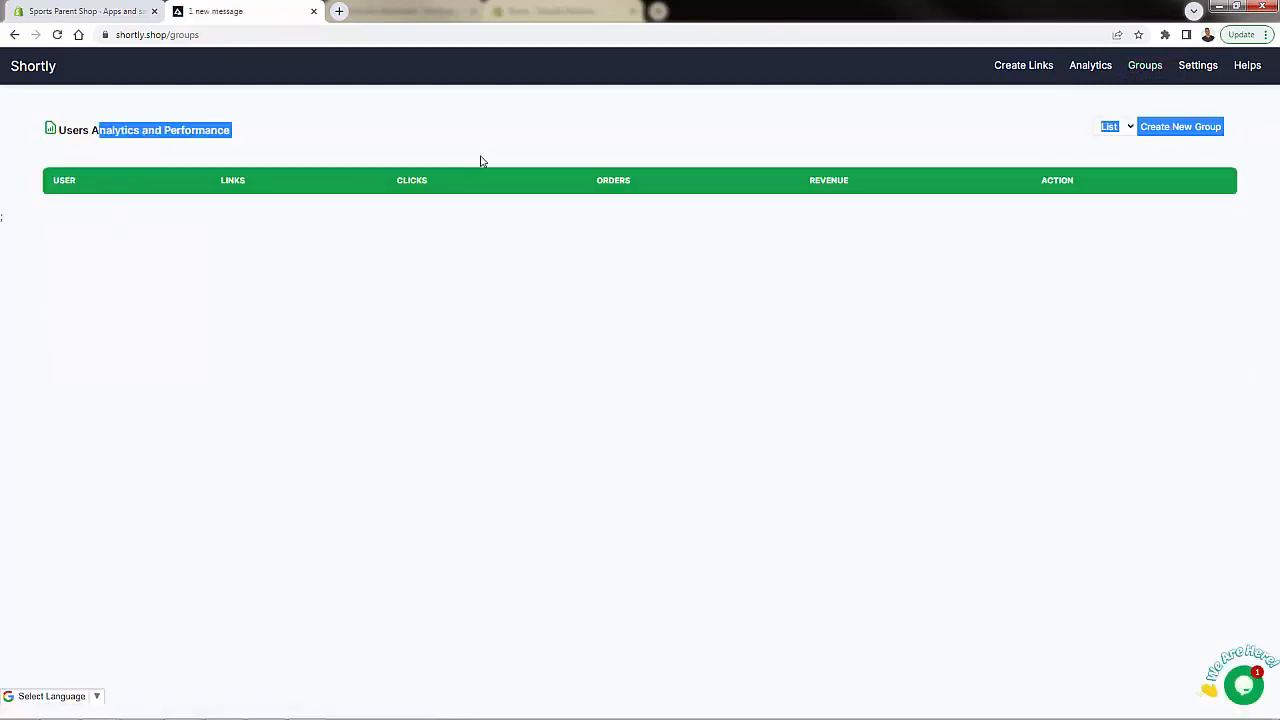
{"action": "left_click", "coordinate": [600, 158]}
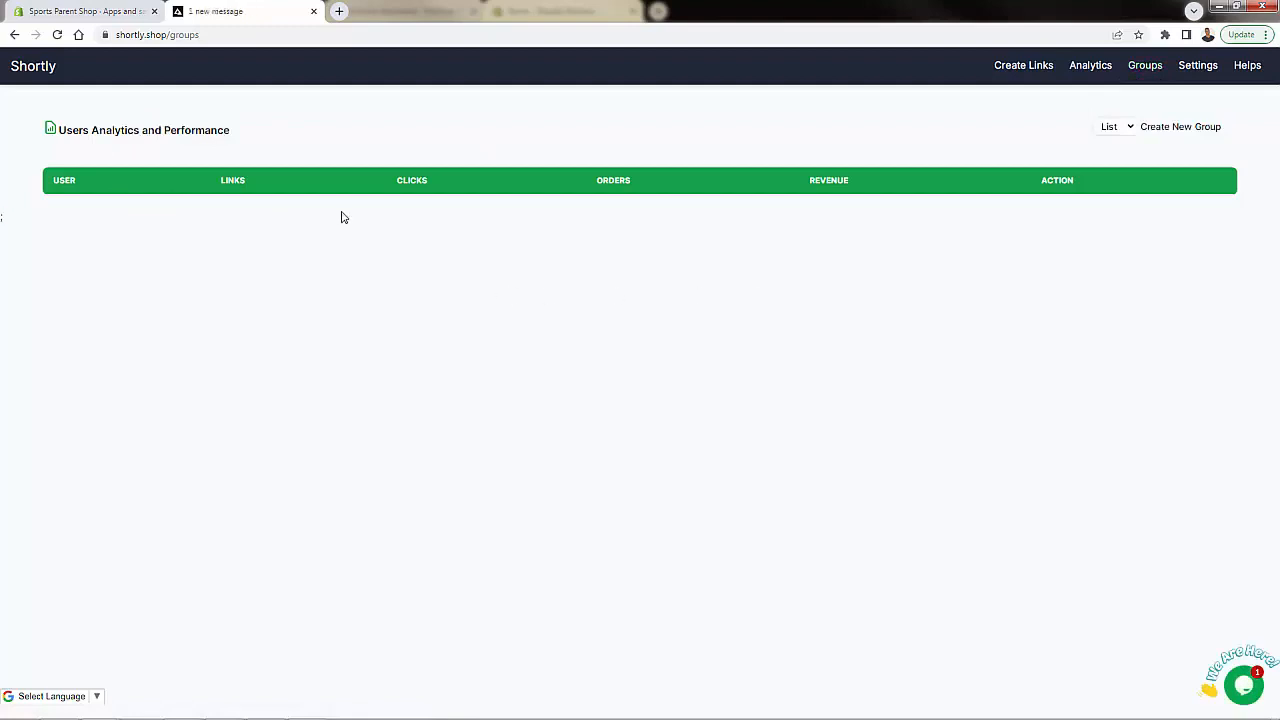
Start a new short link using the My Football Son Premium Unisex T-Shirt product page's URL as the landing page
{"action": "left_click", "coordinate": [1012, 66]}
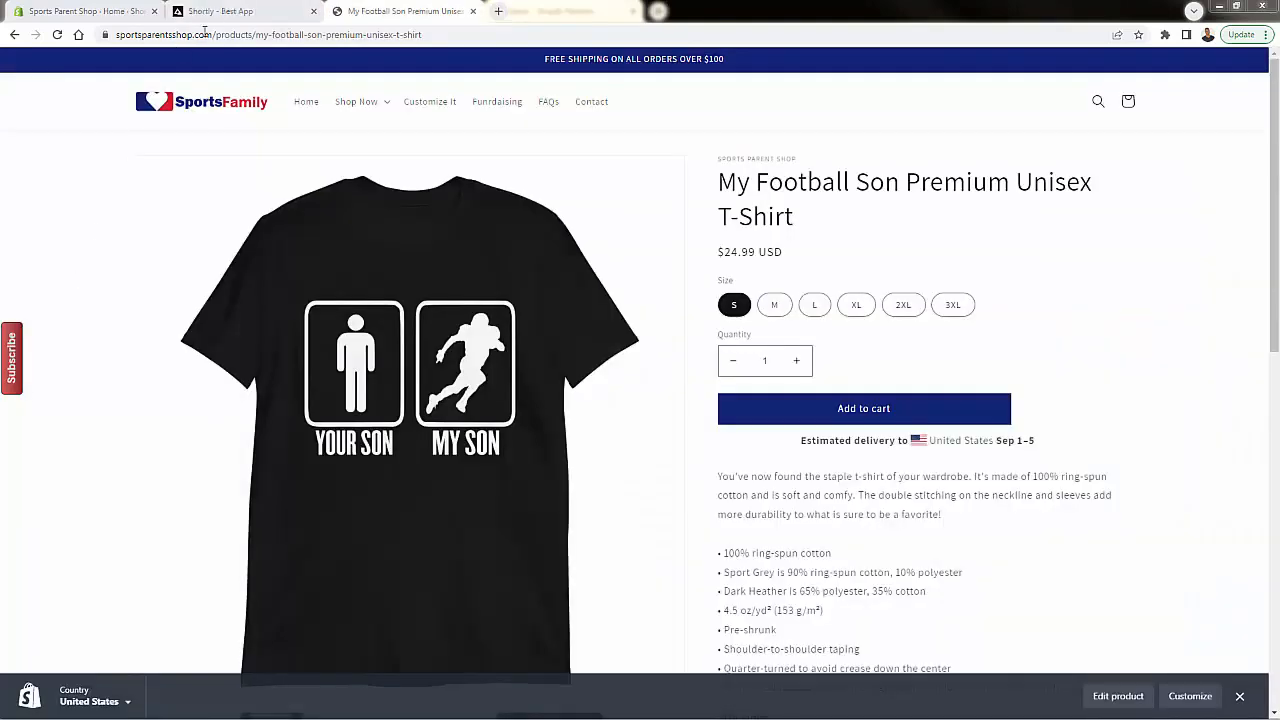
{"action": "triple_click", "coordinate": [204, 34]}
{"action": "right_click", "coordinate": [206, 34]}
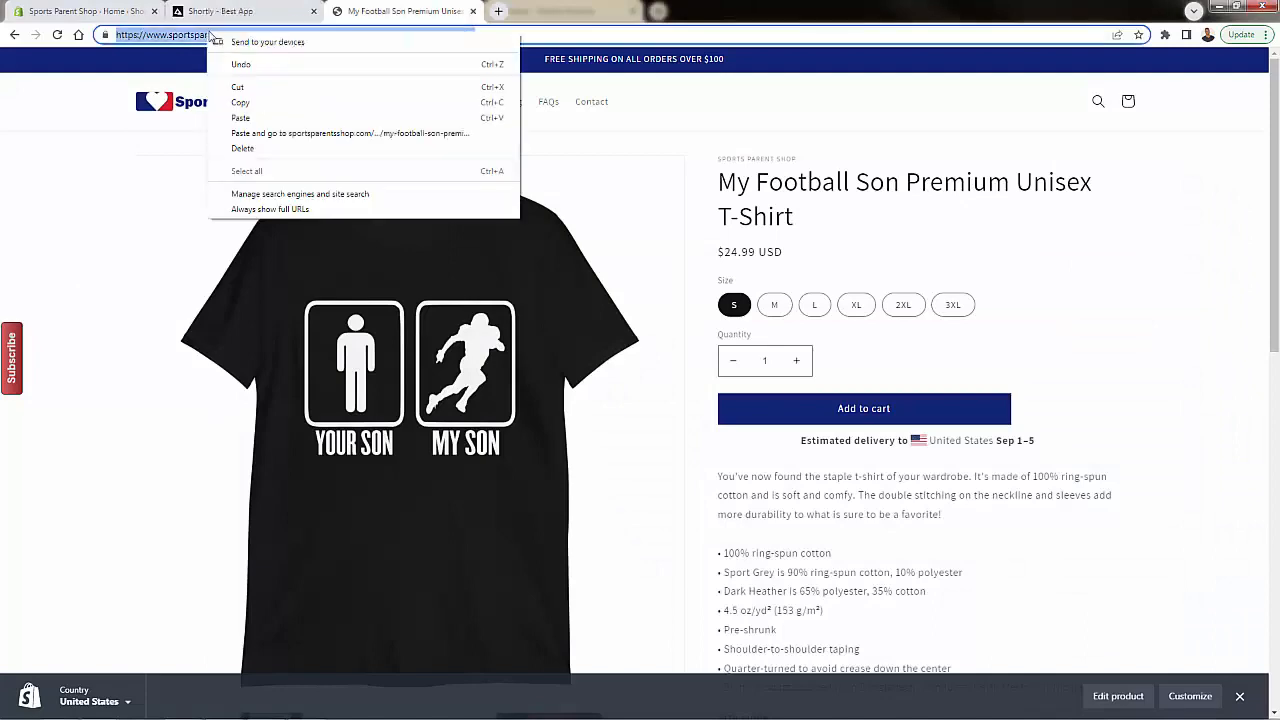
{"action": "left_click", "coordinate": [241, 102]}
{"action": "left_click", "coordinate": [215, 11]}
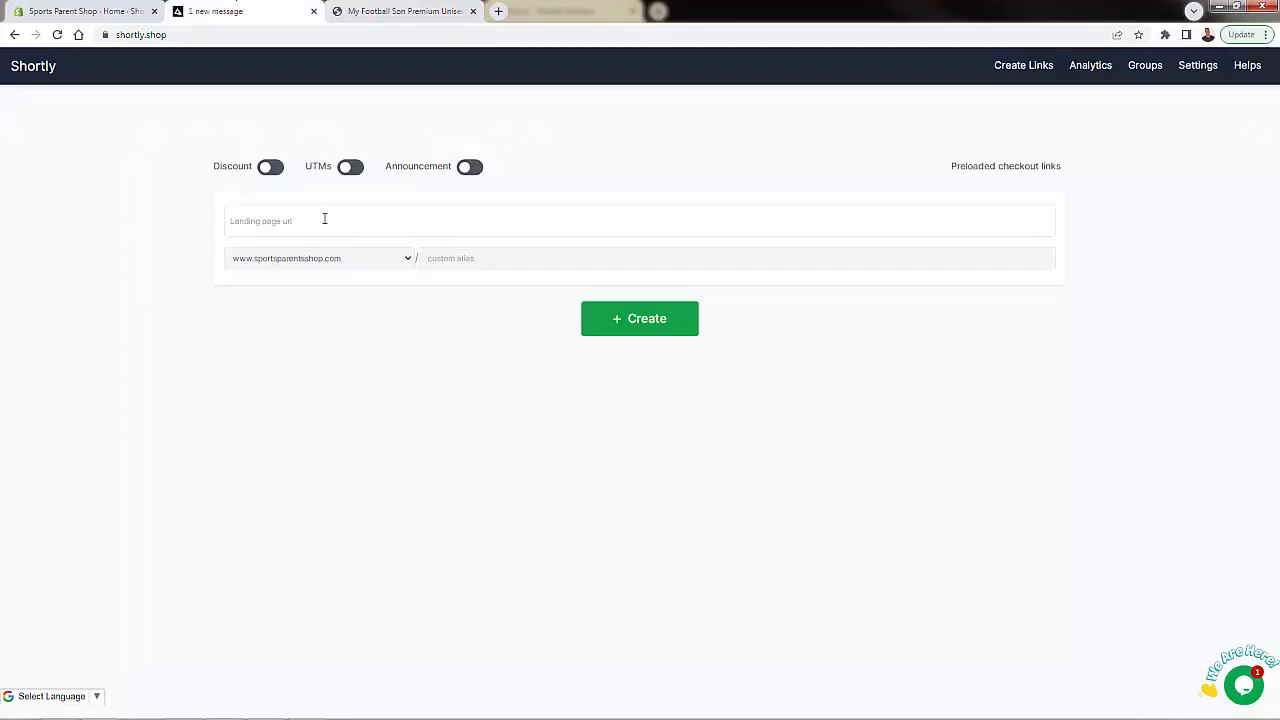
{"action": "left_click", "coordinate": [298, 224]}
{"action": "key", "text": "ctrl+v"}
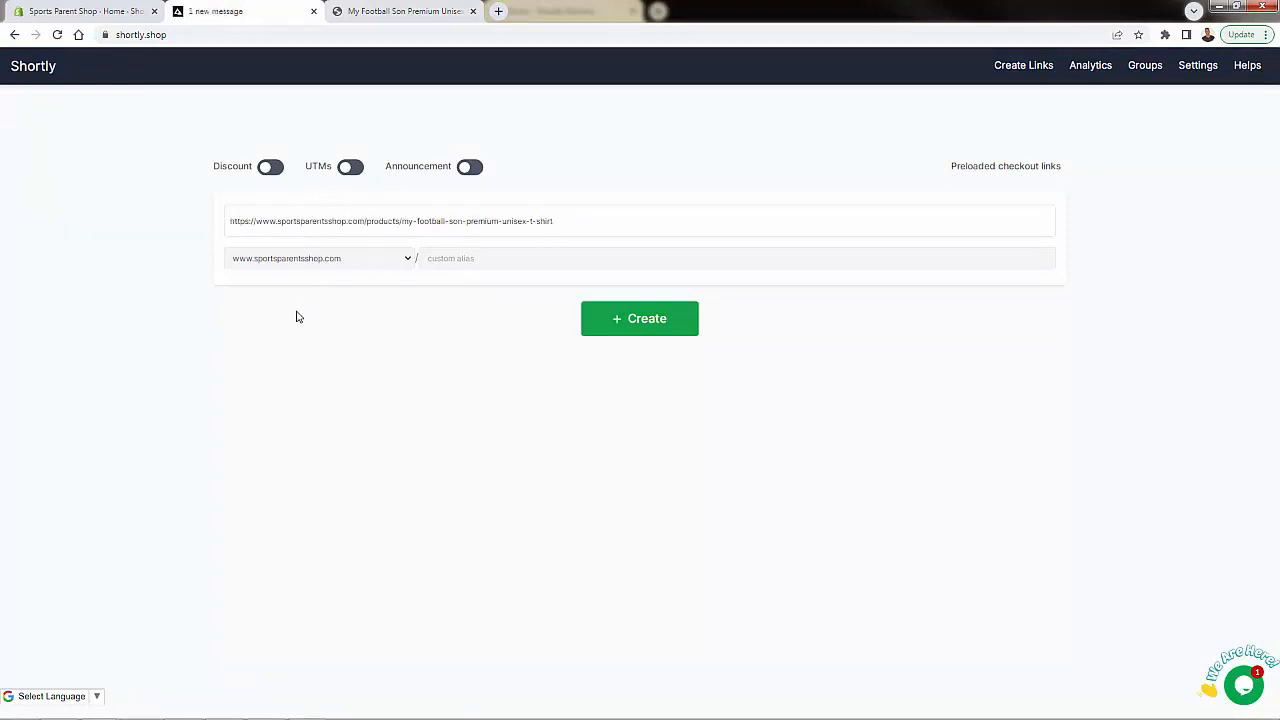
Examine the Discount, UTMs and Announcement options for the short link, leaving all three switched off
{"action": "left_click", "coordinate": [270, 166]}
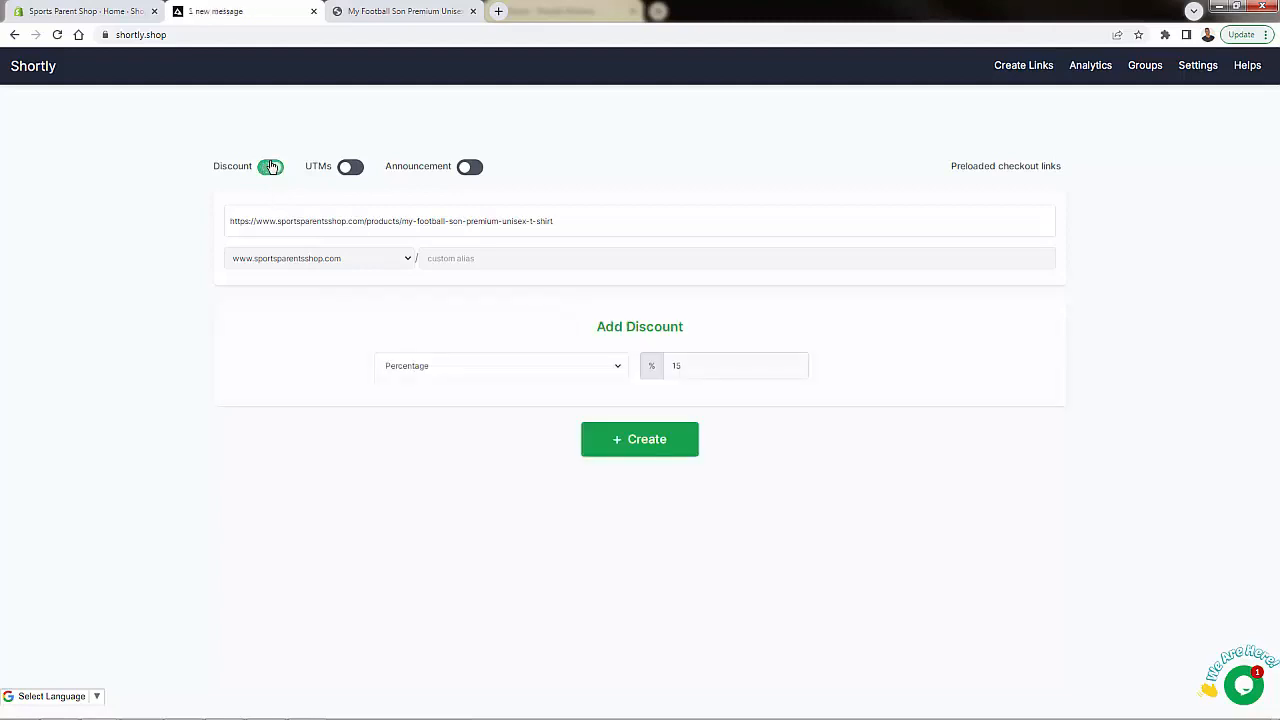
{"action": "left_click", "coordinate": [349, 167]}
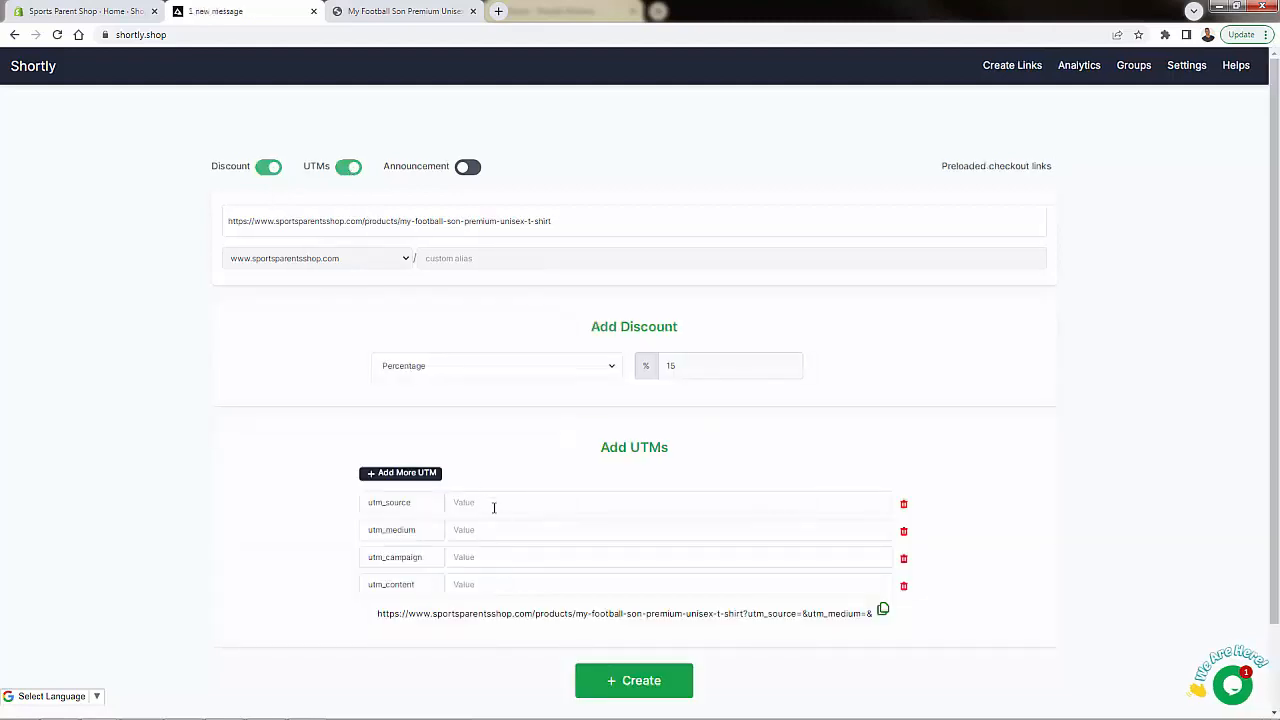
{"action": "left_click", "coordinate": [348, 168]}
{"action": "left_click", "coordinate": [470, 172]}
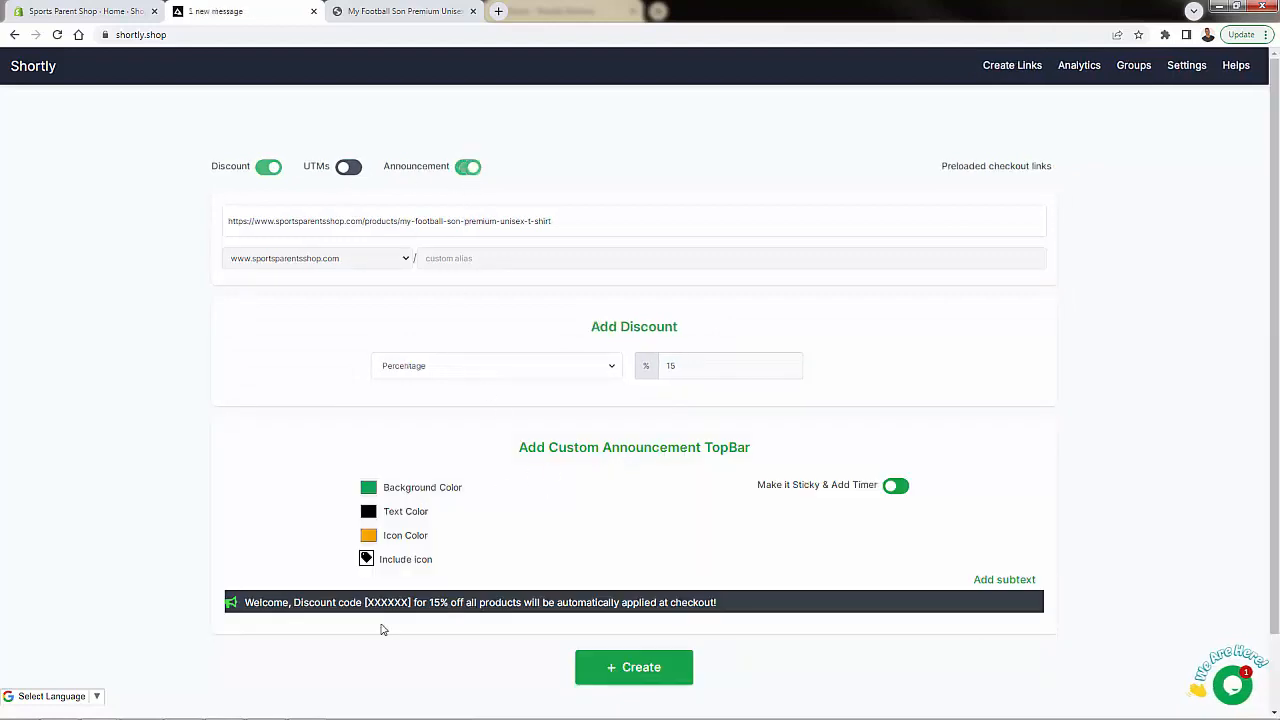
{"action": "left_click", "coordinate": [470, 172]}
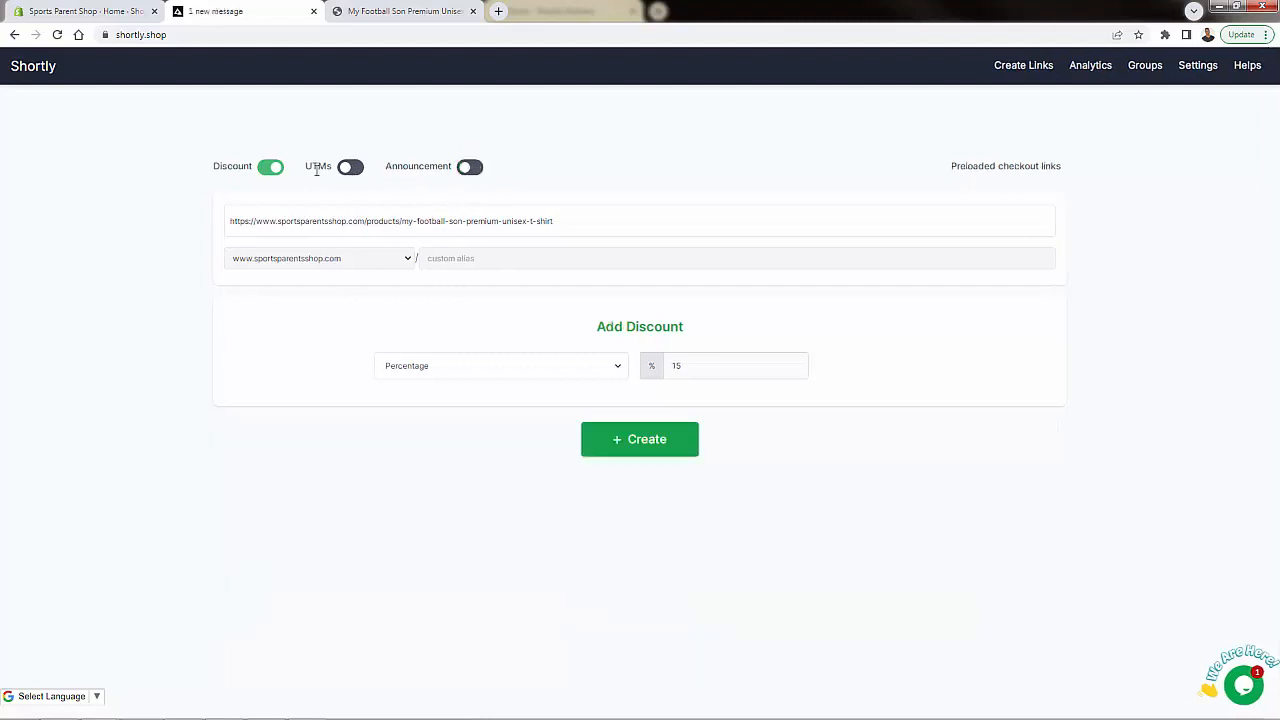
{"action": "left_click", "coordinate": [264, 176]}
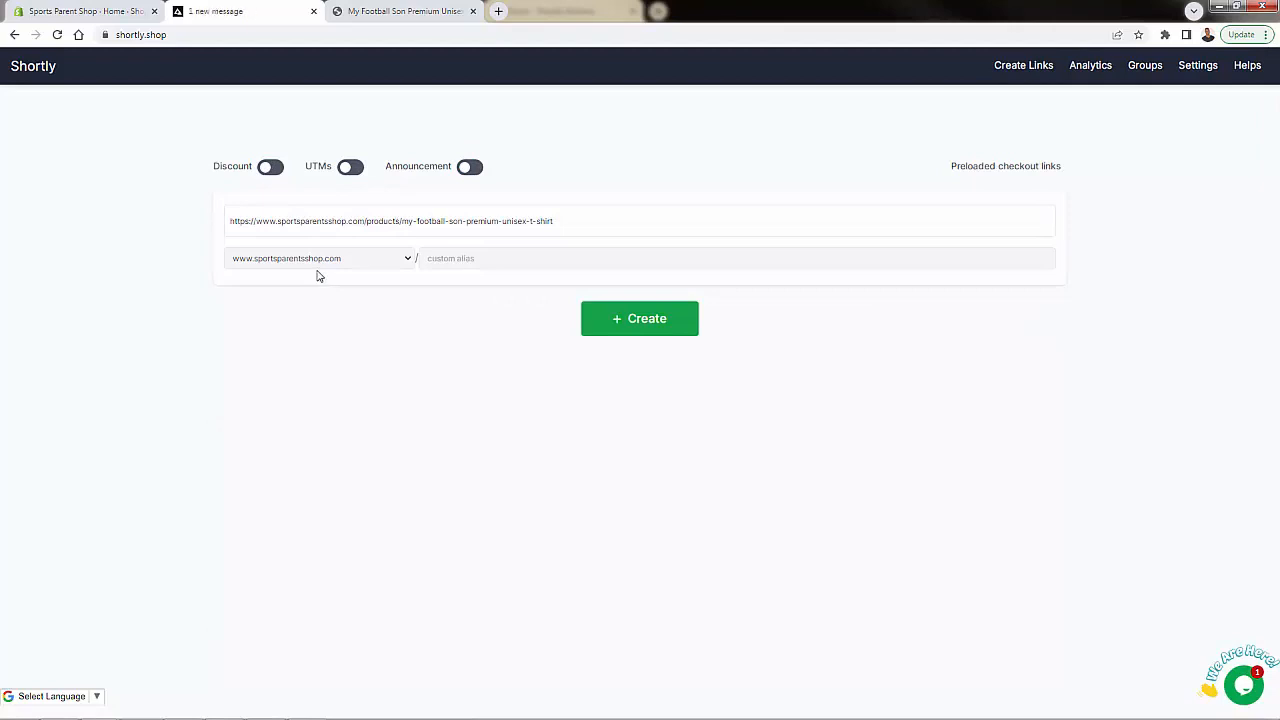
Give the T-shirt short link the custom alias influencer1 and create it
{"action": "left_click", "coordinate": [455, 258]}
{"action": "type", "text": "influencer1"}
{"action": "double_click", "coordinate": [455, 258]}
{"action": "left_click", "coordinate": [443, 329]}
{"action": "double_click", "coordinate": [463, 258]}
{"action": "left_click", "coordinate": [458, 325]}
{"action": "left_click", "coordinate": [667, 318]}
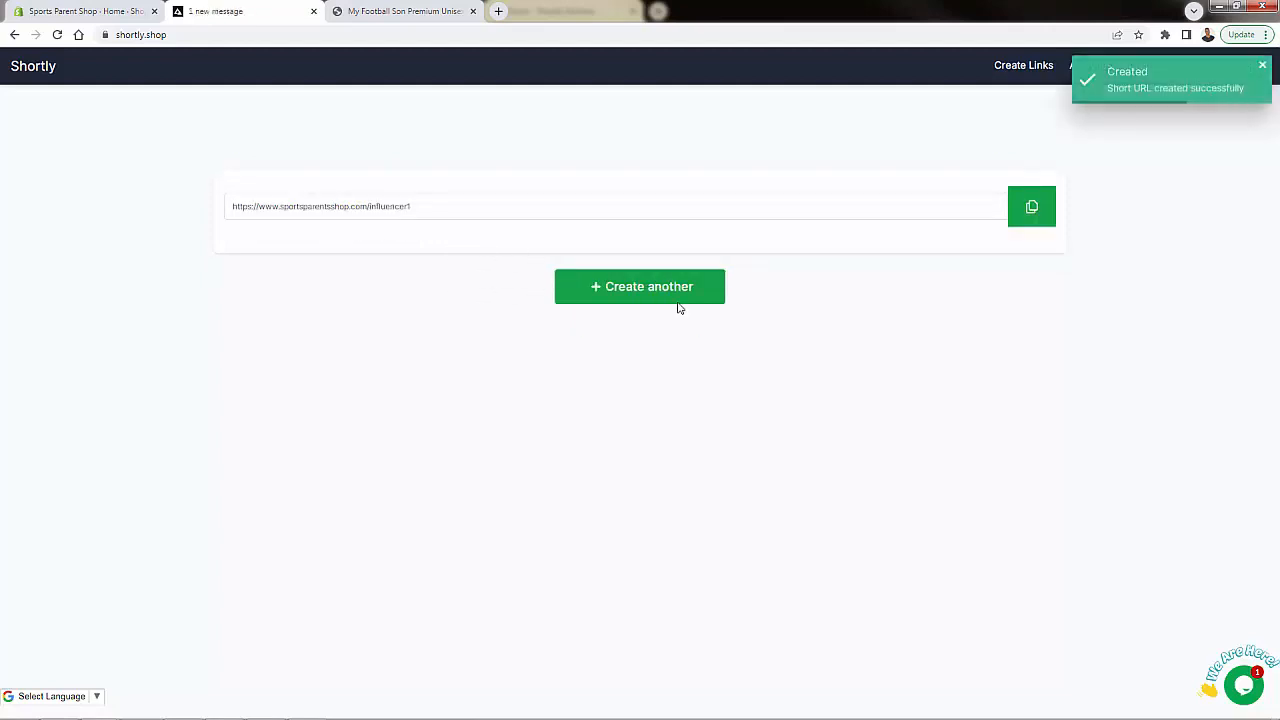
Copy the influencer1 short link and open it in an incognito window to check the landing page and its URL
{"action": "left_click", "coordinate": [1036, 212]}
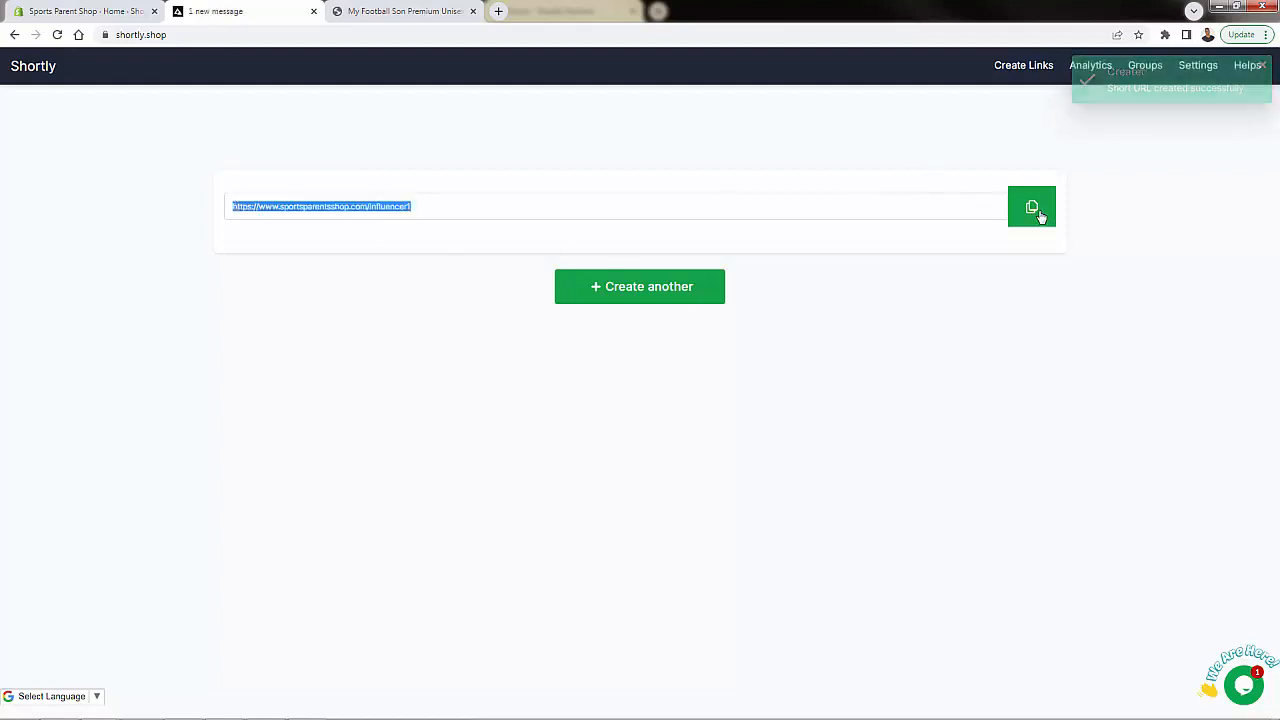
{"action": "key", "text": "ctrl+shift+n"}
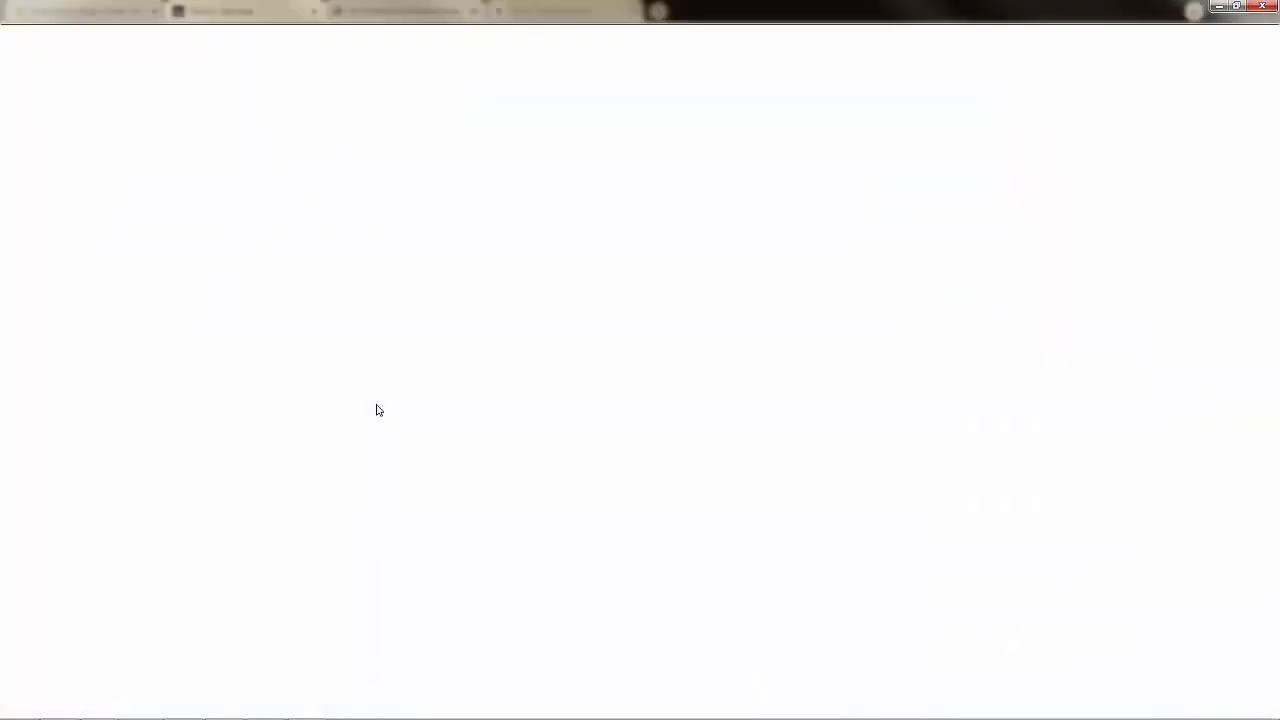
{"action": "key", "text": "ctrl+v"}
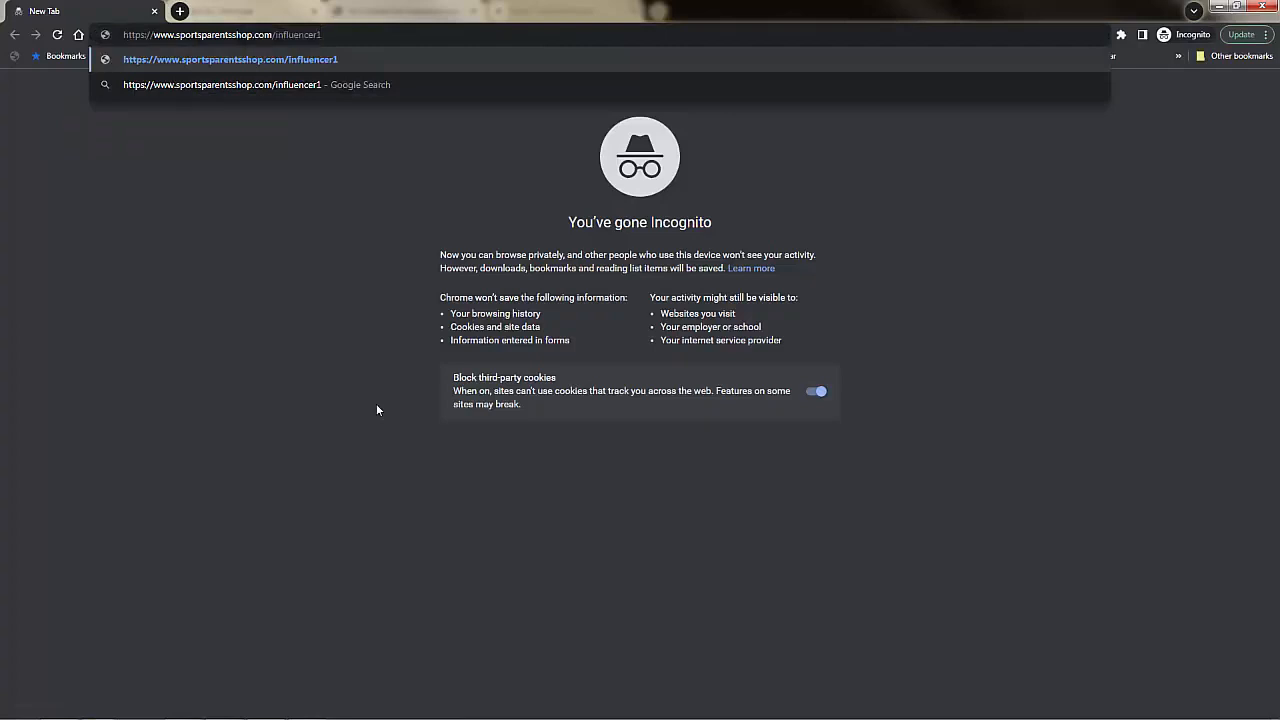
{"action": "key", "text": "Return"}
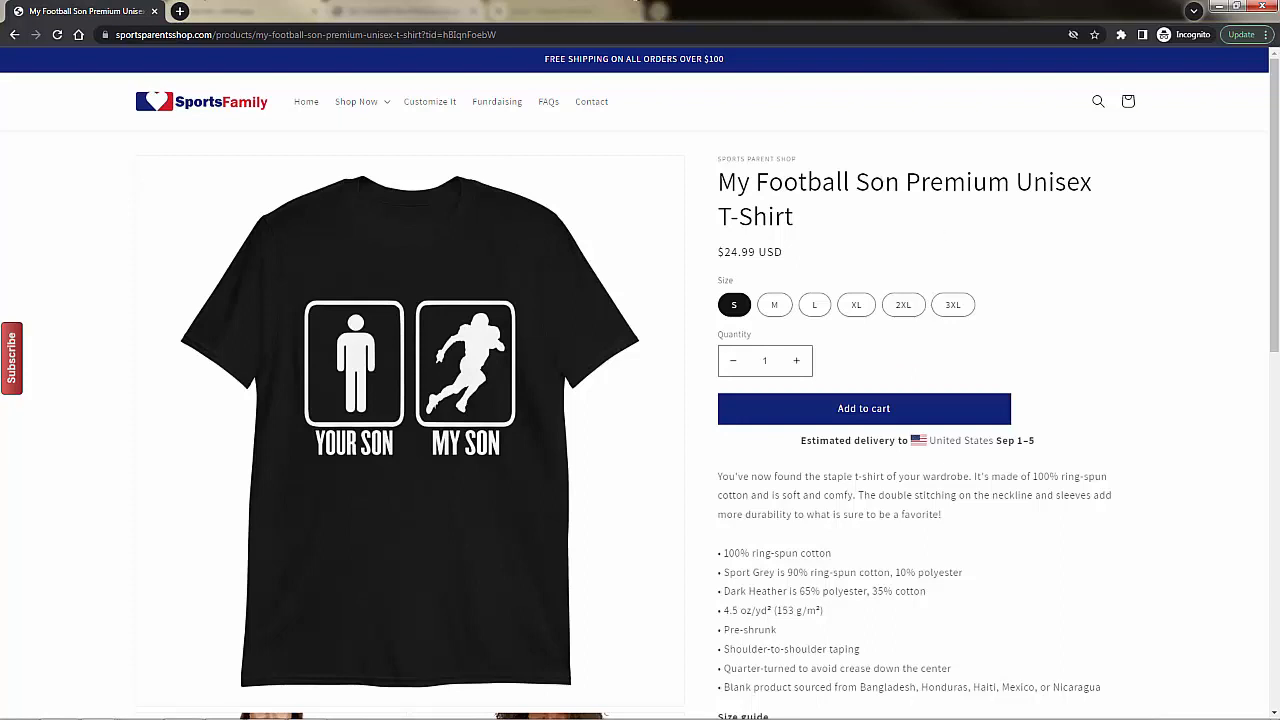
{"action": "left_click", "coordinate": [378, 38]}
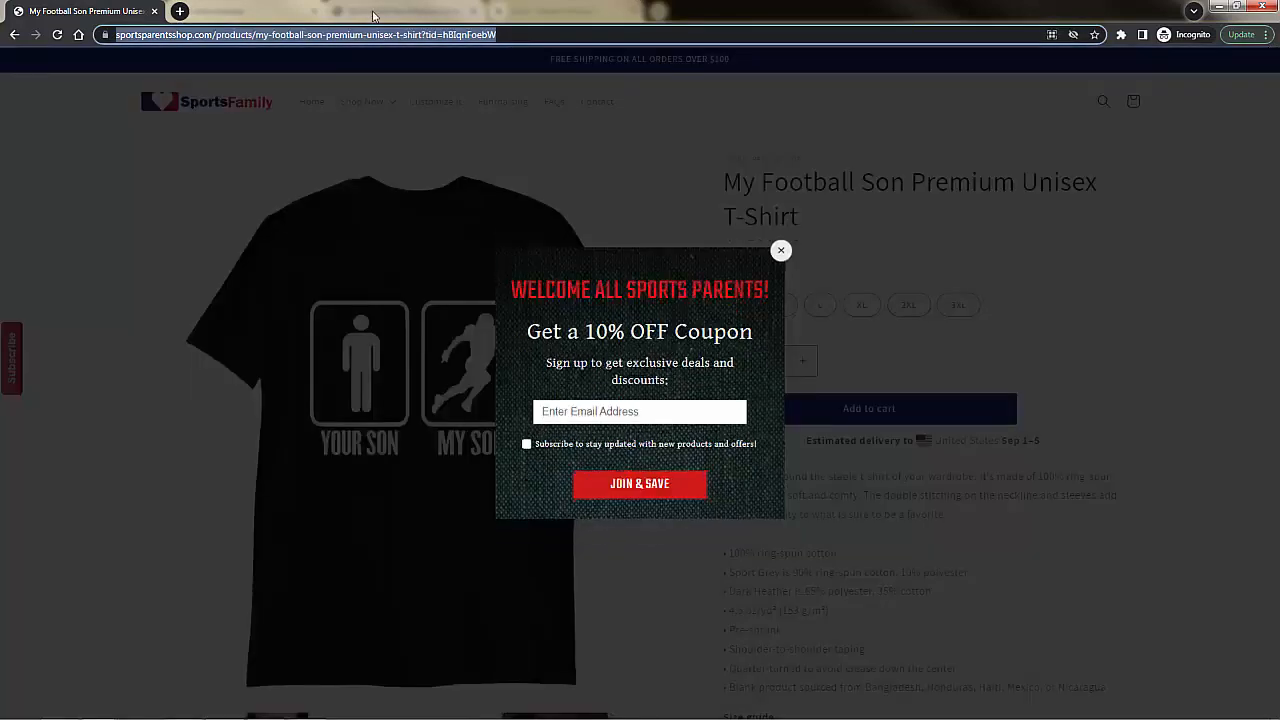
{"action": "left_click_drag", "start_coordinate": [373, 16], "coordinate": [0, 200]}
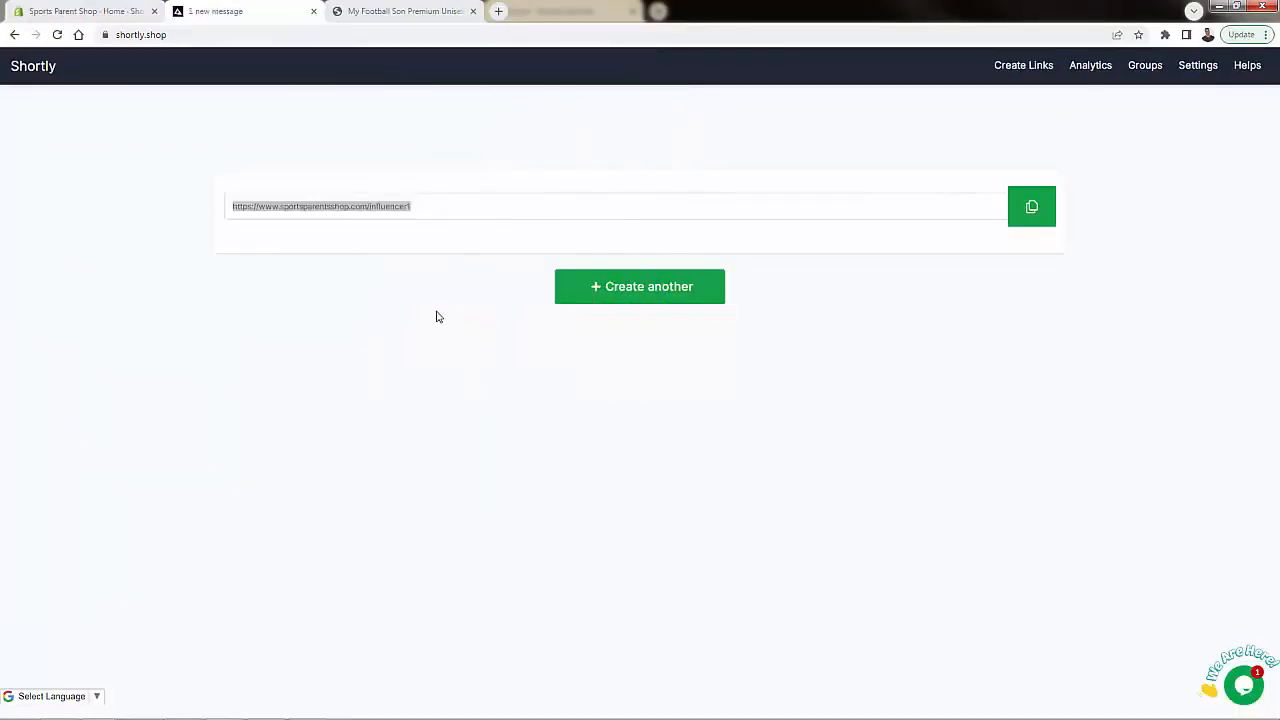
Add the note "Influencer posted on Sunday 8/22" to the influencer1 link in the link analytics and save it
{"action": "left_click", "coordinate": [1088, 68]}
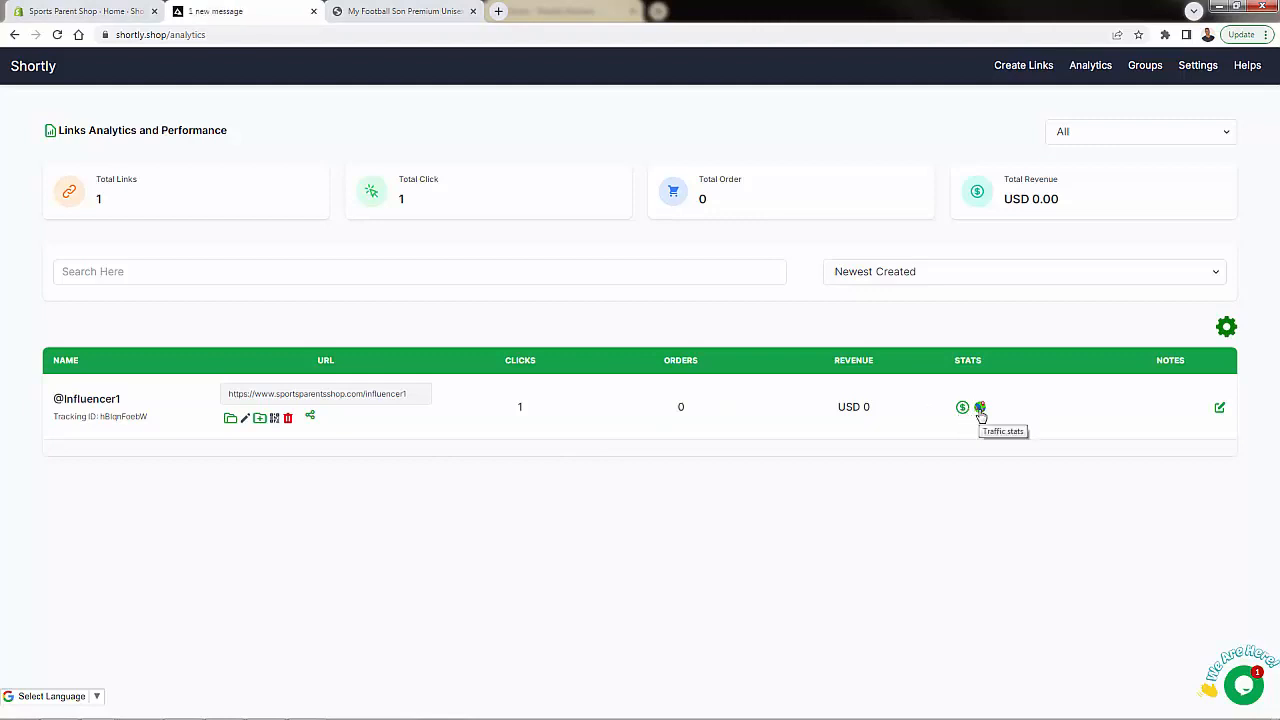
{"action": "left_click", "coordinate": [1219, 407]}
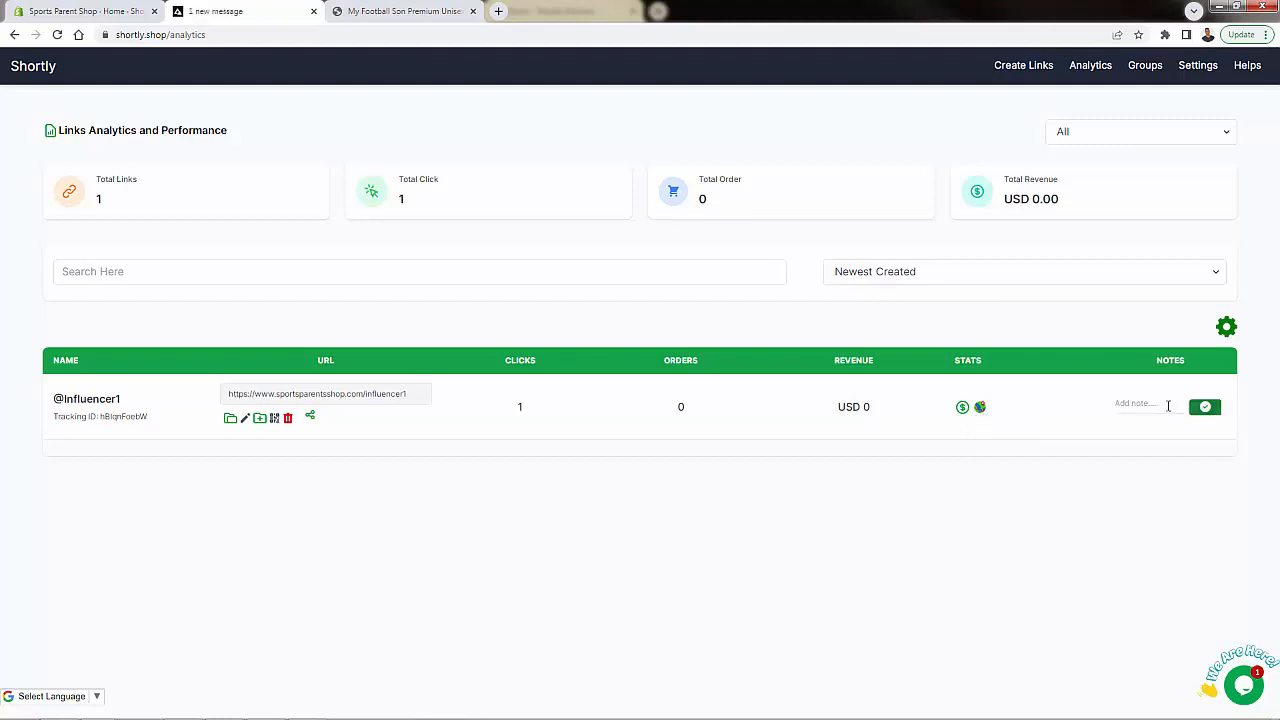
{"action": "type", "text": "influencer posted on Sunday 6"}
{"action": "type", "text": "/22"}
{"action": "left_click", "coordinate": [1212, 408]}
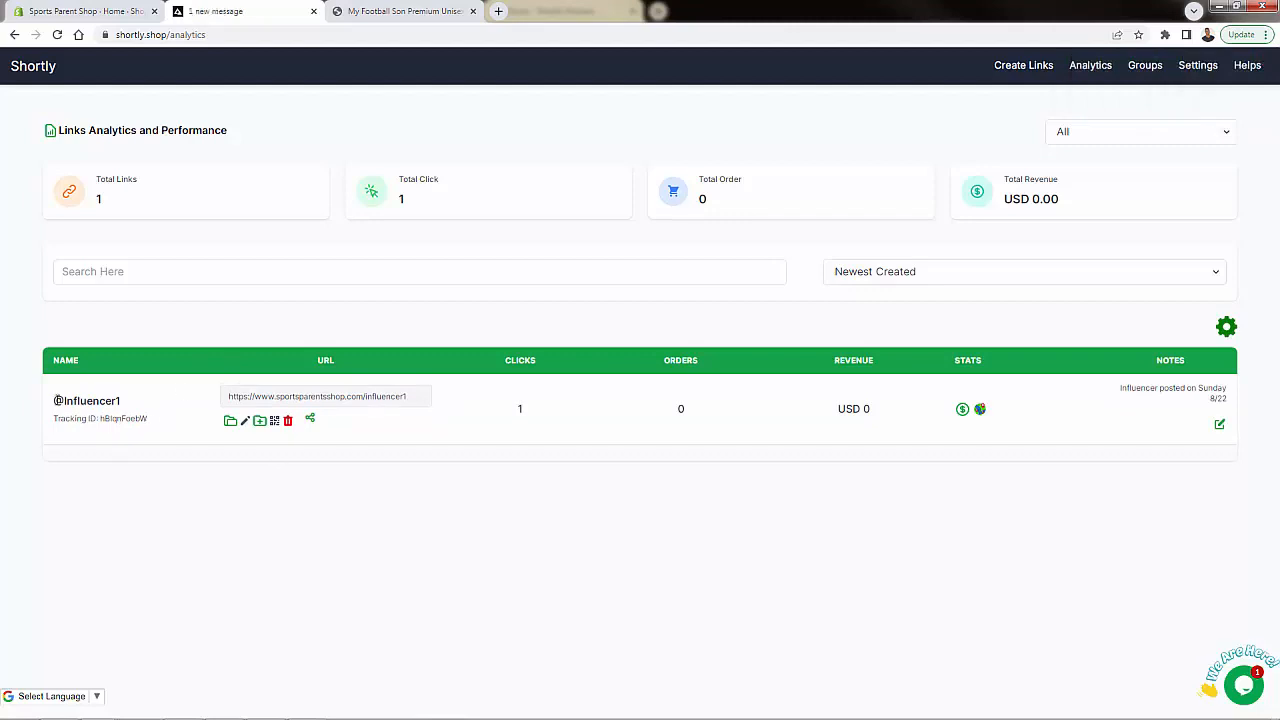
Search the link analytics for influencer1
{"action": "triple_click", "coordinate": [92, 402]}
{"action": "left_click", "coordinate": [155, 410]}
{"action": "type", "text": "influencer1"}
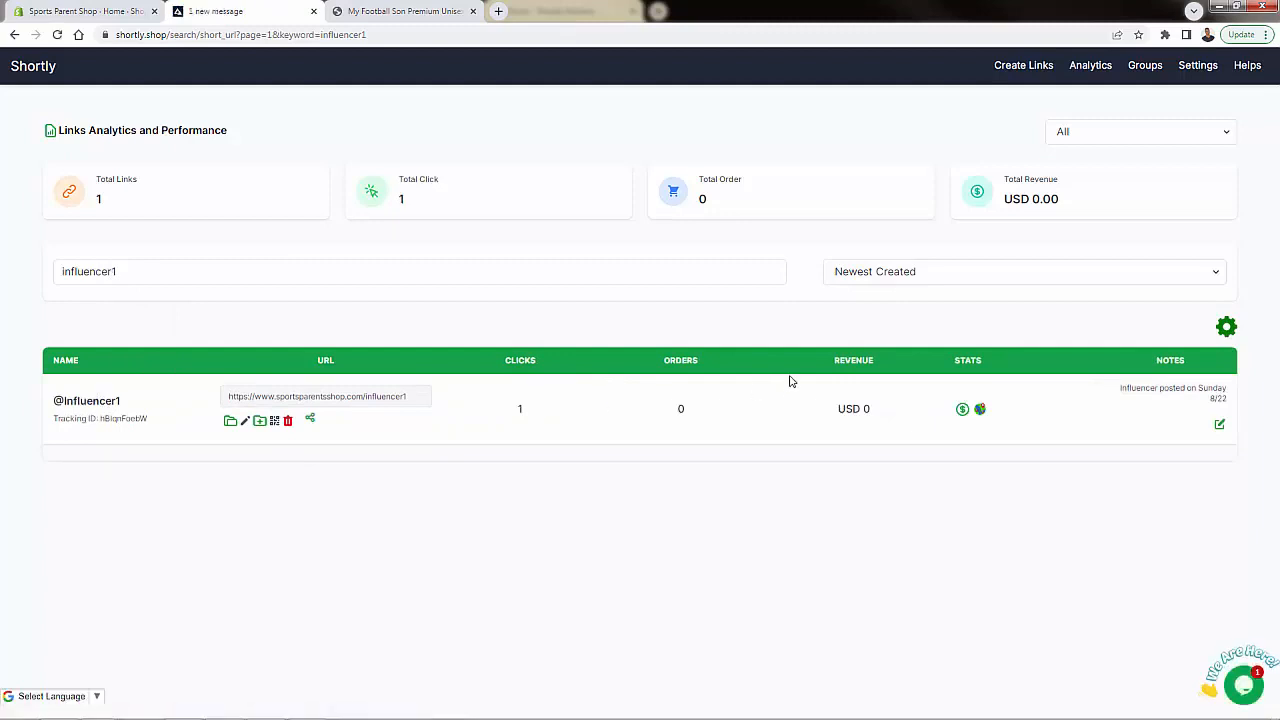
Start a second short link, copying the My Football Son Premium Unisex T-Shirt page's URL in as its landing page
{"action": "left_click", "coordinate": [1001, 70]}
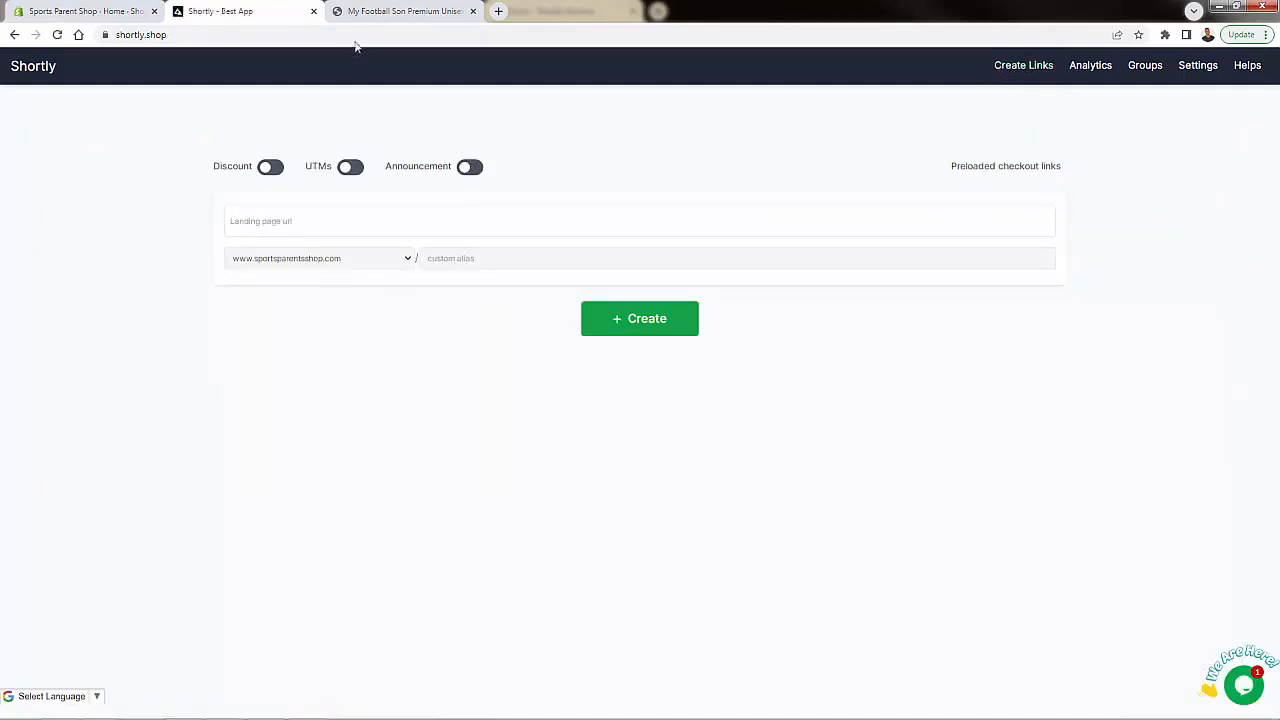
{"action": "left_click", "coordinate": [375, 12]}
{"action": "right_click", "coordinate": [331, 34]}
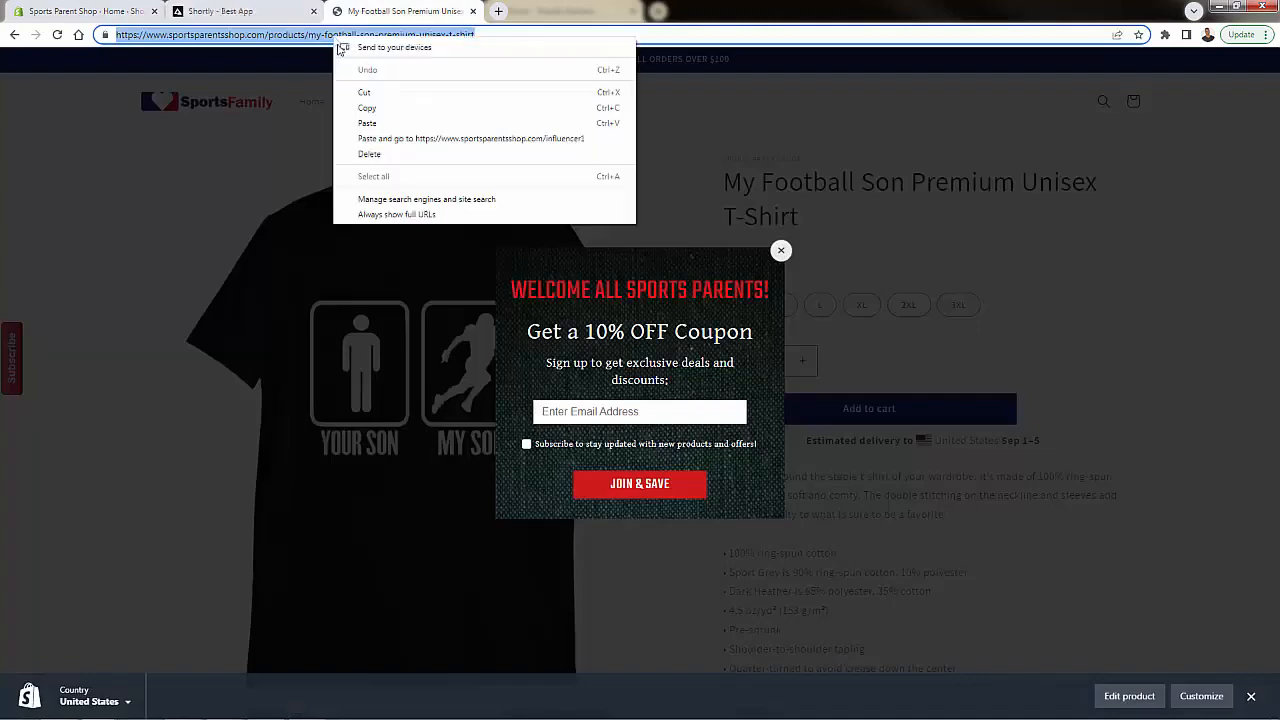
{"action": "left_click", "coordinate": [363, 95]}
{"action": "key", "text": "ctrl+shift+Tab"}
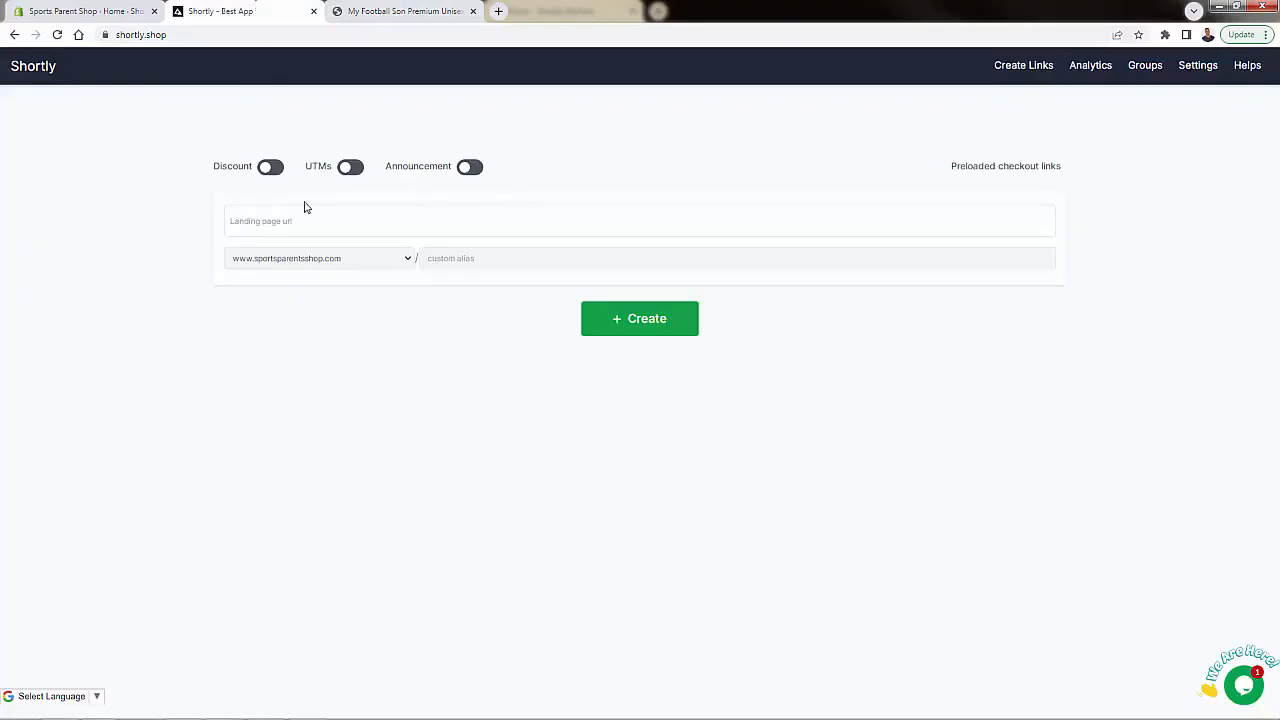
{"action": "left_click", "coordinate": [306, 210]}
{"action": "key", "text": "ctrl+v"}
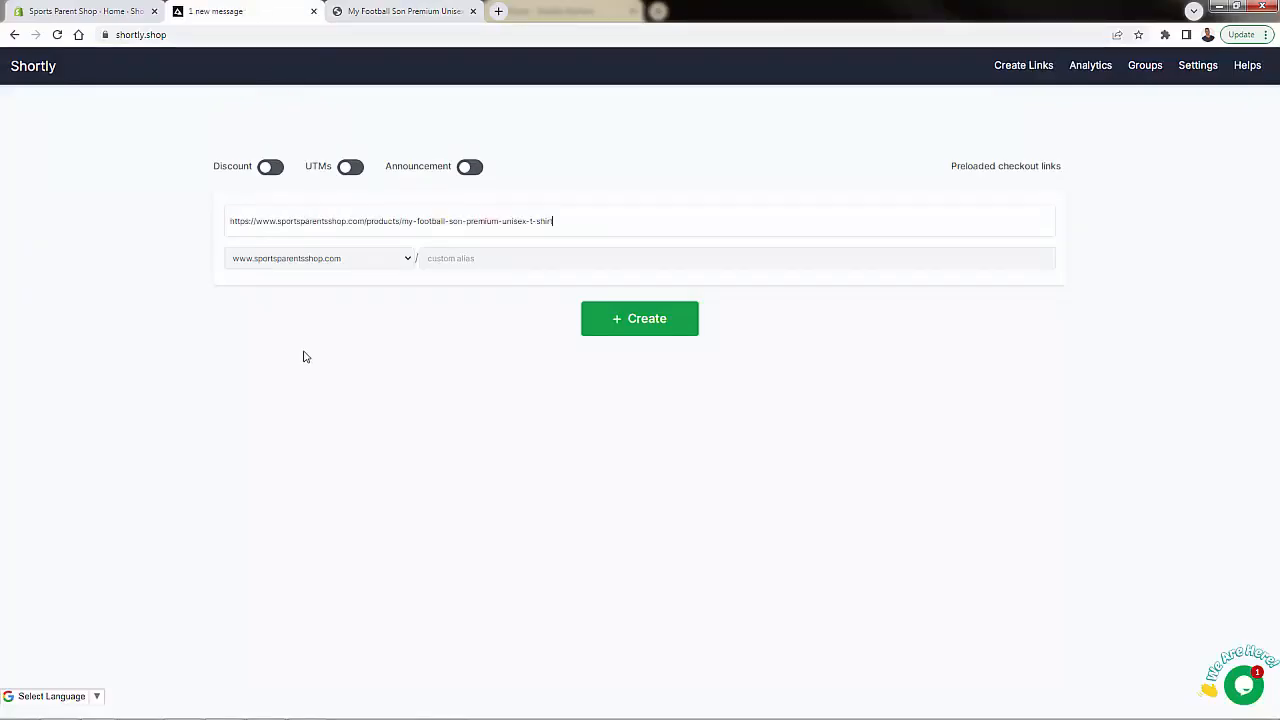
Turn on the link's discount, try the Use My Coupon type and return the discount type to Percentage
{"action": "left_click", "coordinate": [270, 167]}
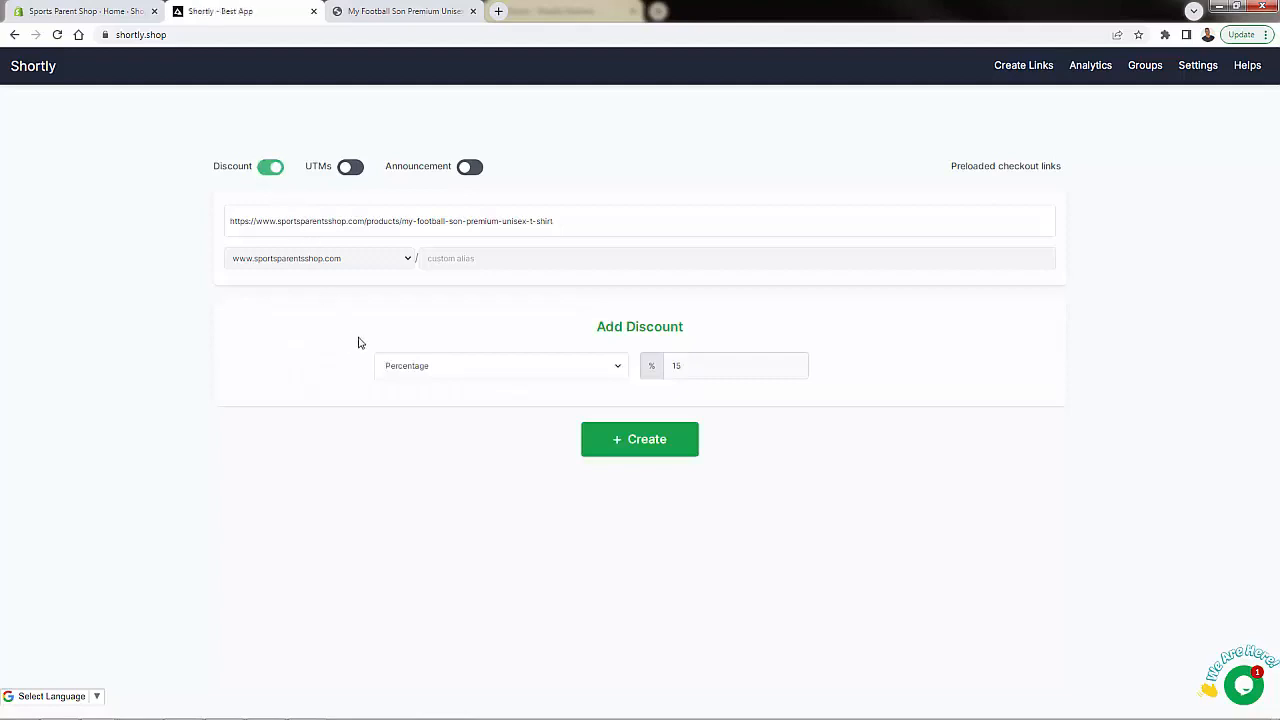
{"action": "left_click", "coordinate": [436, 369]}
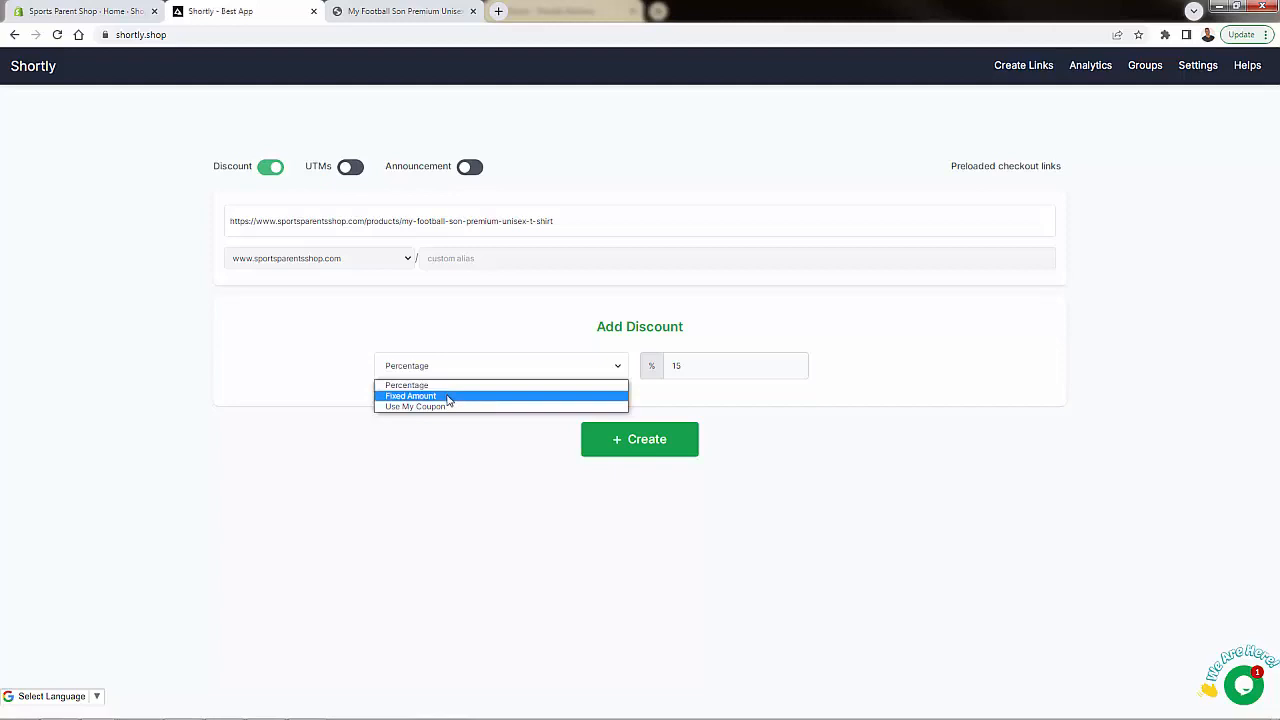
{"action": "left_click", "coordinate": [447, 408]}
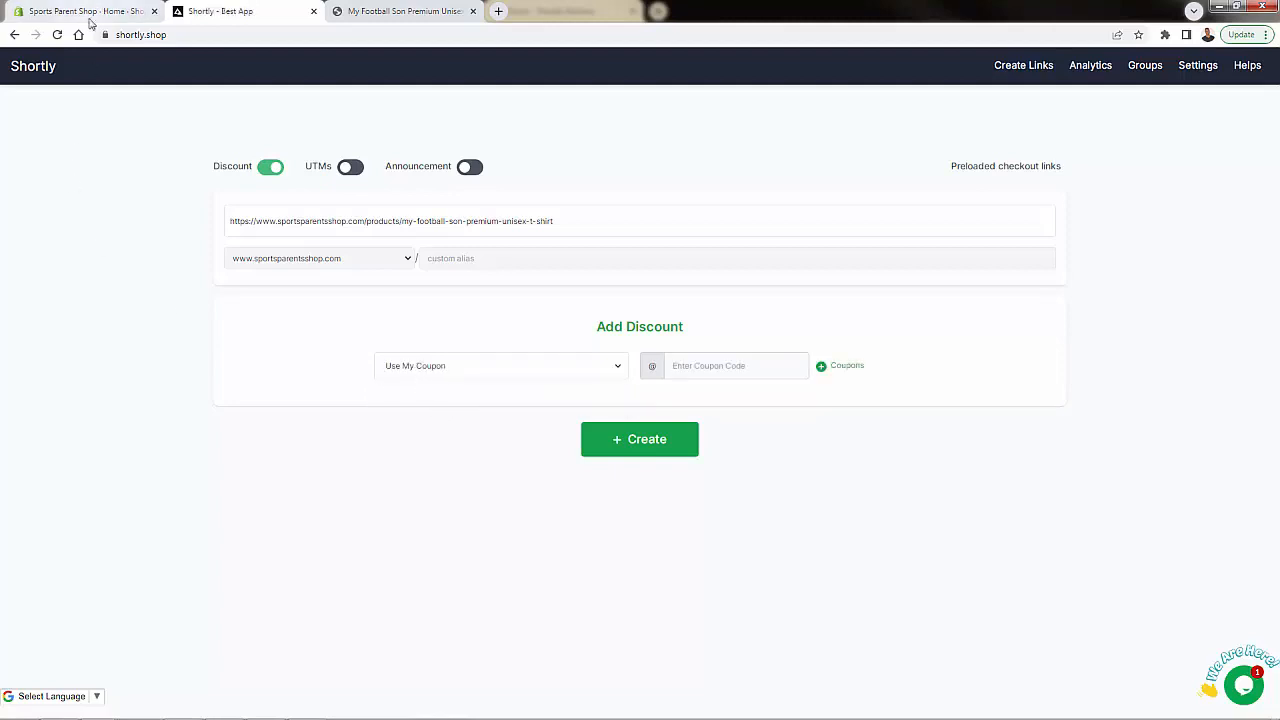
{"action": "left_click", "coordinate": [418, 366]}
{"action": "left_click", "coordinate": [414, 383]}
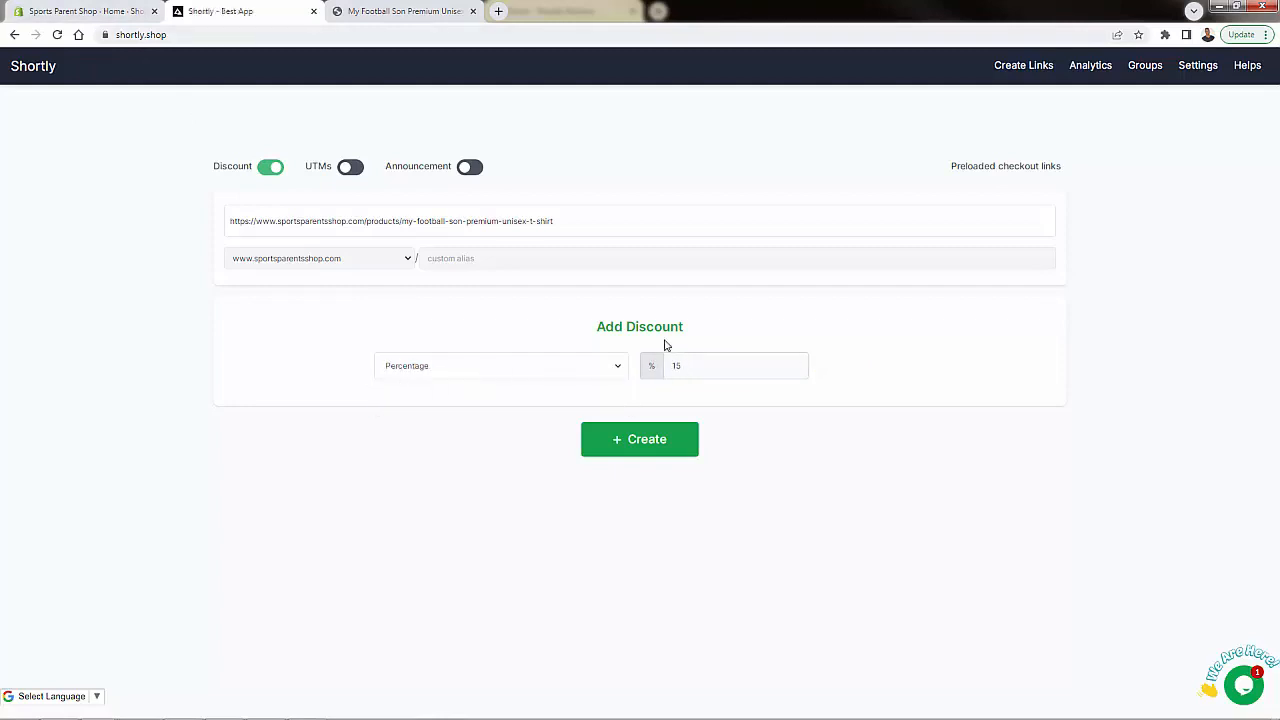
Set the percentage discount to 25 and create the short link without a custom alias
{"action": "left_click", "coordinate": [438, 367]}
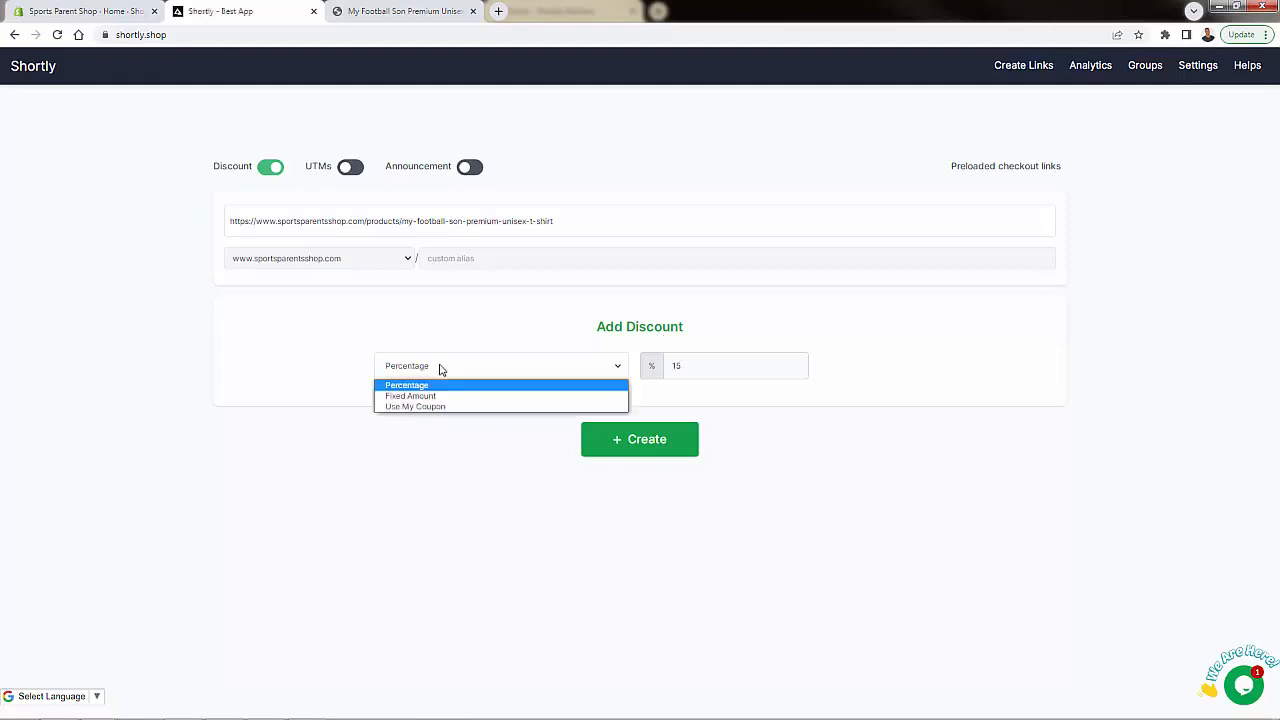
{"action": "left_click", "coordinate": [443, 370]}
{"action": "left_click_drag", "start_coordinate": [686, 371], "coordinate": [620, 375]}
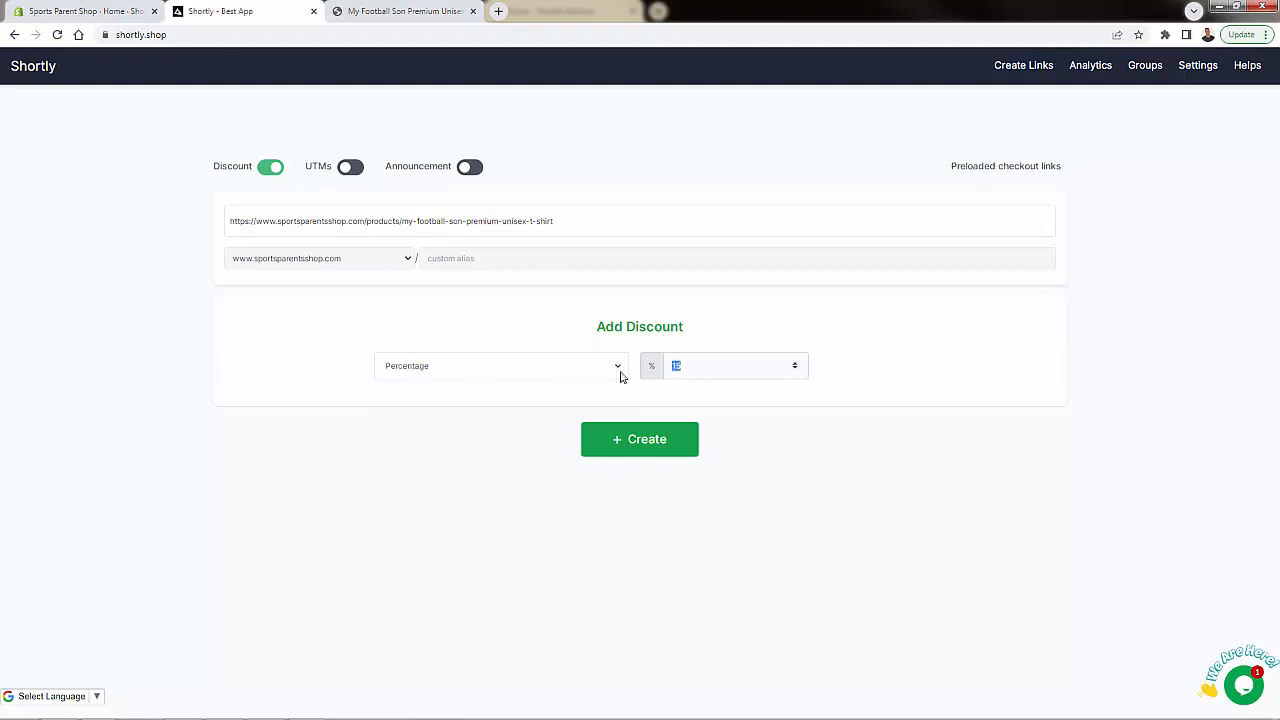
{"action": "left_click", "coordinate": [668, 457]}
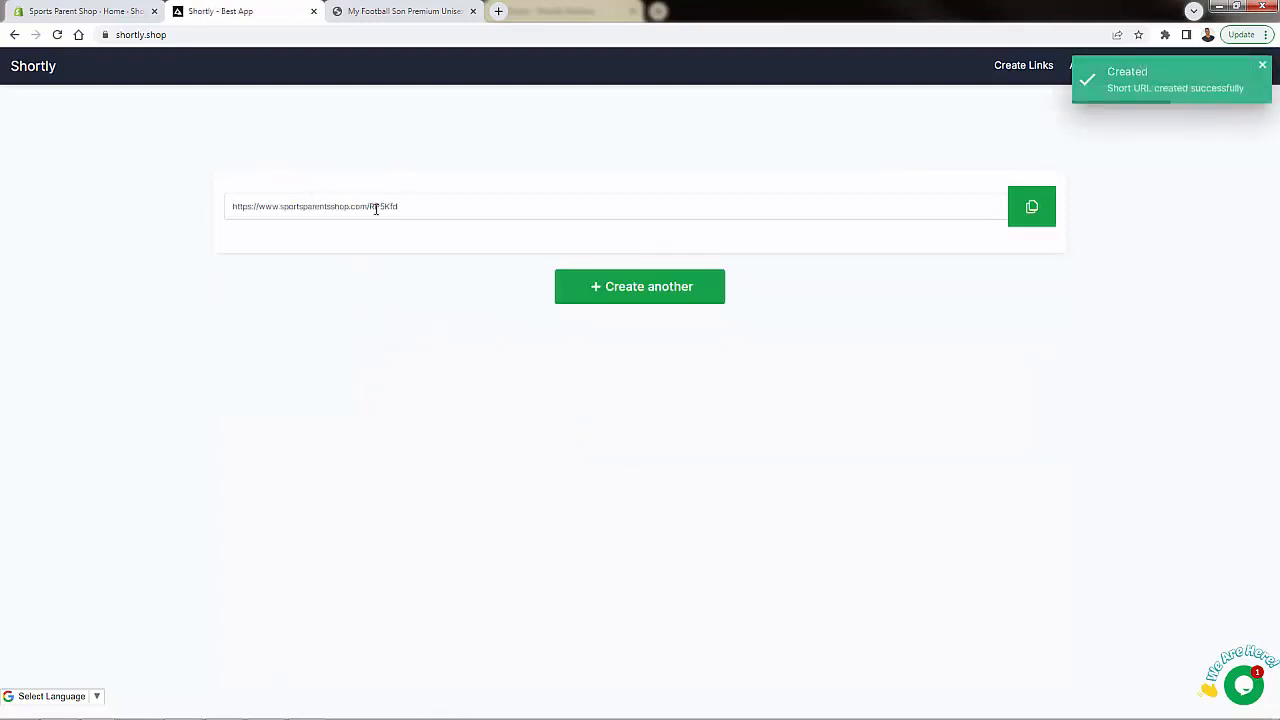
Copy the new discounted short link and open it in a new incognito window to test it
{"action": "left_click_drag", "start_coordinate": [371, 206], "coordinate": [420, 205]}
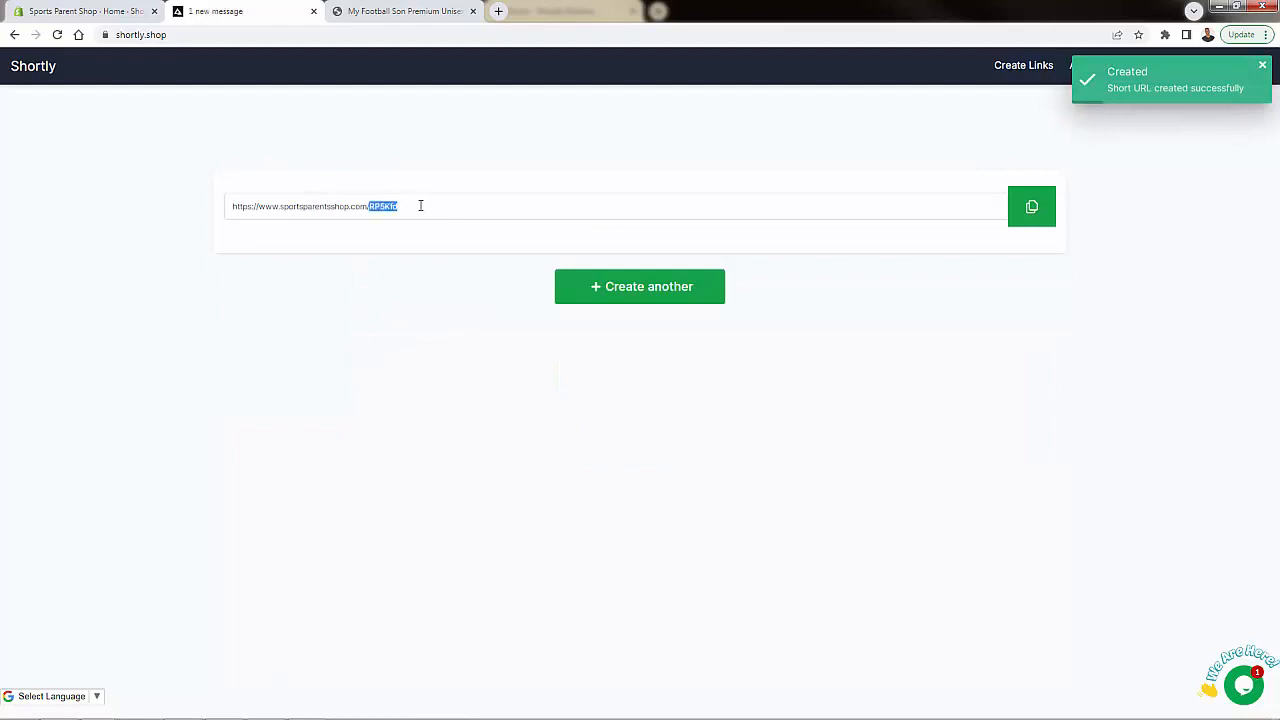
{"action": "left_click", "coordinate": [371, 255]}
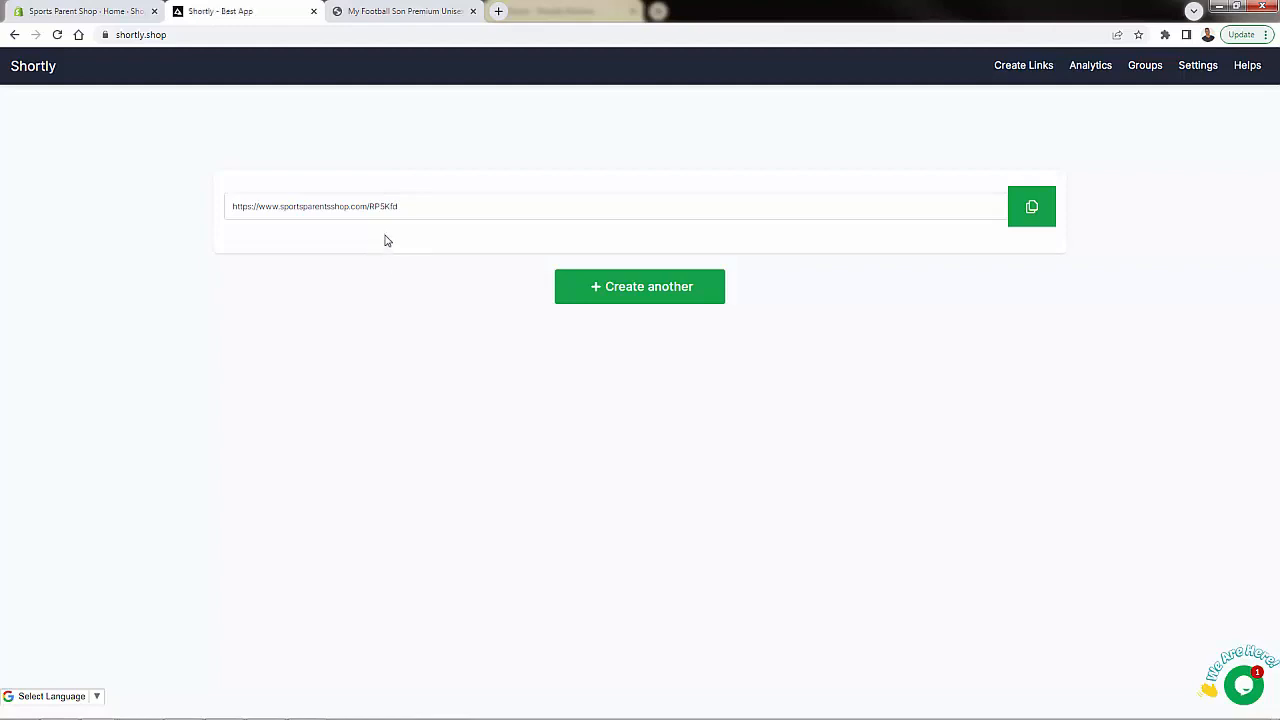
{"action": "left_click_drag", "start_coordinate": [370, 207], "coordinate": [431, 195]}
{"action": "left_click", "coordinate": [422, 216]}
{"action": "double_click", "coordinate": [374, 206]}
{"action": "left_click", "coordinate": [1022, 207]}
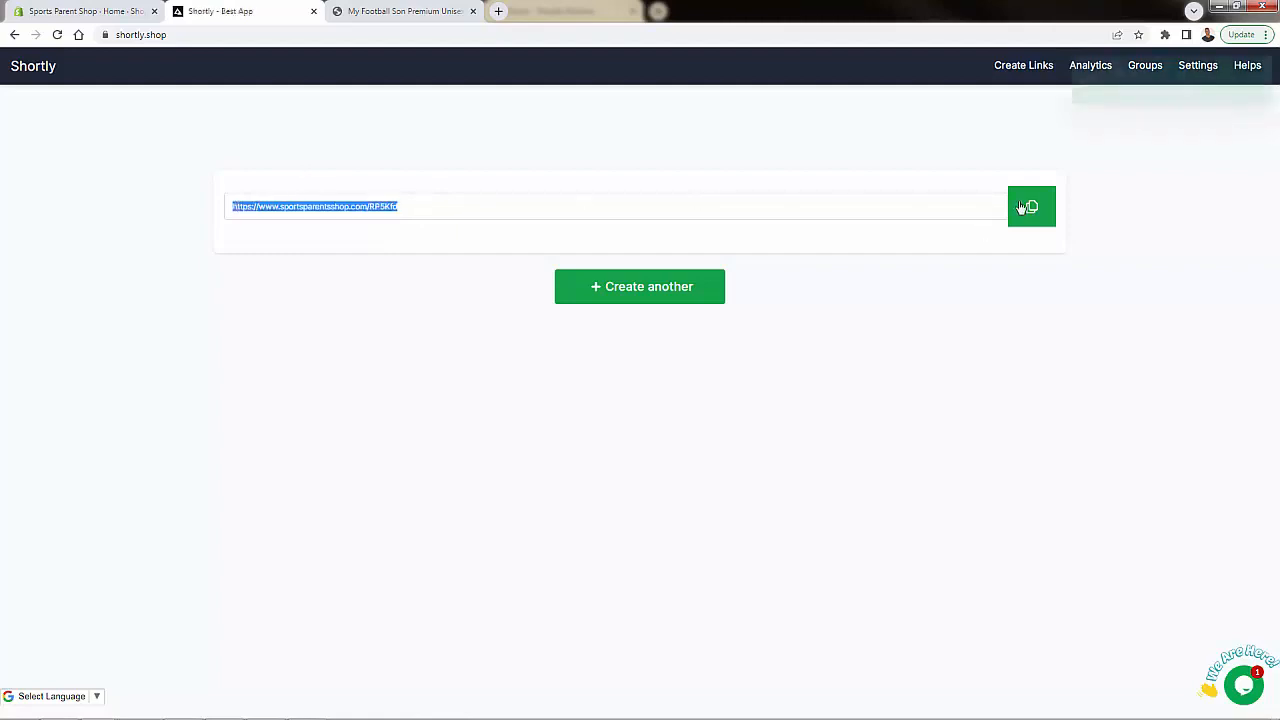
{"action": "key", "text": "ctrl+shift+n"}
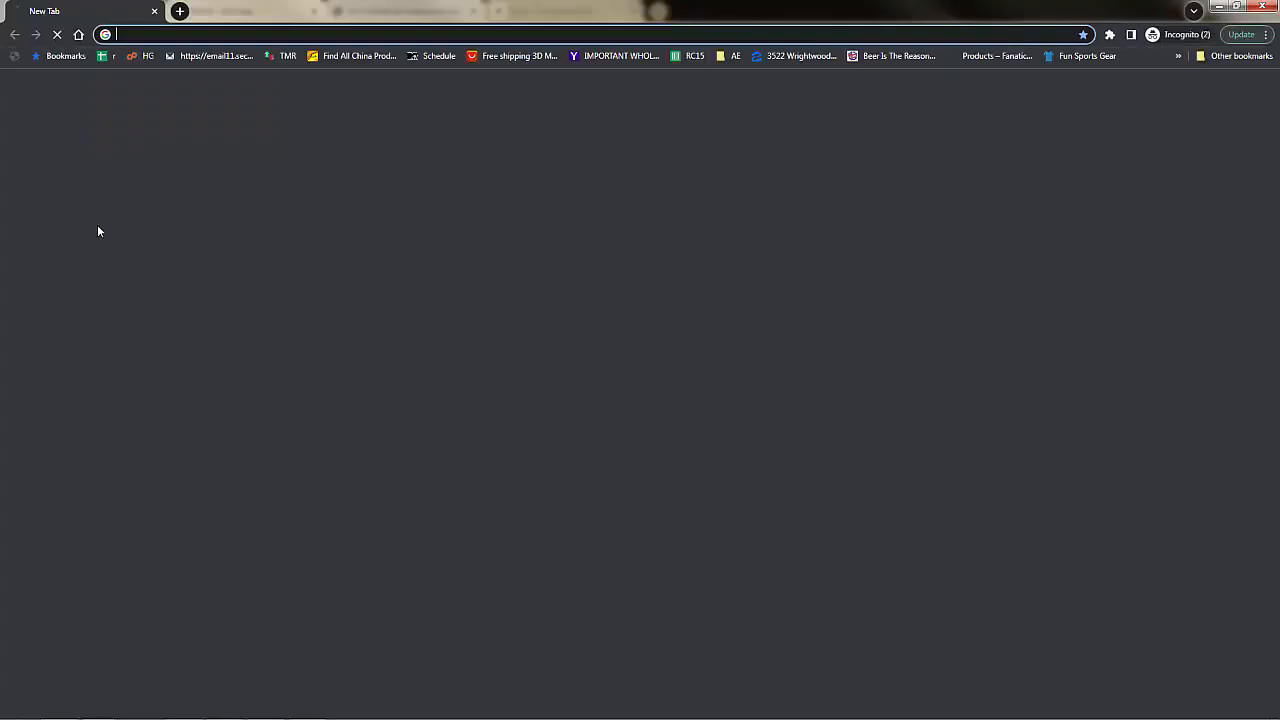
{"action": "key", "text": "ctrl+v"}
{"action": "key", "text": "Return"}
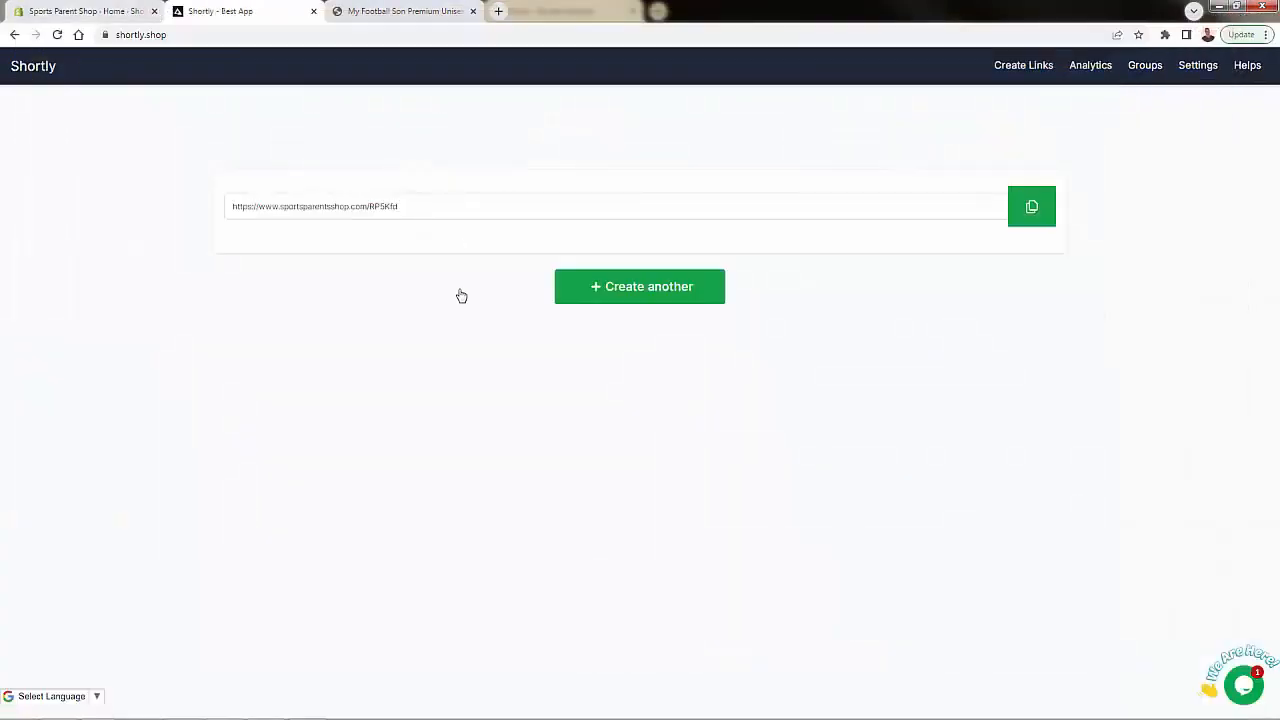
Check the link analytics entries for the discounted link and the influencer1 link
{"action": "left_click", "coordinate": [1090, 66]}
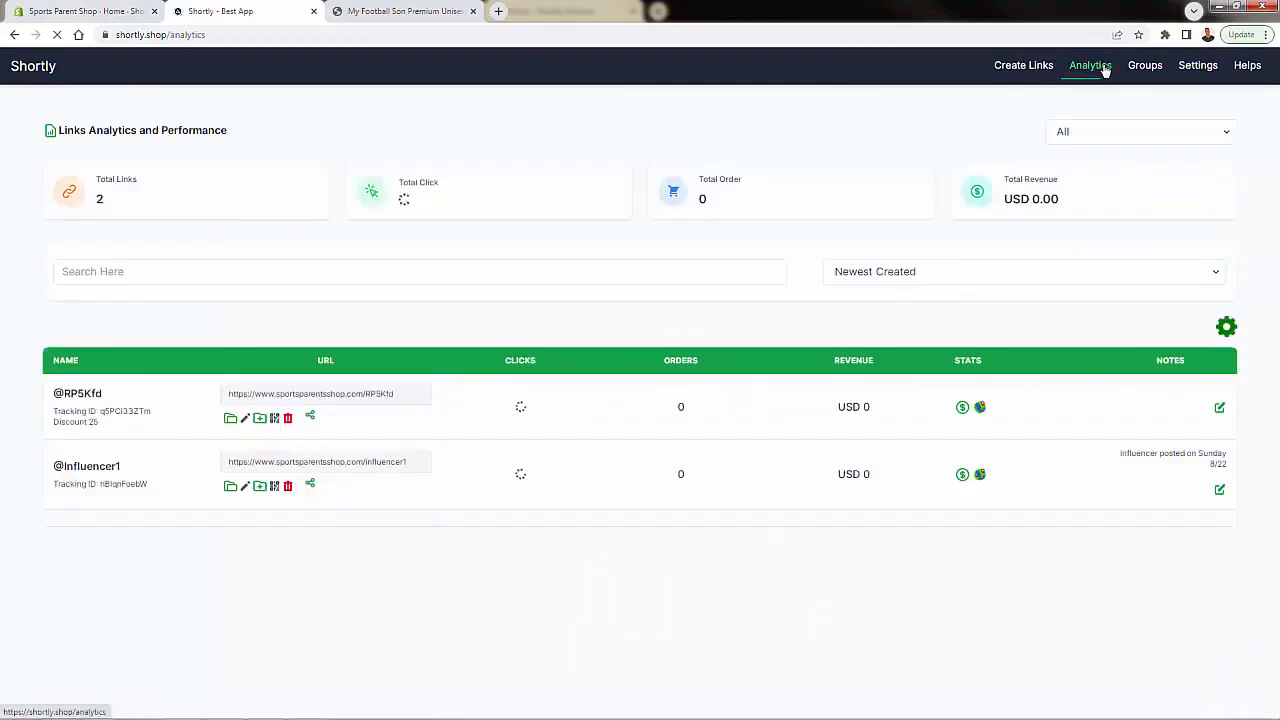
{"action": "left_click_drag", "start_coordinate": [62, 388], "coordinate": [120, 394]}
{"action": "left_click", "coordinate": [106, 406]}
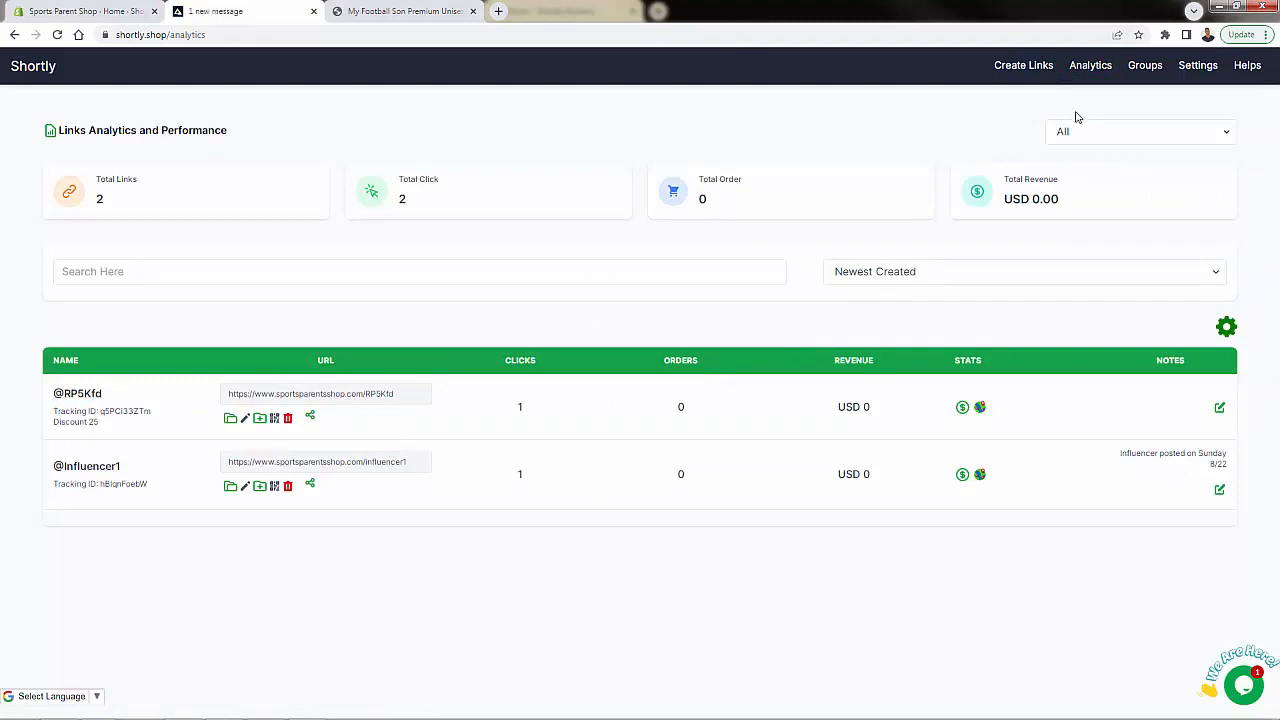
Start a new short link to the My Football Son T-shirt page with discount and announcement enabled and the alias example2
{"action": "left_click", "coordinate": [1025, 68]}
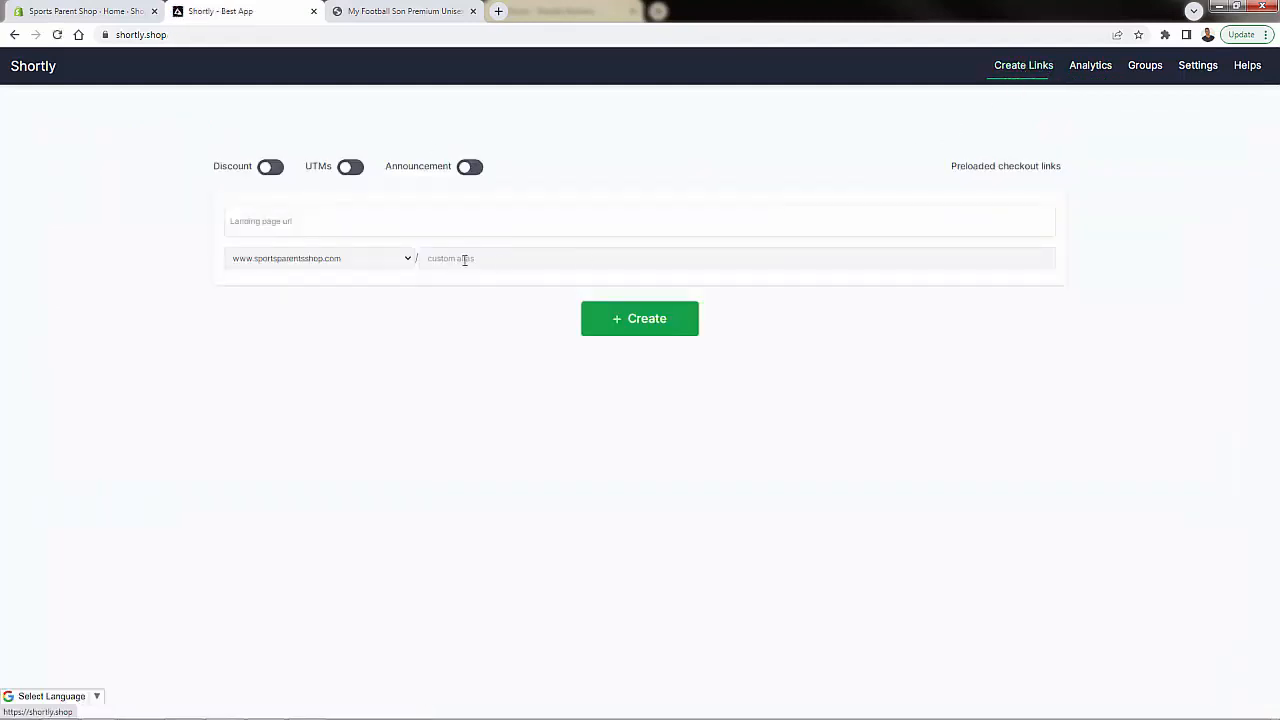
{"action": "left_click", "coordinate": [270, 168]}
{"action": "left_click", "coordinate": [470, 169]}
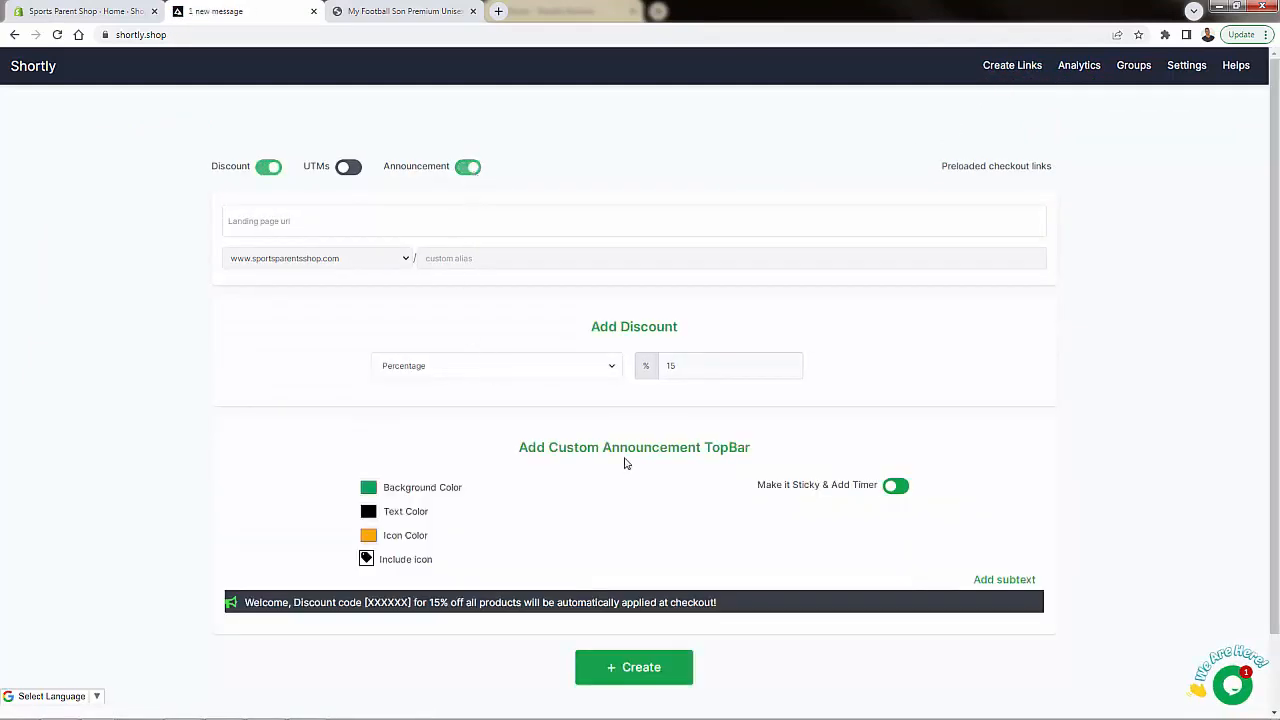
{"action": "scroll", "coordinate": [610, 470], "scroll_direction": "down", "scroll_amount": 1}
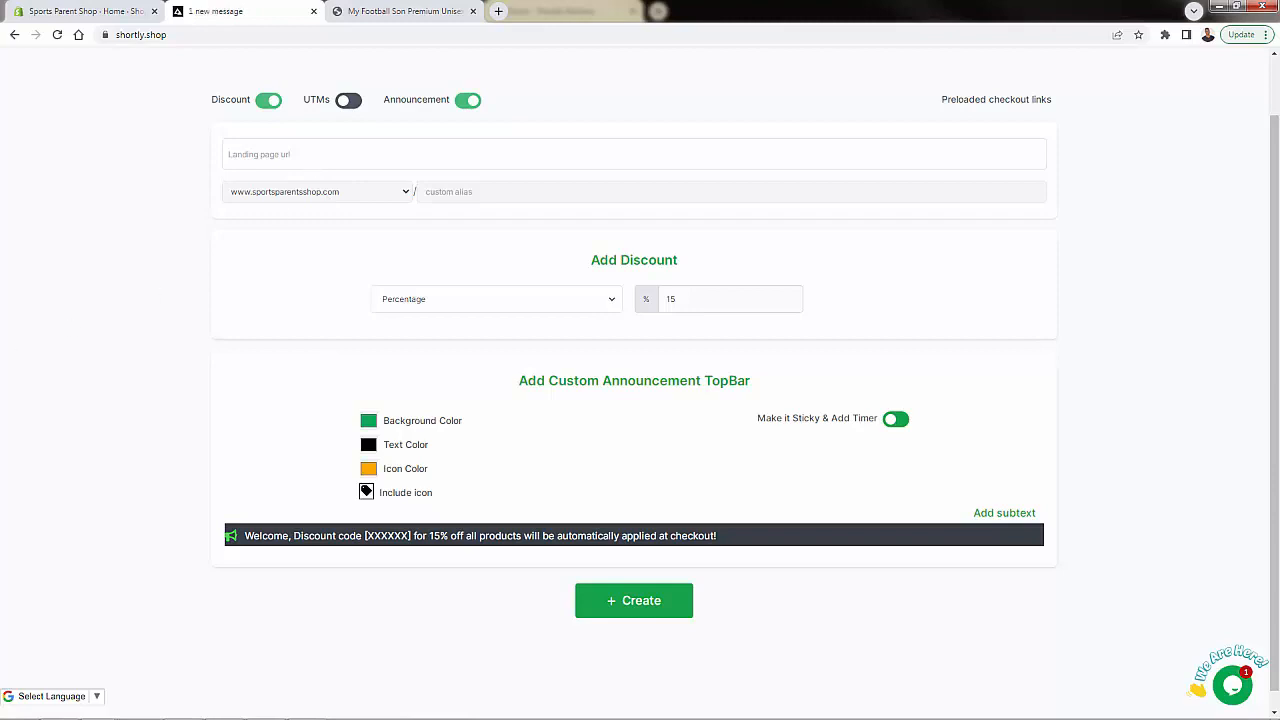
{"action": "left_click", "coordinate": [262, 154]}
{"action": "key", "text": "ctrl+v"}
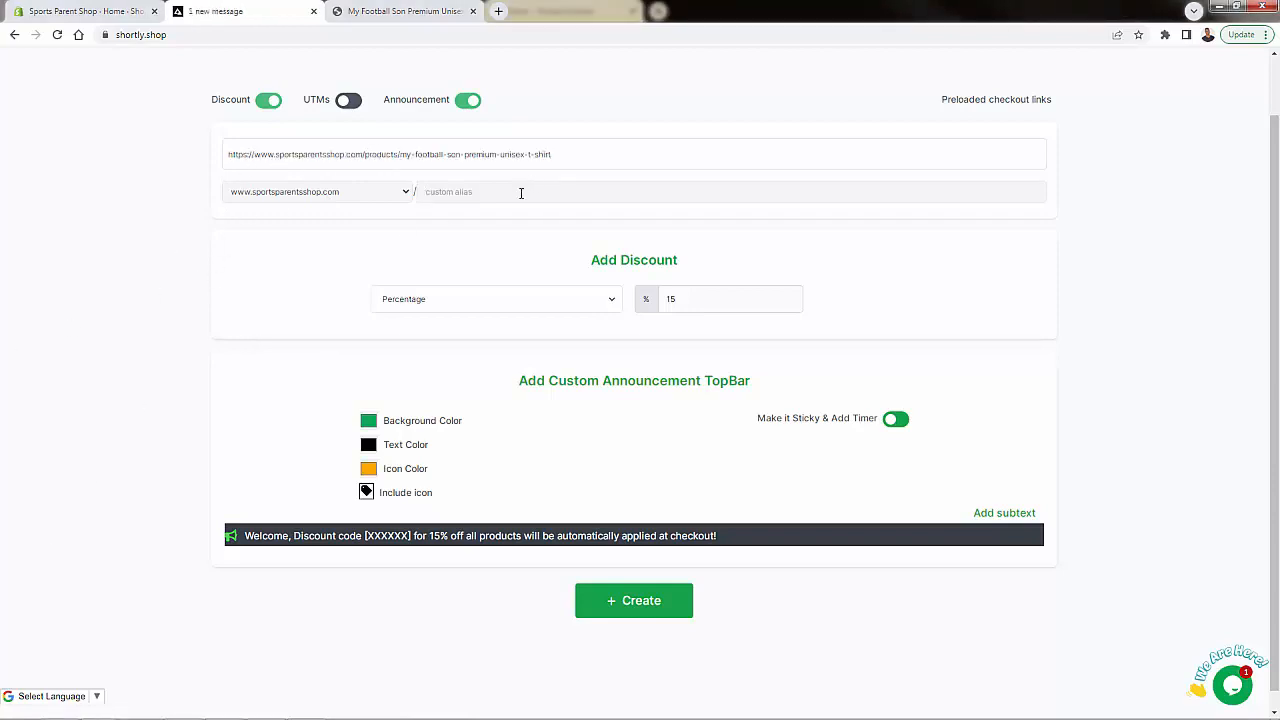
{"action": "type", "text": "example2"}
Keep the discount type as Percentage and set the discount to 50
{"action": "left_click", "coordinate": [418, 299]}
{"action": "left_click", "coordinate": [432, 320]}
{"action": "double_click", "coordinate": [670, 296]}
{"action": "type", "text": "50"}
Edit the announcement bar message so that it offers 50% off all products
{"action": "double_click", "coordinate": [604, 536]}
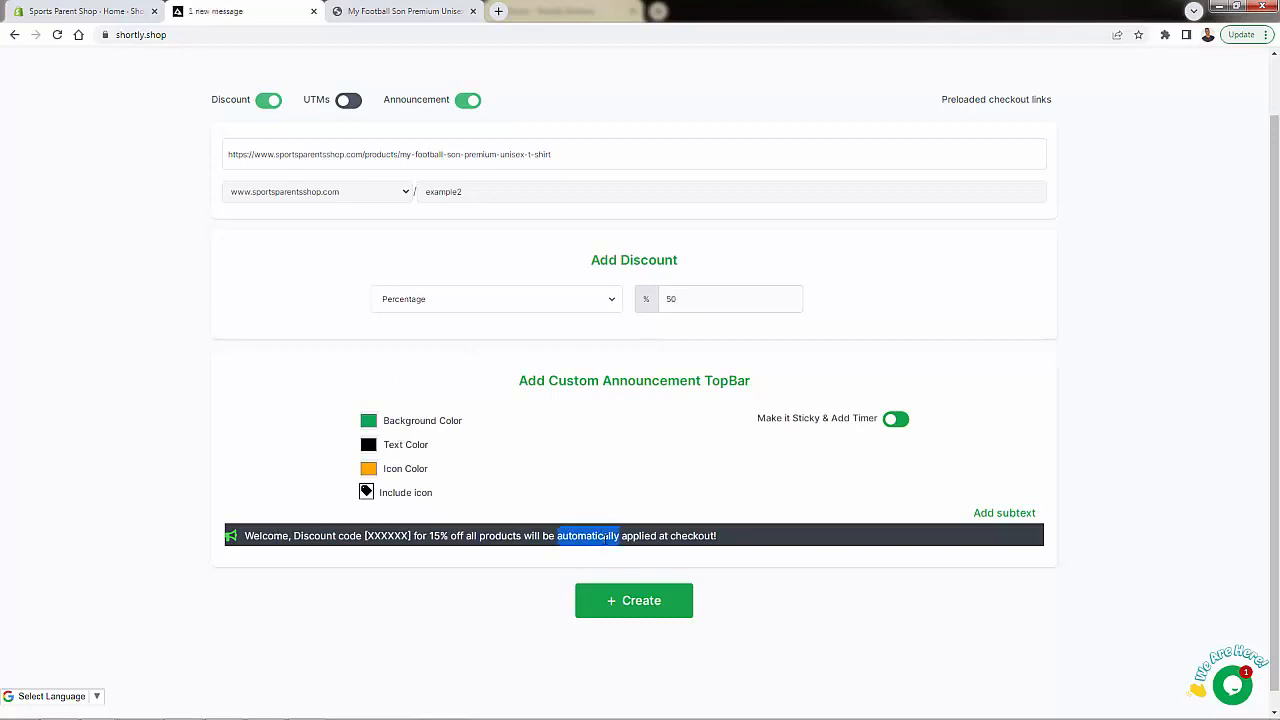
{"action": "left_click", "coordinate": [605, 536]}
{"action": "type", "text": "a"}
{"action": "key", "text": "BackSpace"}
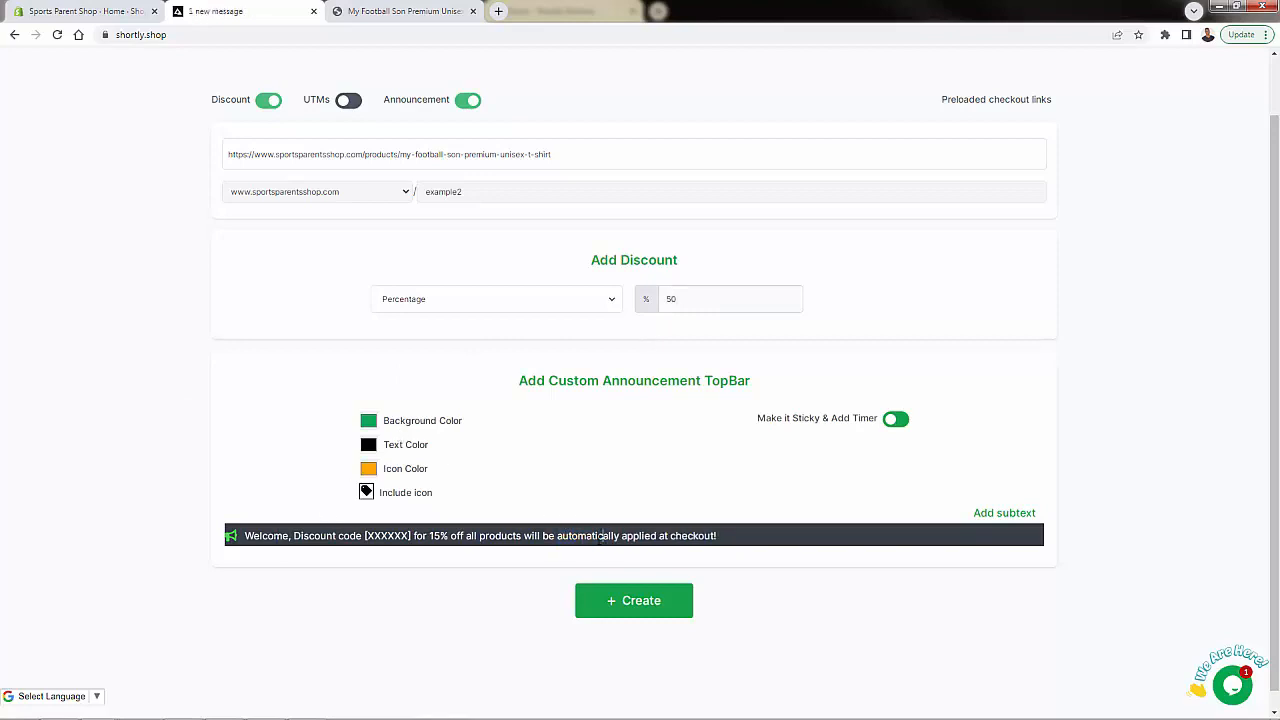
{"action": "right_click", "coordinate": [600, 537]}
{"action": "left_click", "coordinate": [432, 536]}
{"action": "key", "text": "BackSpace"}
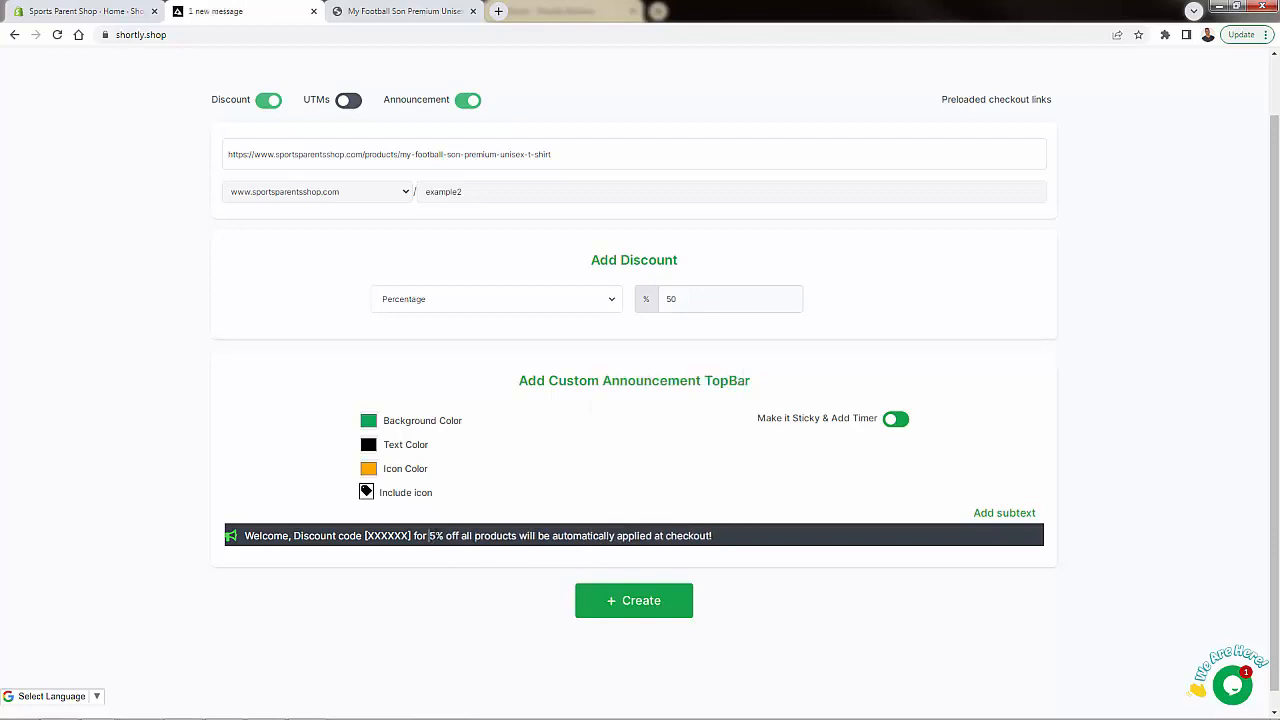
{"action": "type", "text": "0"}
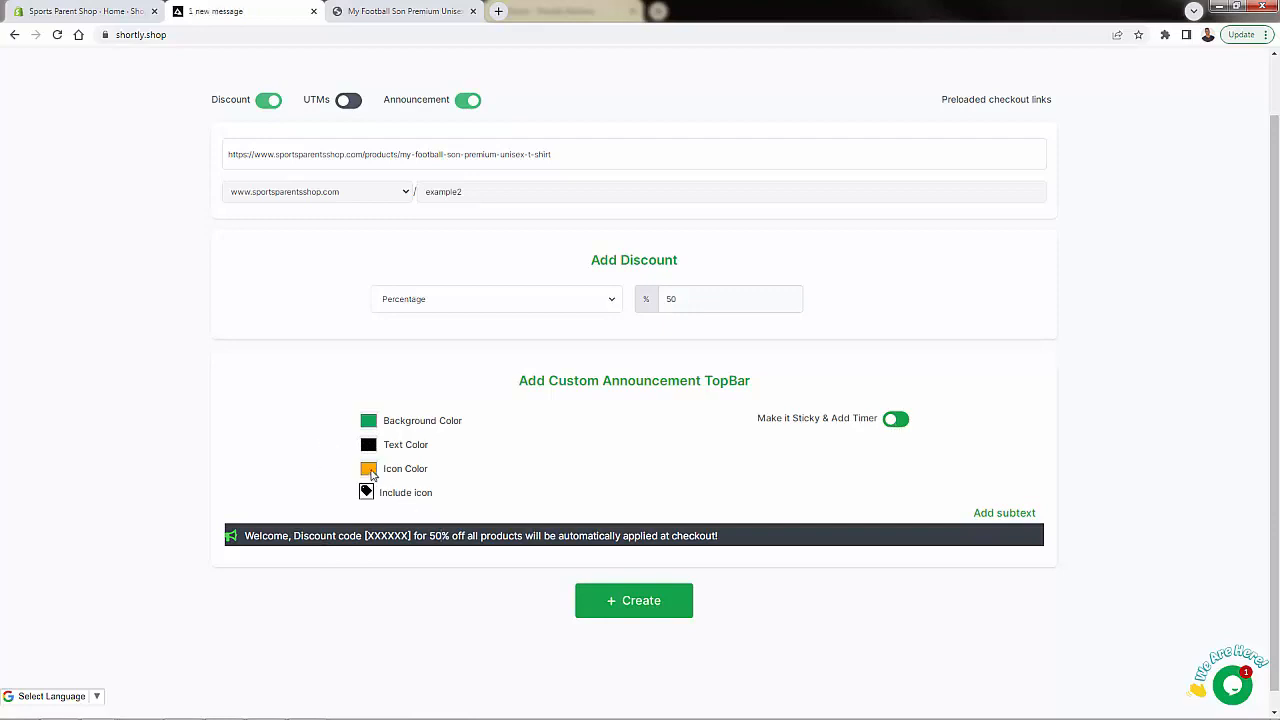
Set the announcement bar's background color to red (255, 0, 0) and create the short link
{"action": "left_click", "coordinate": [369, 425]}
{"action": "mouse_move", "coordinate": [409, 477]}
{"action": "left_mouse_down"}
{"action": "mouse_move", "coordinate": [440, 499]}
{"action": "mouse_move", "coordinate": [470, 462]}
{"action": "mouse_move", "coordinate": [534, 434]}
{"action": "left_mouse_up"}
{"action": "left_click", "coordinate": [419, 540]}
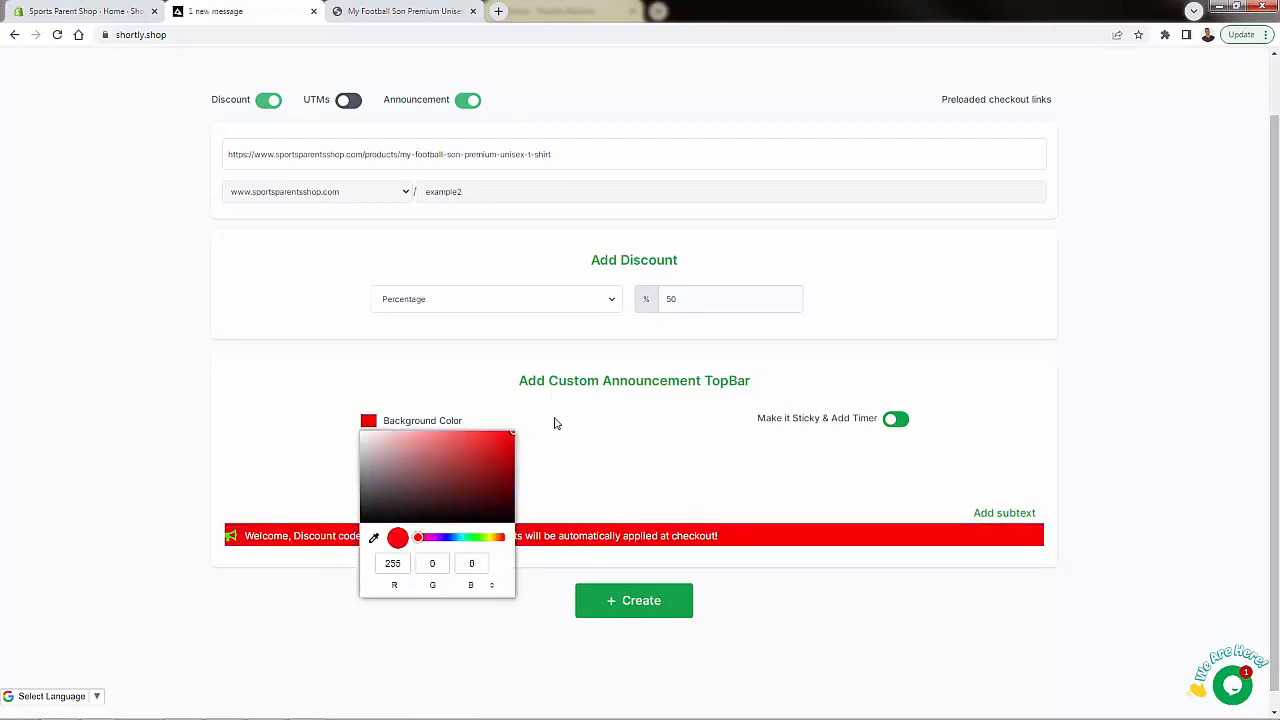
{"action": "left_click", "coordinate": [561, 433]}
{"action": "left_click", "coordinate": [648, 618]}
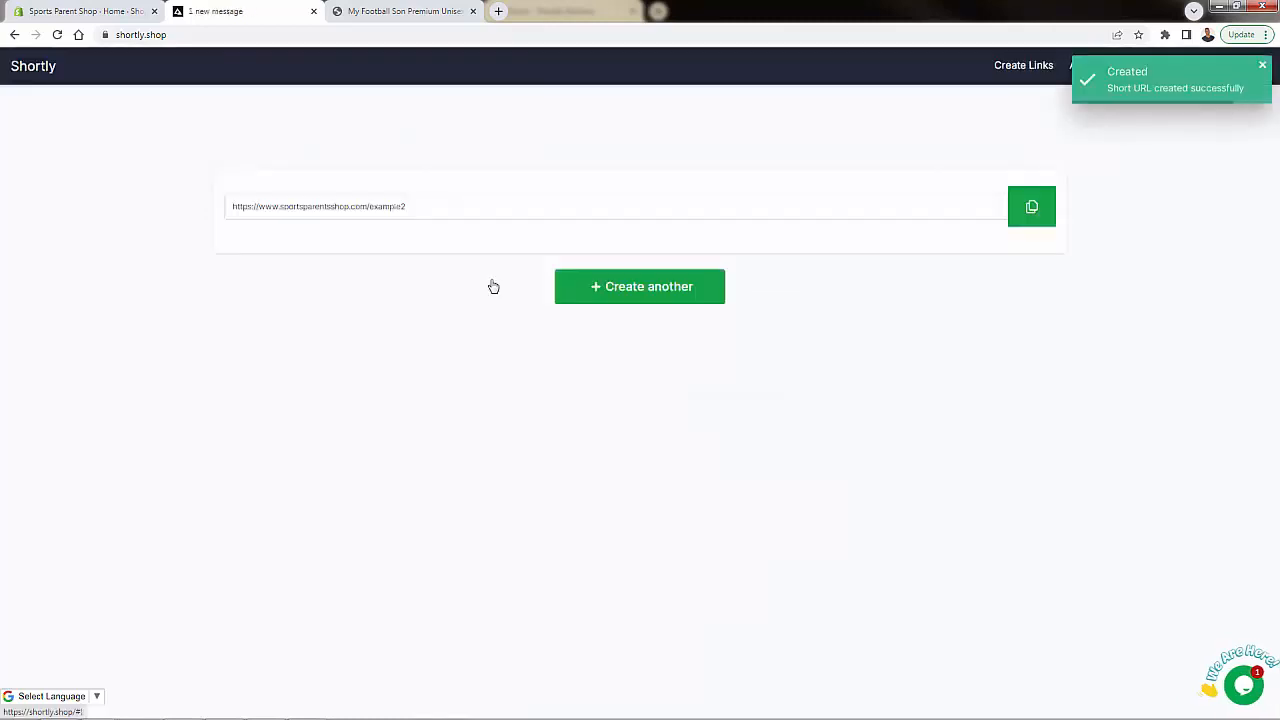
Test the example2 short link in a new incognito window, check the discount code in the announcement bar, and close the window
{"action": "left_click", "coordinate": [1031, 208]}
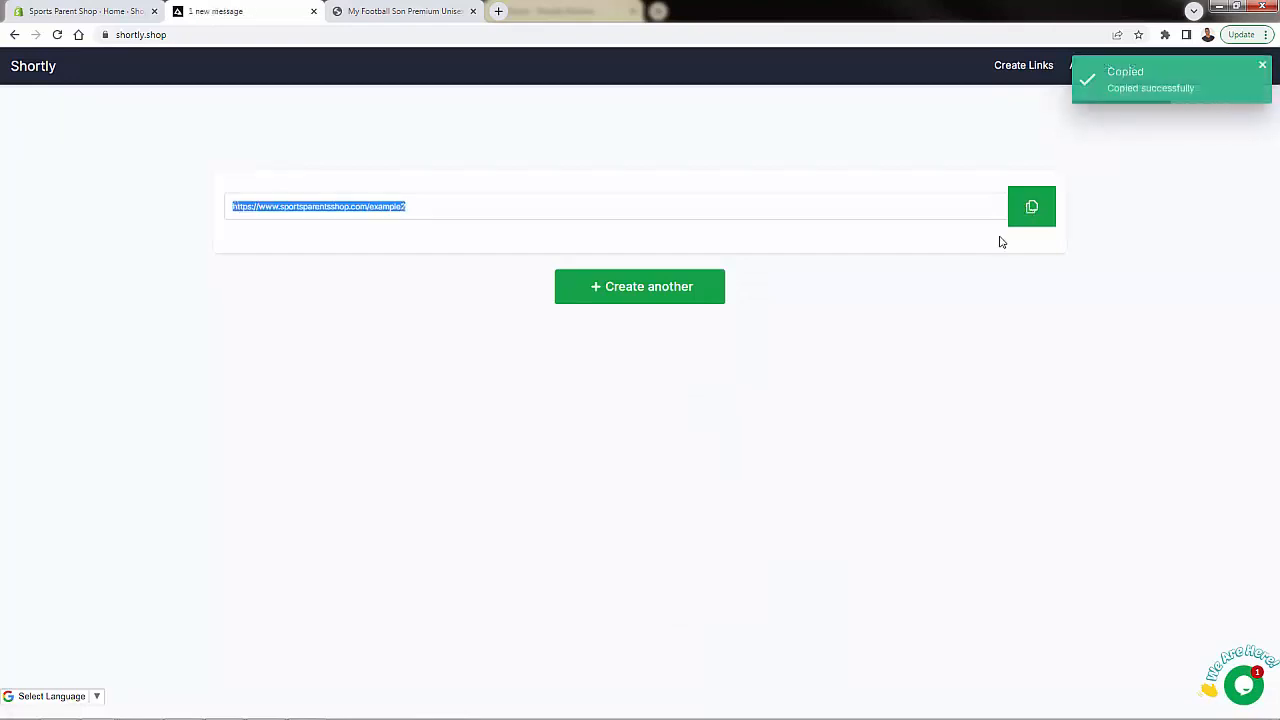
{"action": "key", "text": "ctrl+shift+n"}
{"action": "key", "text": "ctrl+v"}
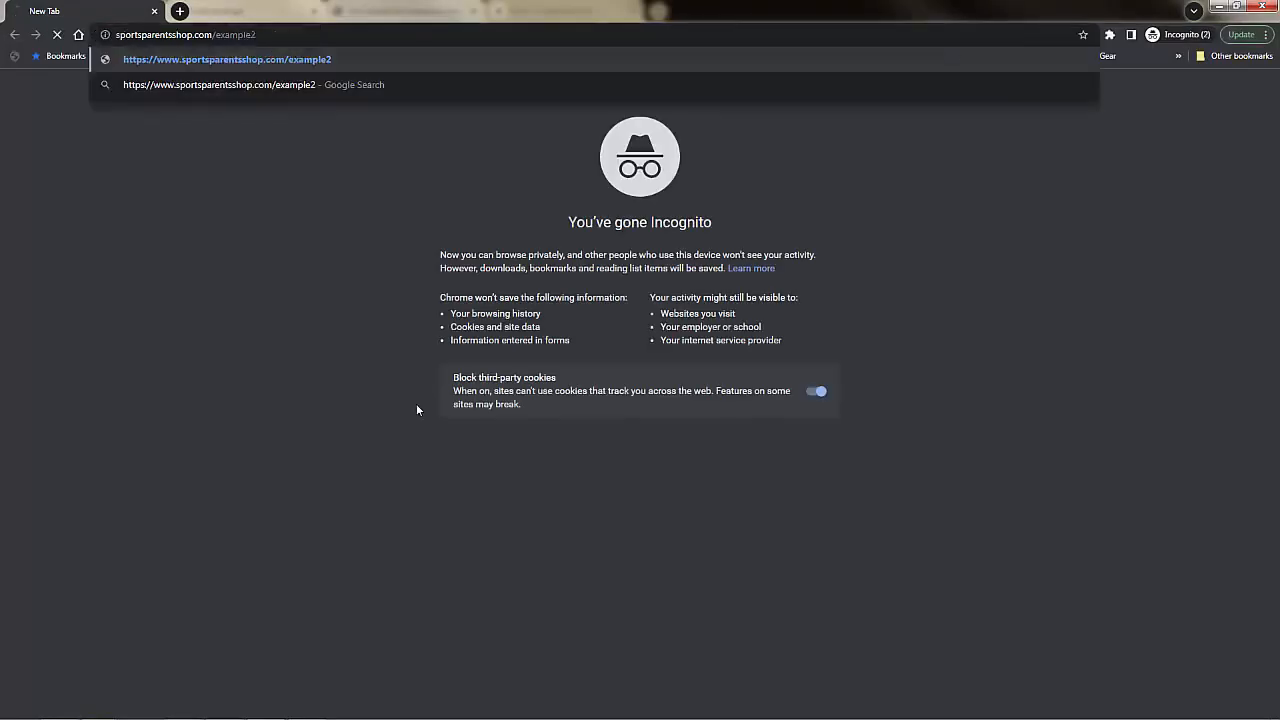
{"action": "key", "text": "Return"}
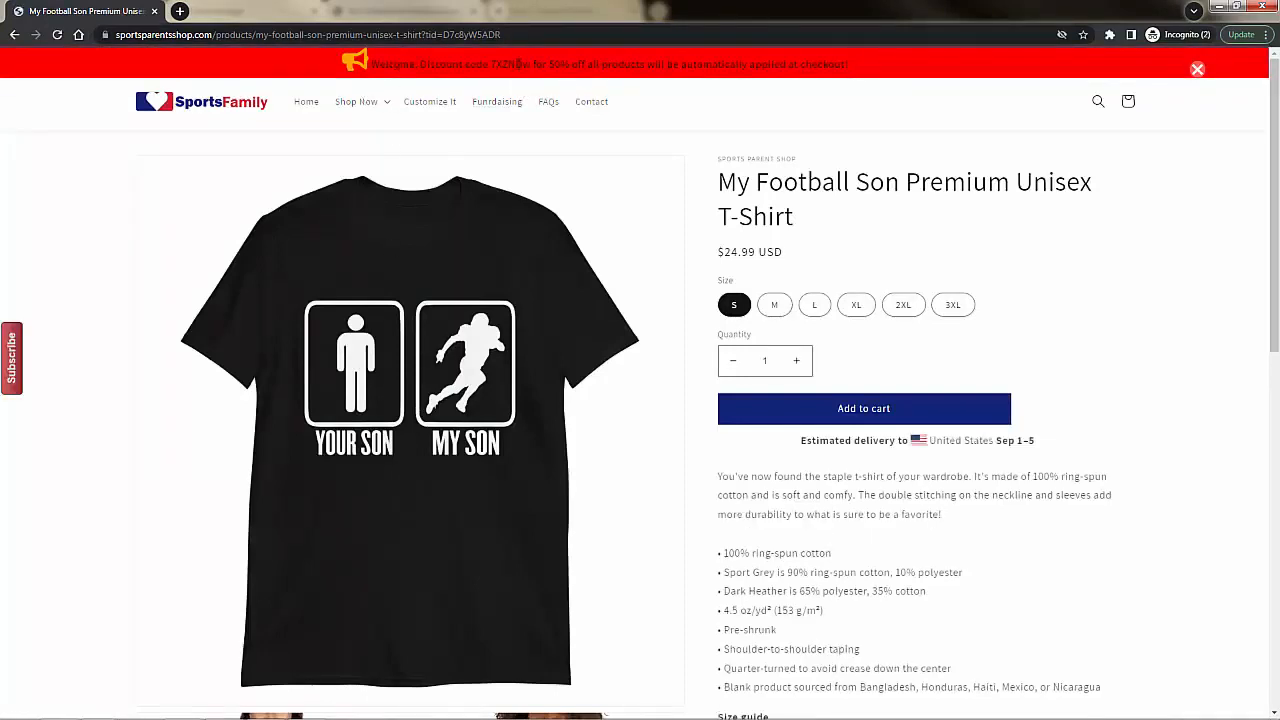
{"action": "double_click", "coordinate": [508, 64]}
{"action": "left_click", "coordinate": [538, 64]}
{"action": "left_click", "coordinate": [155, 12]}
Open the link analytics and review the Example2, RP5Kfd and Influencer1 entries in the list
{"action": "left_click", "coordinate": [1085, 68]}
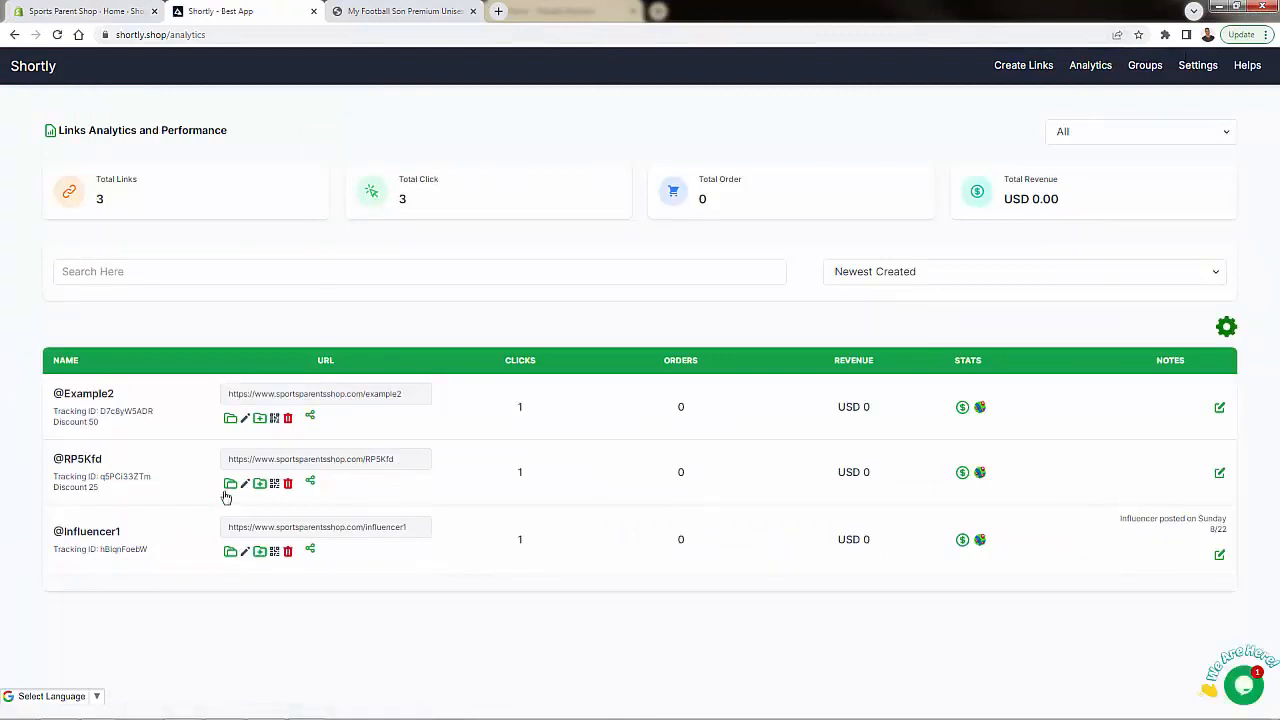
{"action": "left_click_drag", "start_coordinate": [64, 395], "coordinate": [124, 399]}
{"action": "left_click_drag", "start_coordinate": [77, 459], "coordinate": [121, 463]}
{"action": "left_click_drag", "start_coordinate": [64, 533], "coordinate": [133, 537]}
{"action": "left_click", "coordinate": [77, 457]}
{"action": "left_click_drag", "start_coordinate": [83, 394], "coordinate": [126, 395]}
{"action": "left_click", "coordinate": [126, 395]}
Compare the revenue of the individual links and review the total clicks in the analytics overview
{"action": "double_click", "coordinate": [864, 471]}
{"action": "left_click", "coordinate": [864, 465]}
{"action": "left_click_drag", "start_coordinate": [872, 540], "coordinate": [827, 539]}
{"action": "left_click", "coordinate": [827, 539]}
{"action": "left_click_drag", "start_coordinate": [834, 474], "coordinate": [898, 466]}
{"action": "left_click_drag", "start_coordinate": [814, 543], "coordinate": [898, 548]}
{"action": "left_click", "coordinate": [895, 551]}
{"action": "left_click_drag", "start_coordinate": [414, 204], "coordinate": [466, 194]}
{"action": "left_click", "coordinate": [346, 196]}
{"action": "left_click_drag", "start_coordinate": [51, 380], "coordinate": [211, 442]}
{"action": "left_click", "coordinate": [188, 477]}
{"action": "left_click_drag", "start_coordinate": [58, 383], "coordinate": [230, 560]}
{"action": "left_click", "coordinate": [231, 536]}
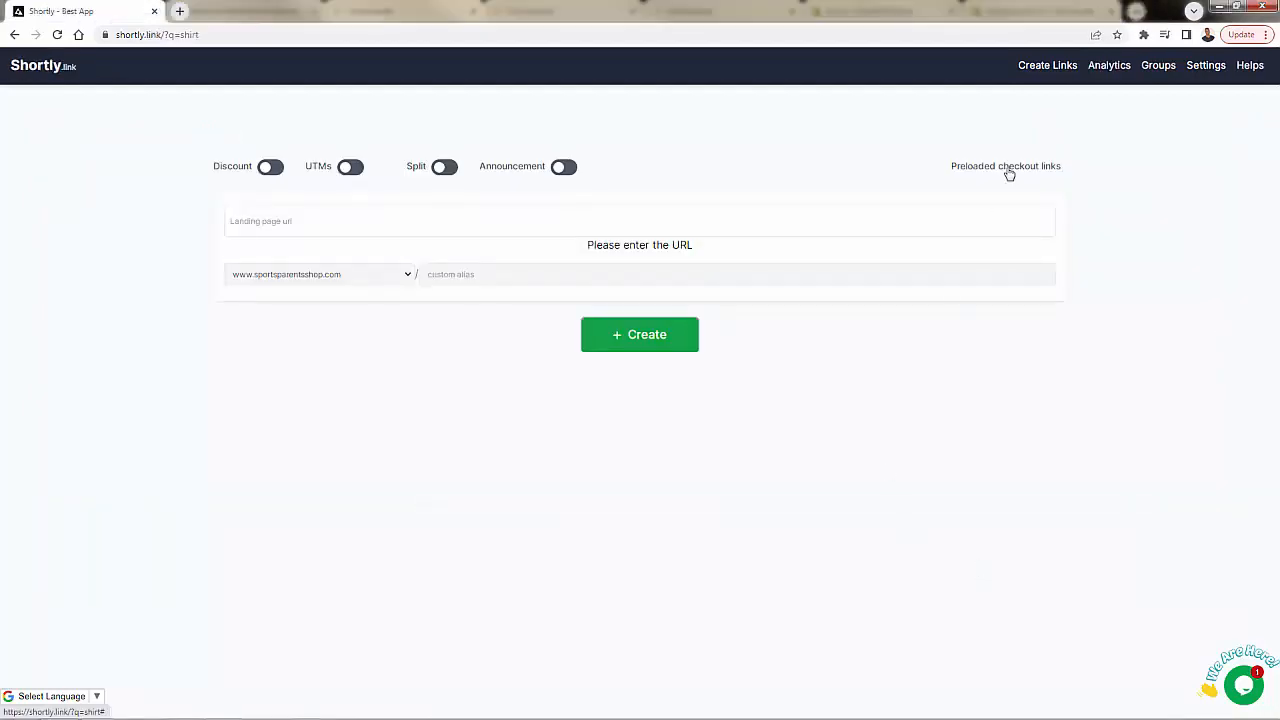
Add one size L Football Mom Stripes T-shirt and one size L Football Logo Mom T-shirt to a preloaded checkout link
{"action": "left_click", "coordinate": [1008, 170]}
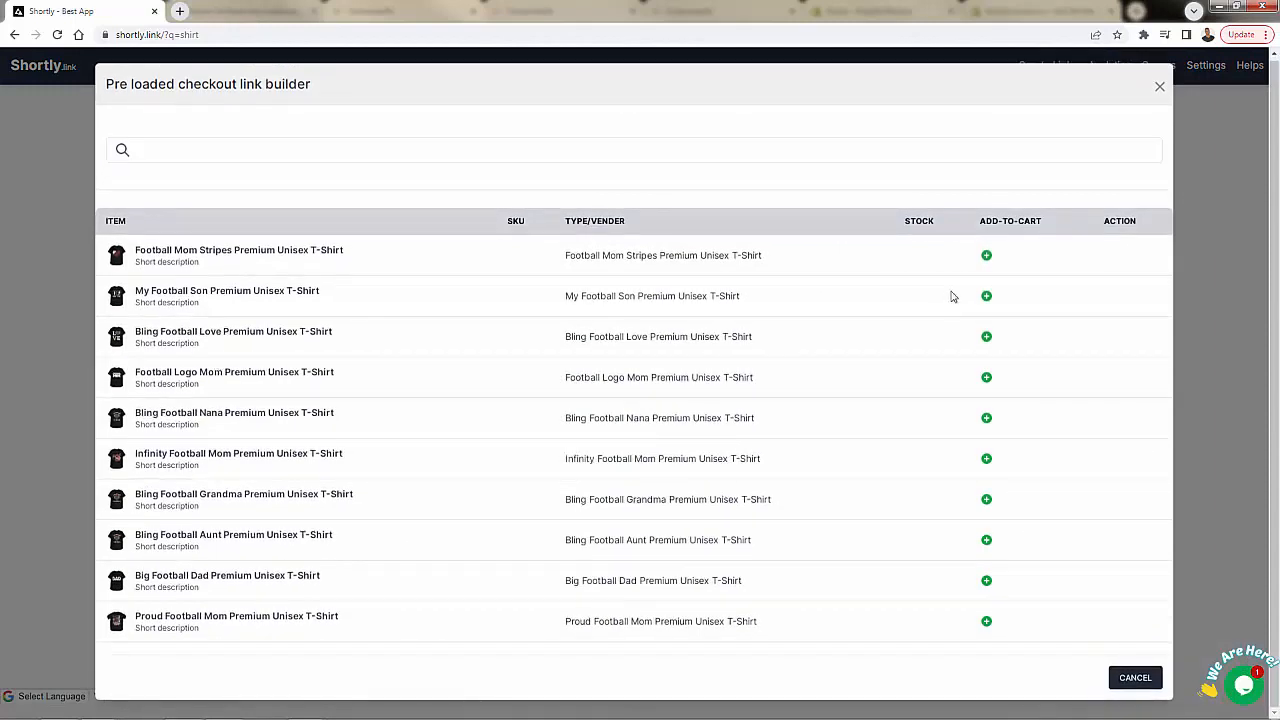
{"action": "left_click", "coordinate": [986, 258]}
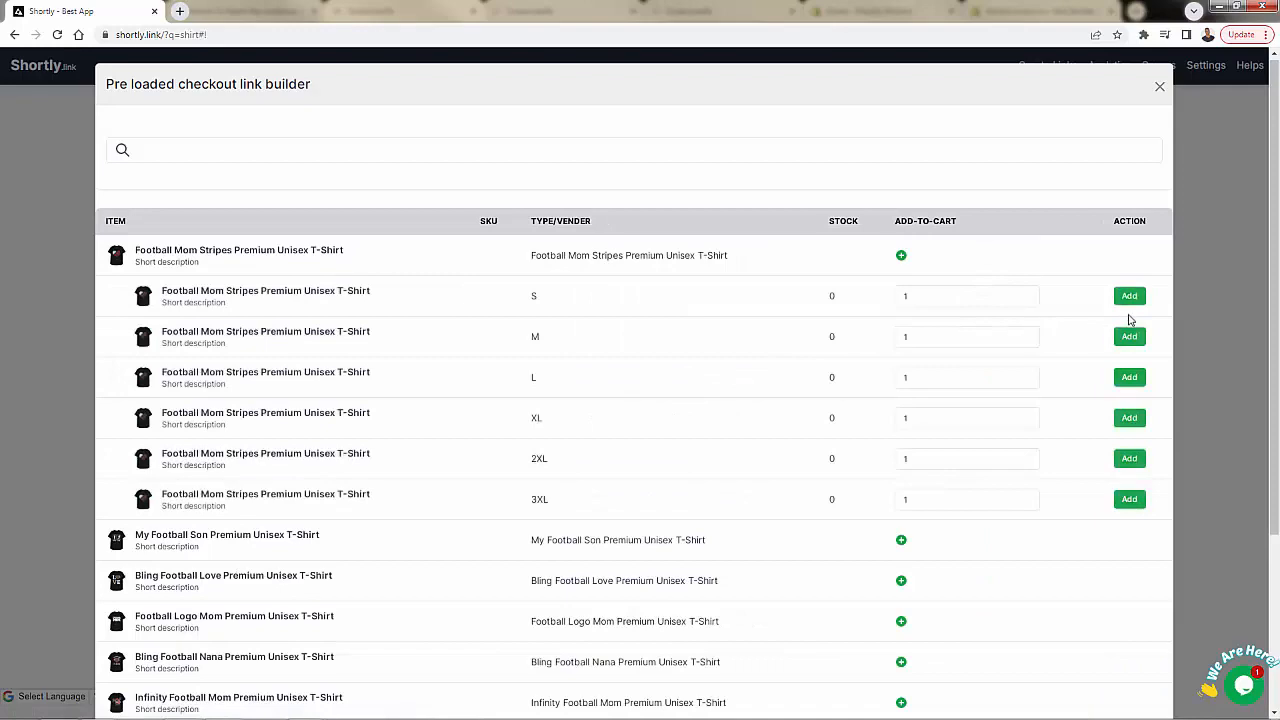
{"action": "left_click", "coordinate": [1131, 379]}
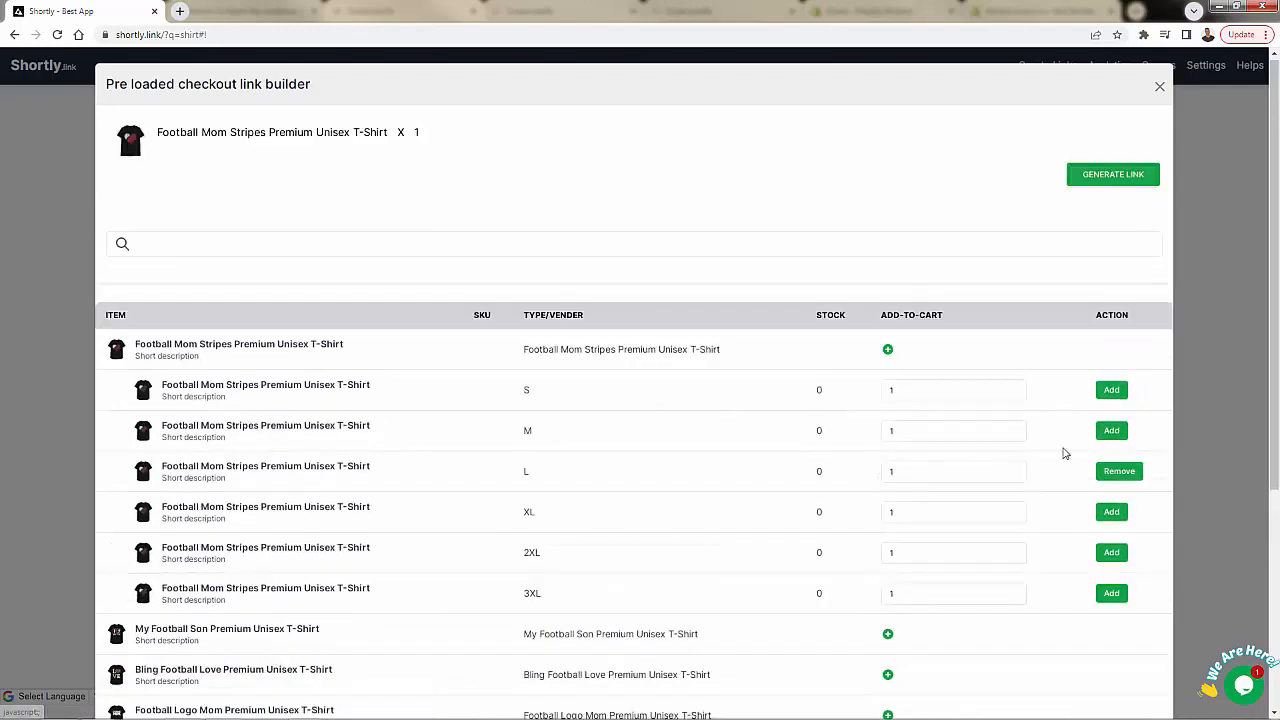
{"action": "scroll", "coordinate": [1065, 453], "scroll_direction": "down", "scroll_amount": 2}
{"action": "left_click", "coordinate": [888, 516]}
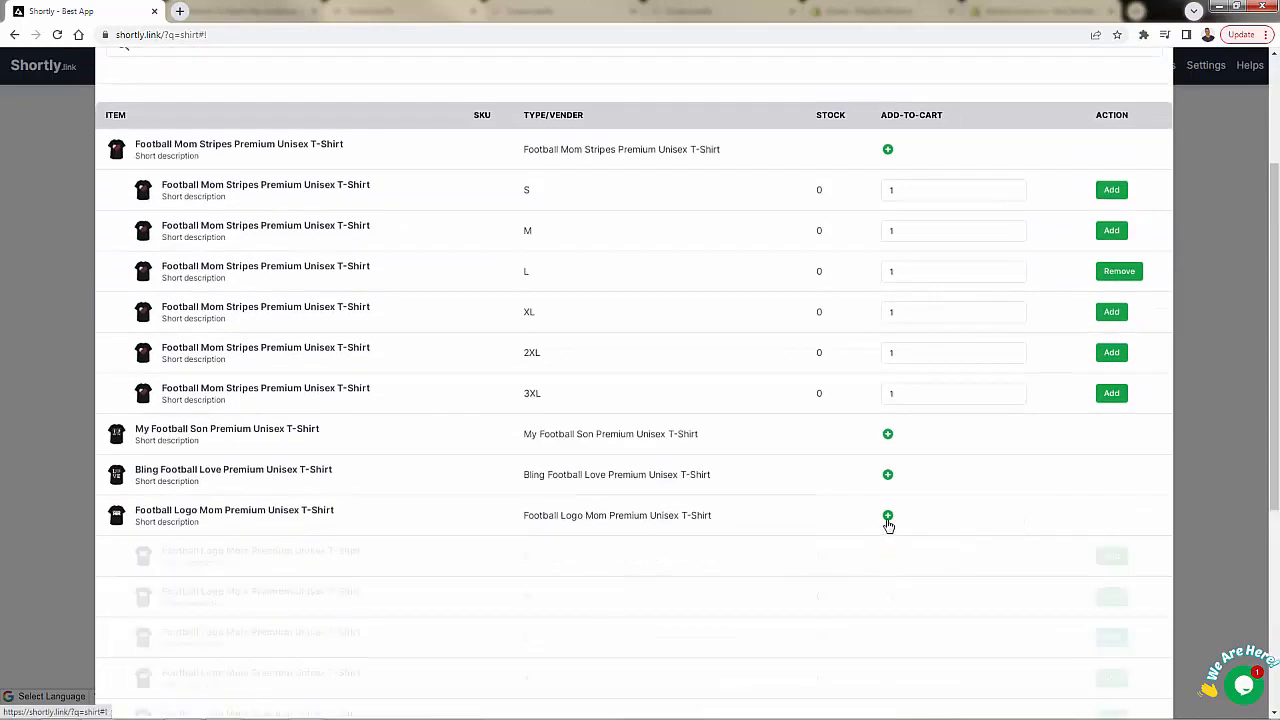
{"action": "scroll", "coordinate": [895, 540], "scroll_direction": "down", "scroll_amount": 1}
{"action": "left_click", "coordinate": [1122, 576]}
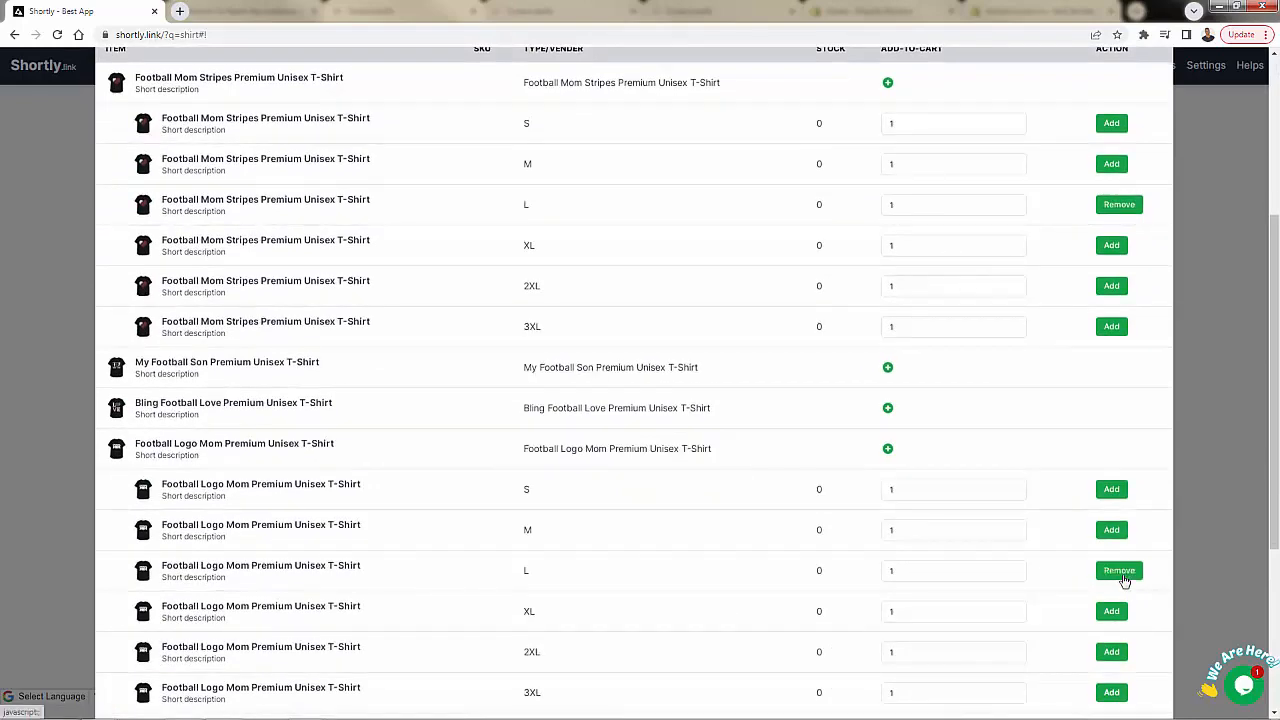
{"action": "scroll", "coordinate": [977, 494], "scroll_direction": "up", "scroll_amount": 3}
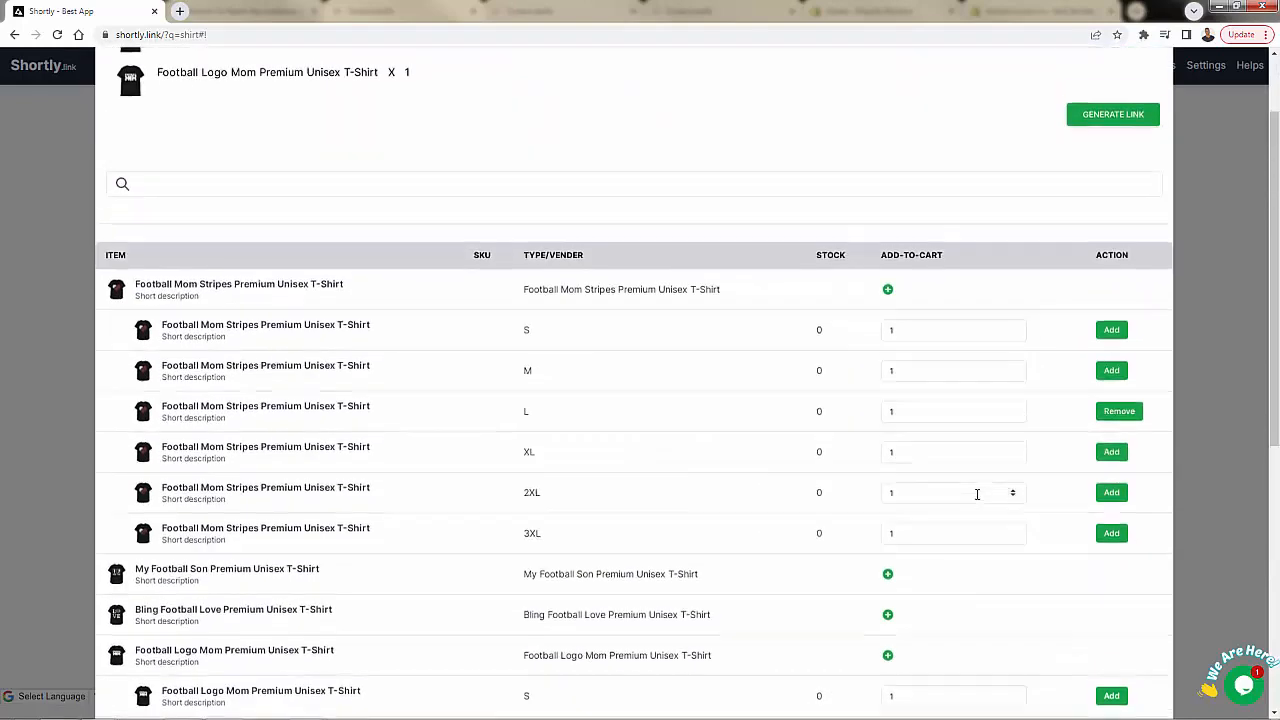
{"action": "scroll", "coordinate": [940, 507], "scroll_direction": "down", "scroll_amount": 6}
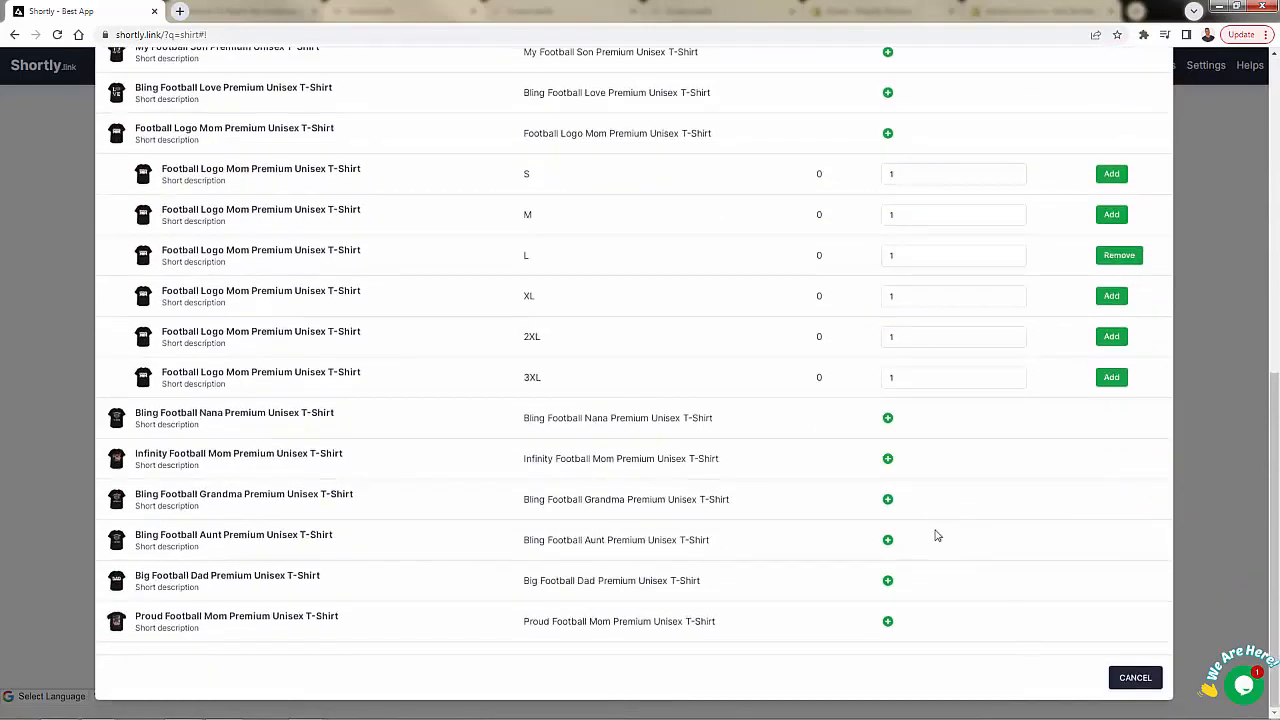
{"action": "scroll", "coordinate": [935, 536], "scroll_direction": "up", "scroll_amount": 6}
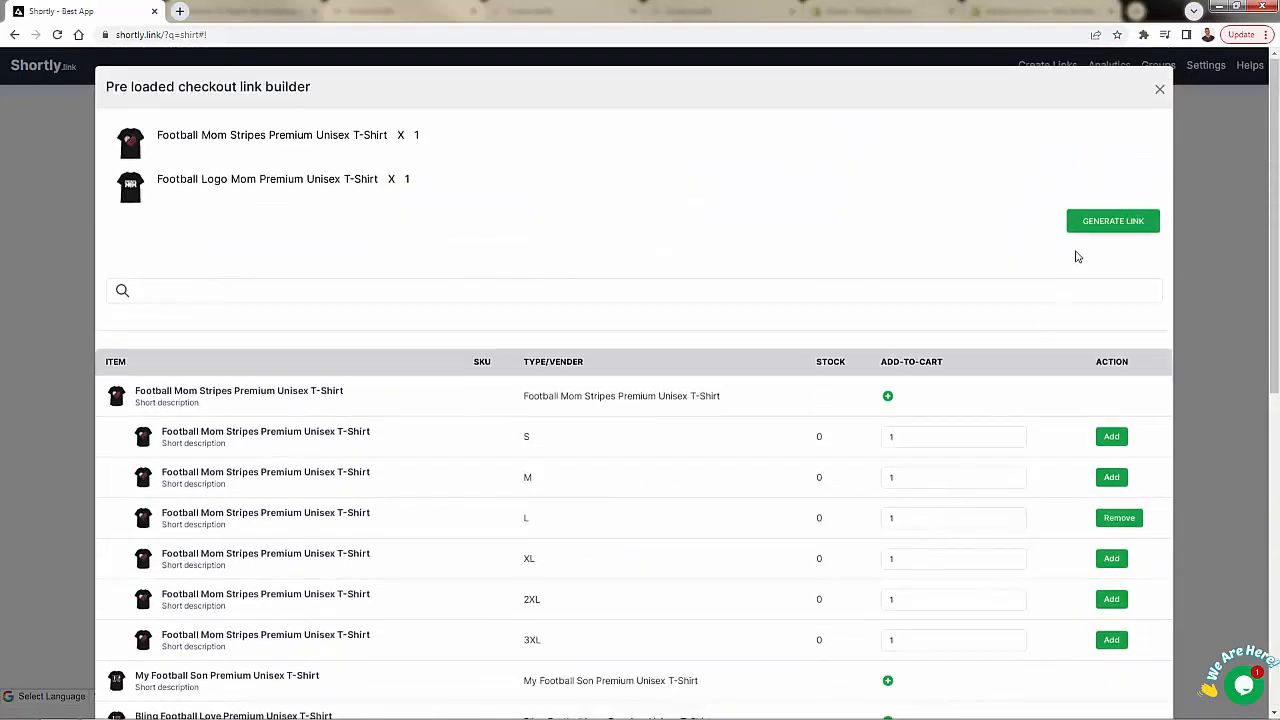
Generate the preloaded checkout link and select its full URL in the landing page field
{"action": "left_click", "coordinate": [1080, 229]}
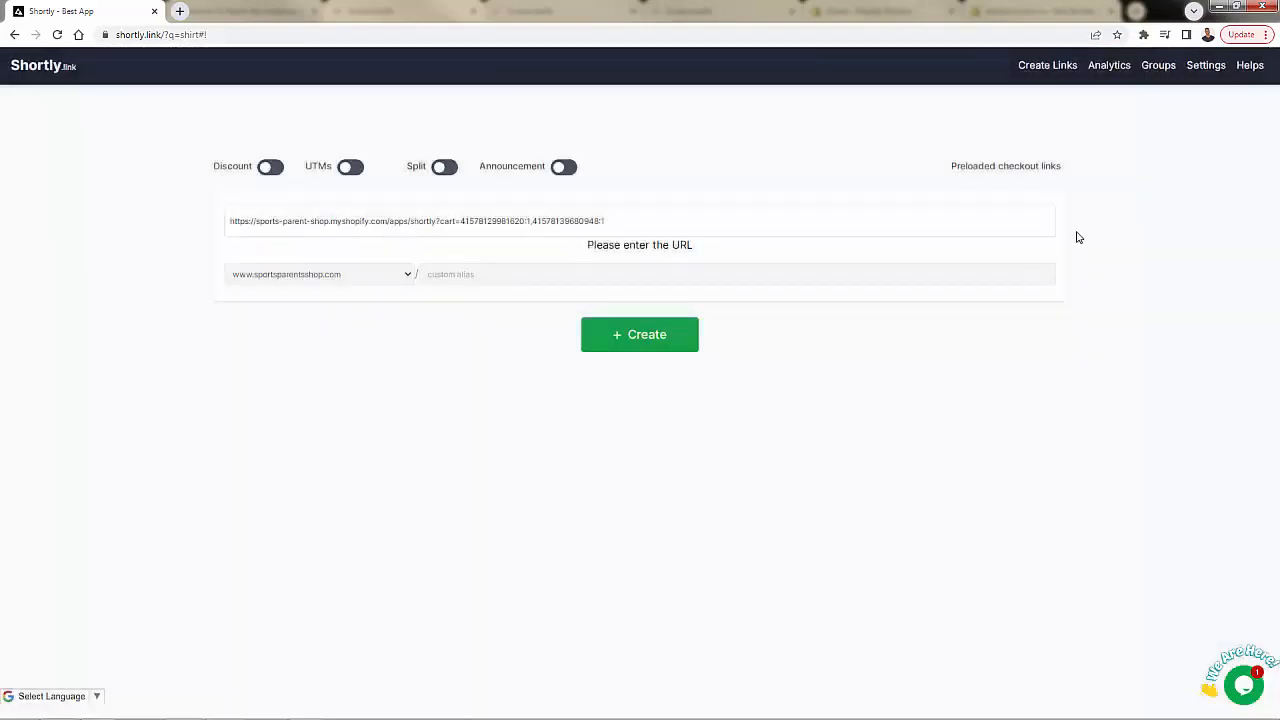
{"action": "triple_click", "coordinate": [500, 220]}
{"action": "right_click", "coordinate": [500, 220]}
{"action": "left_click", "coordinate": [532, 252]}
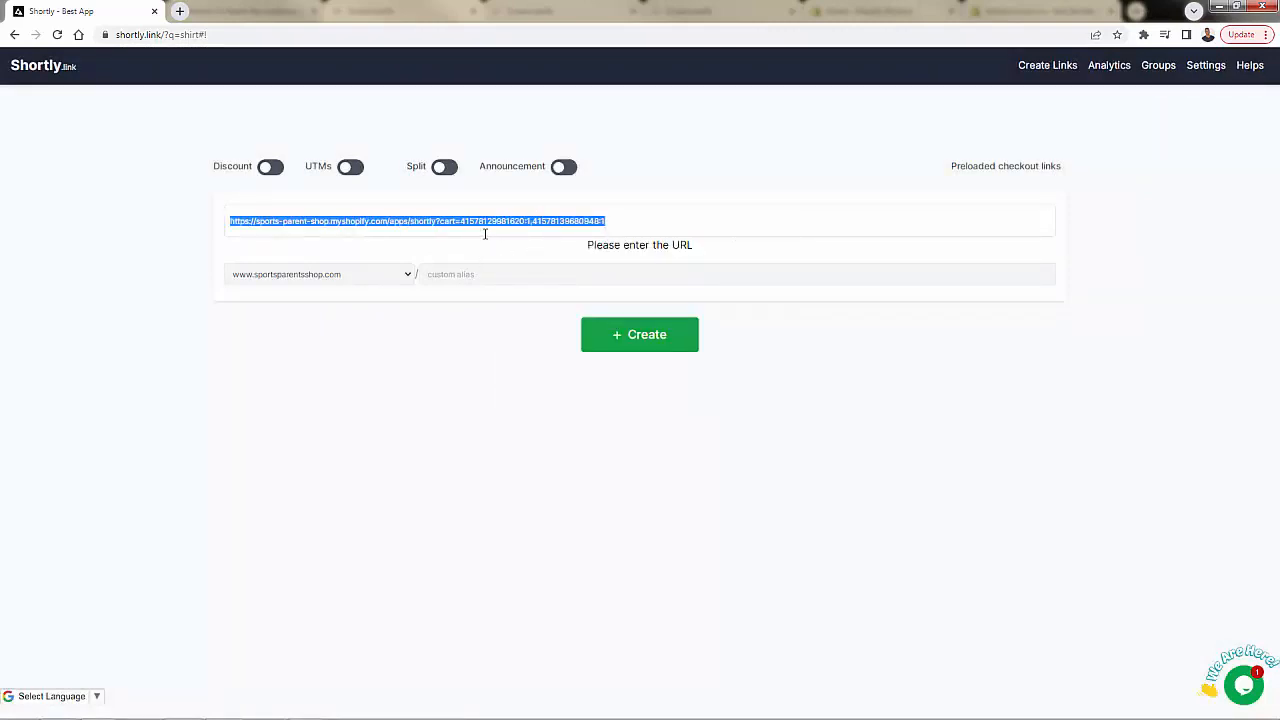
{"action": "left_click", "coordinate": [485, 233]}
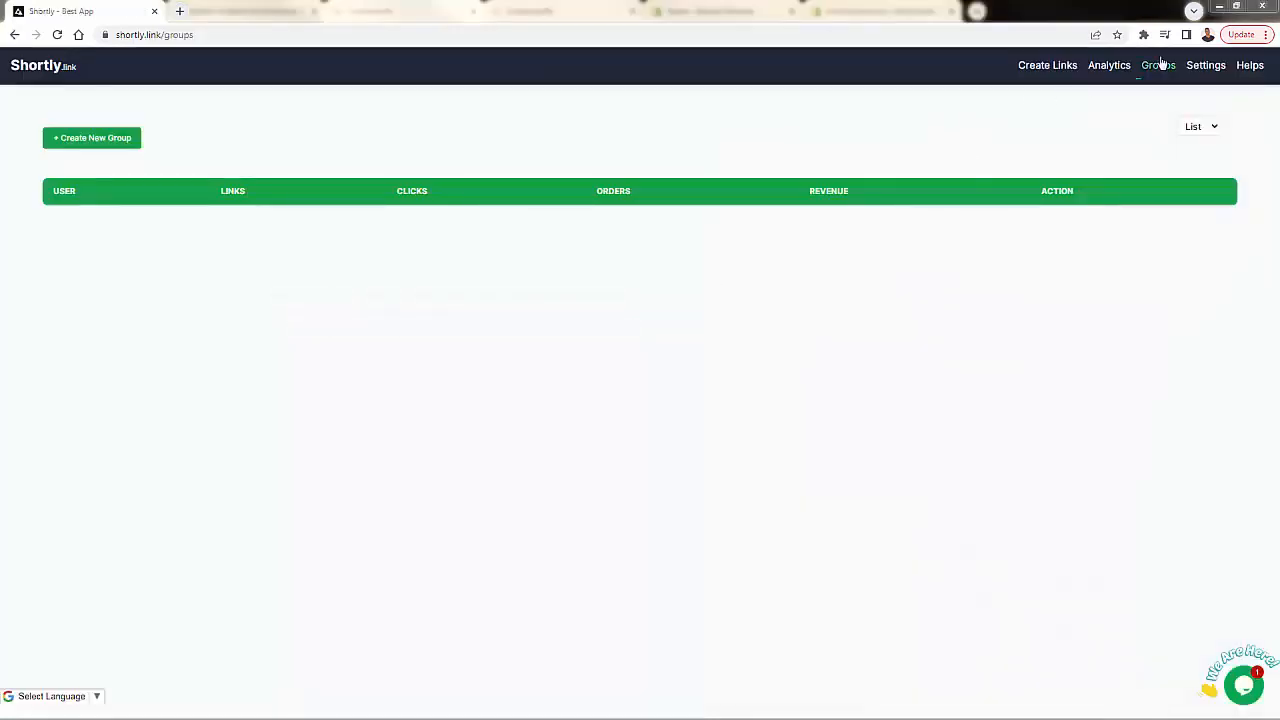
Create a link group named Influencer Set #1 with the description "Our first influencer promos"
{"action": "left_click", "coordinate": [70, 139]}
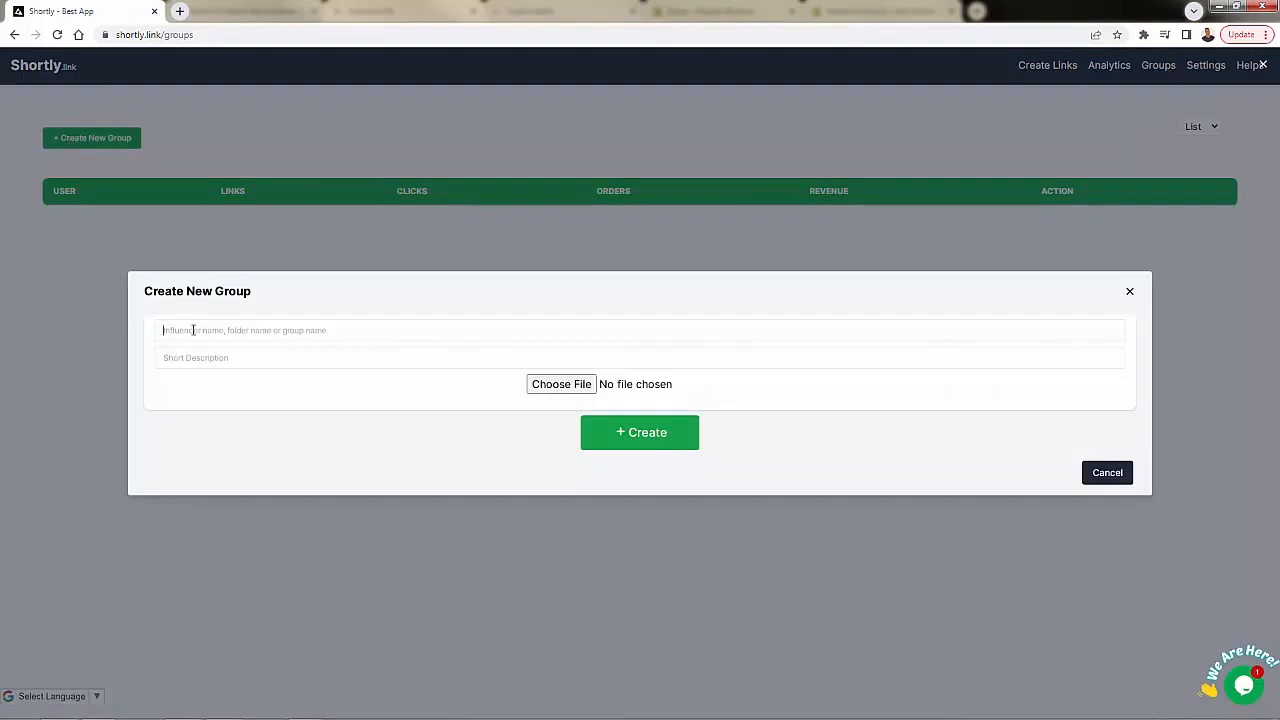
{"action": "type", "text": "Influencer Set #"}
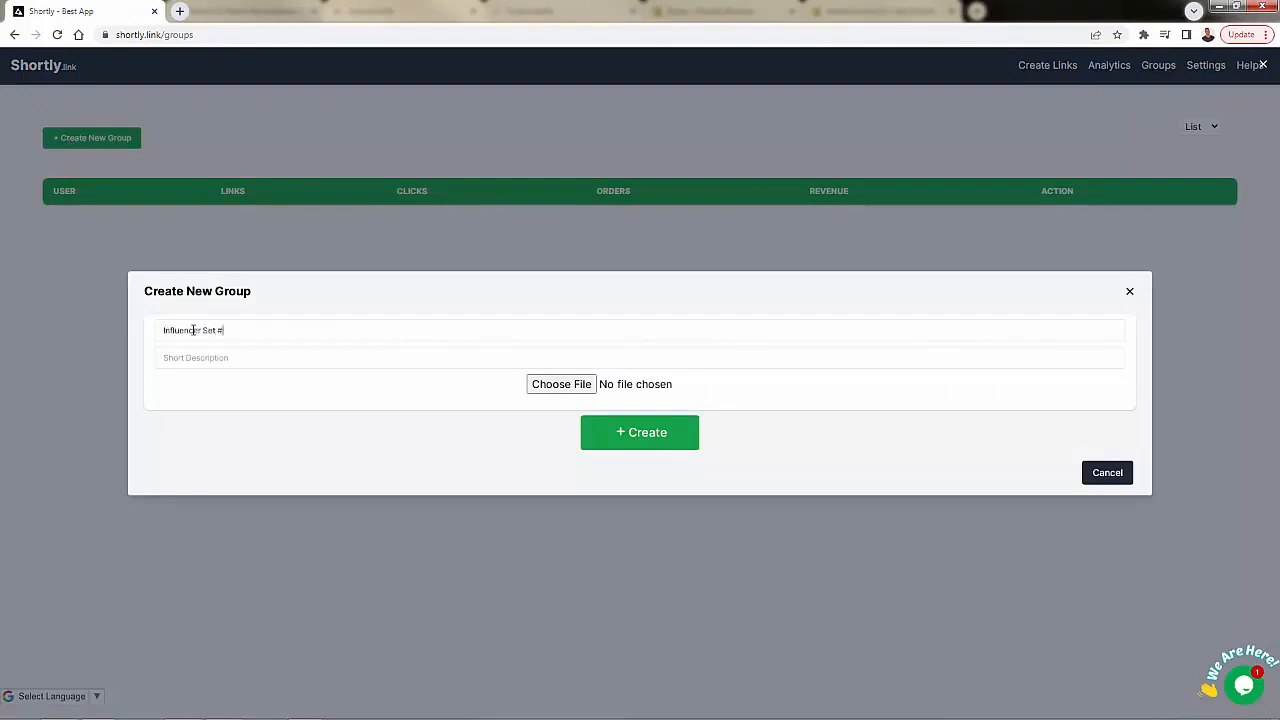
{"action": "type", "text": "1"}
{"action": "left_click", "coordinate": [196, 362]}
{"action": "type", "text": "Our first influencer promos"}
{"action": "left_click", "coordinate": [634, 440]}
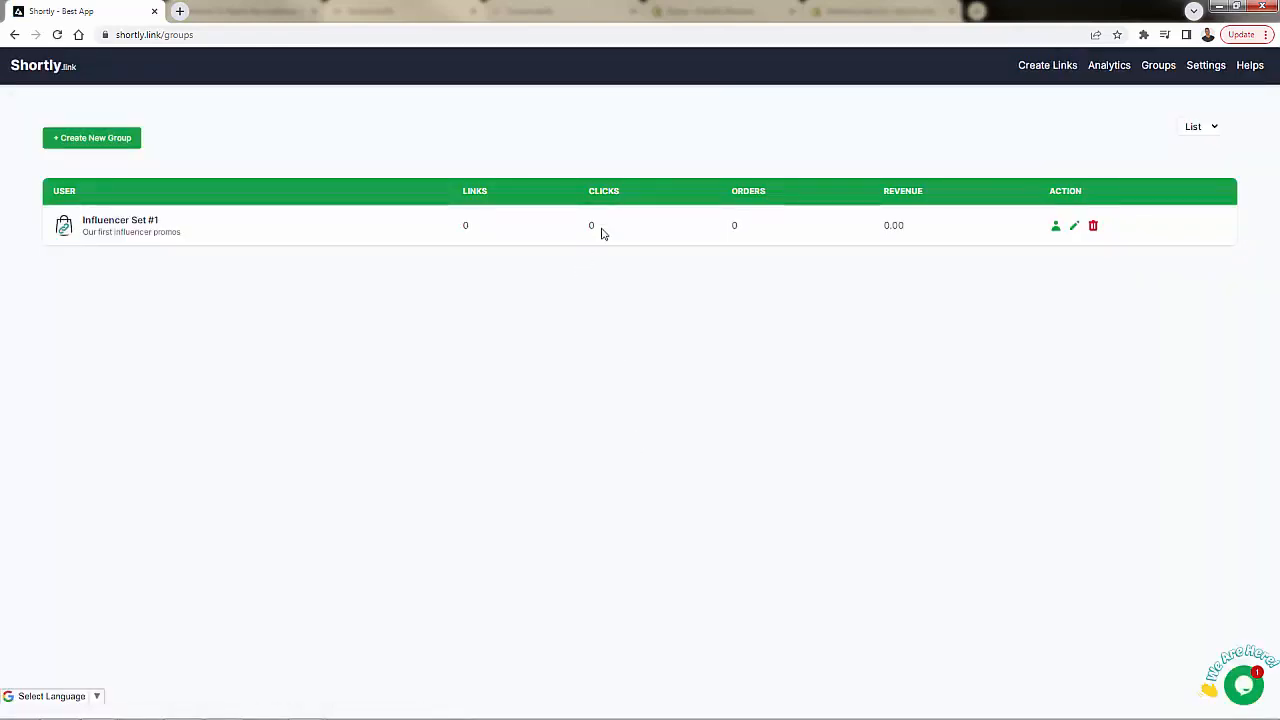
Open the Influencer Set #1 group and check its links, clicks, orders and revenue summary
{"action": "left_click", "coordinate": [1060, 233]}
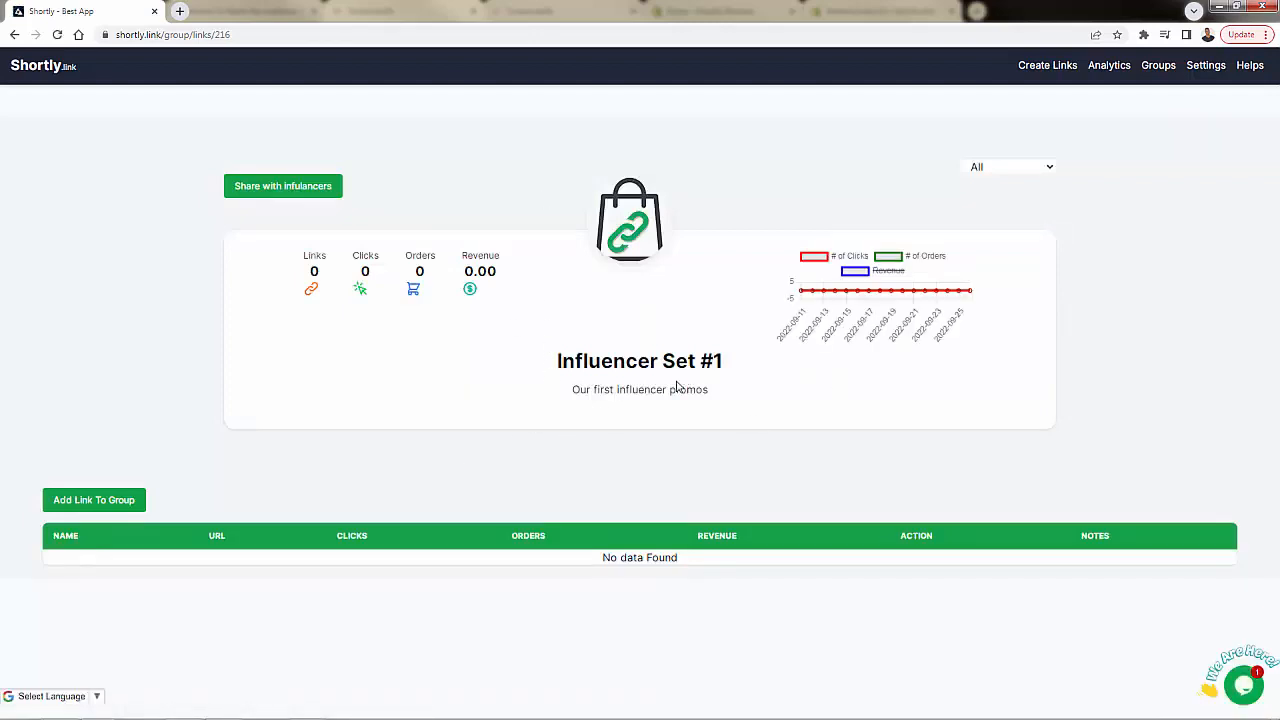
{"action": "left_click_drag", "start_coordinate": [283, 278], "coordinate": [484, 279]}
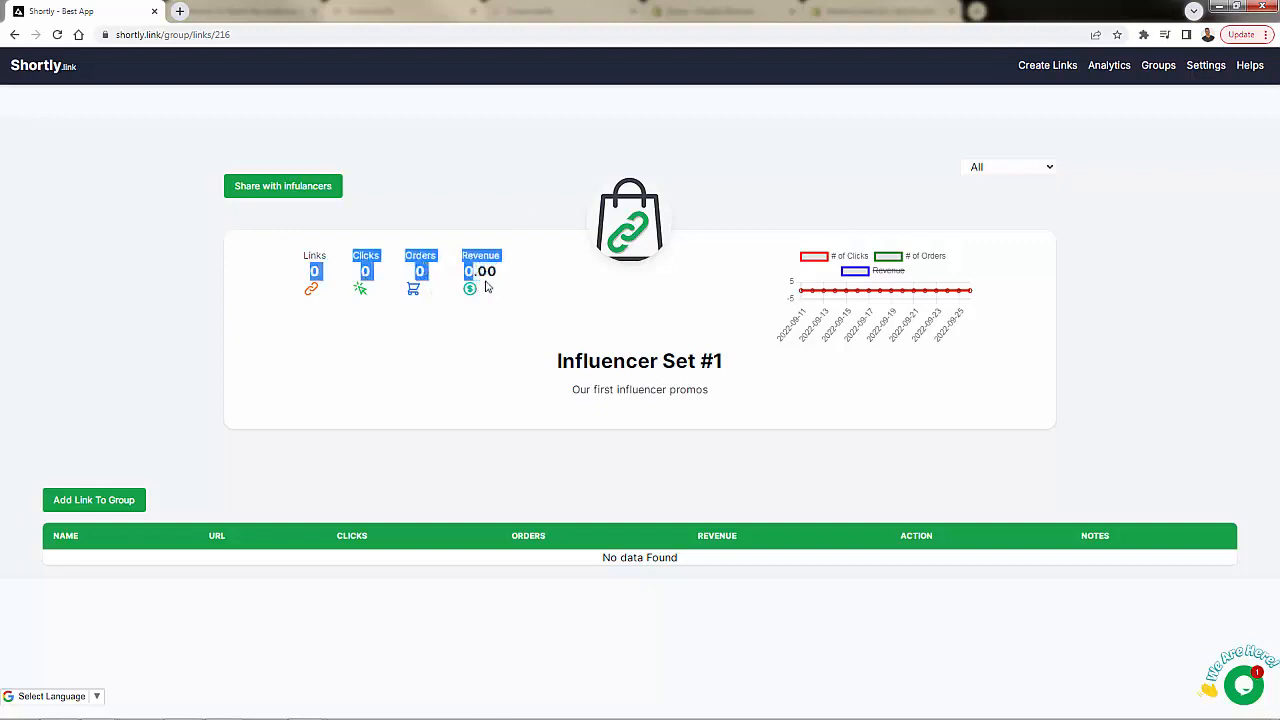
{"action": "left_click", "coordinate": [482, 366]}
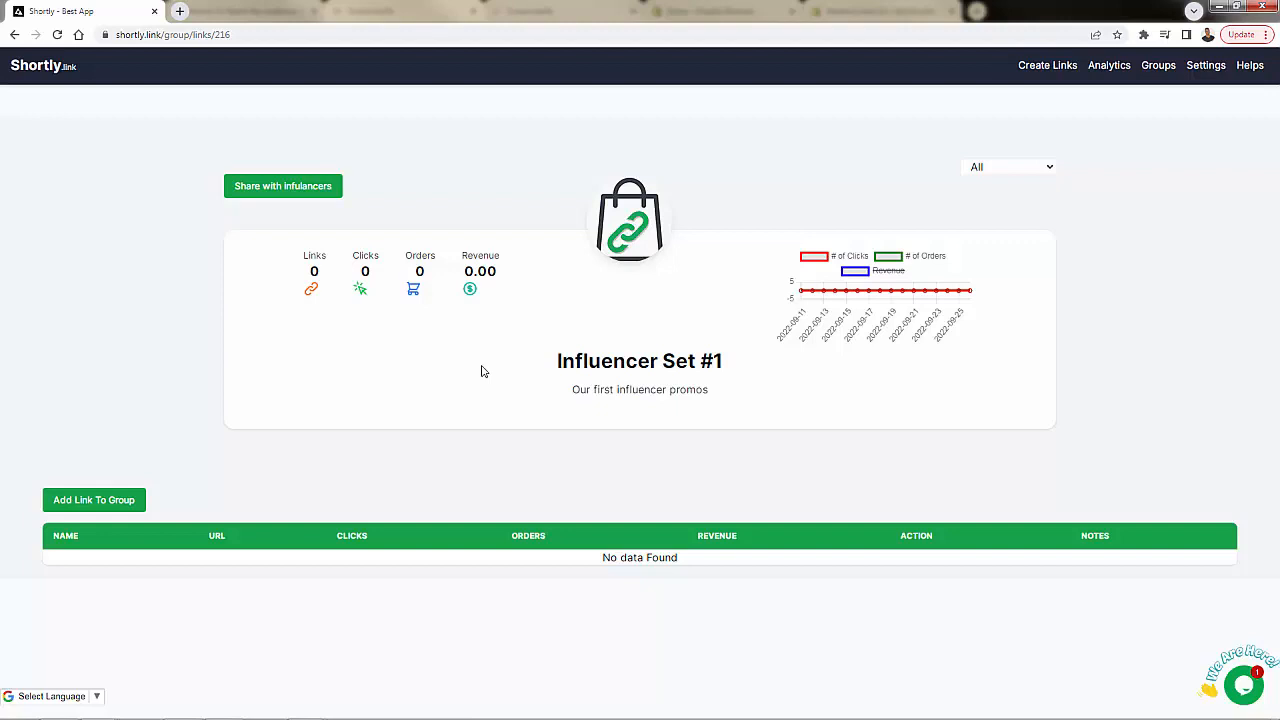
Add the influencer1, RP5Kfd and example2 short links to the Influencer Set #1 group
{"action": "left_click", "coordinate": [116, 507]}
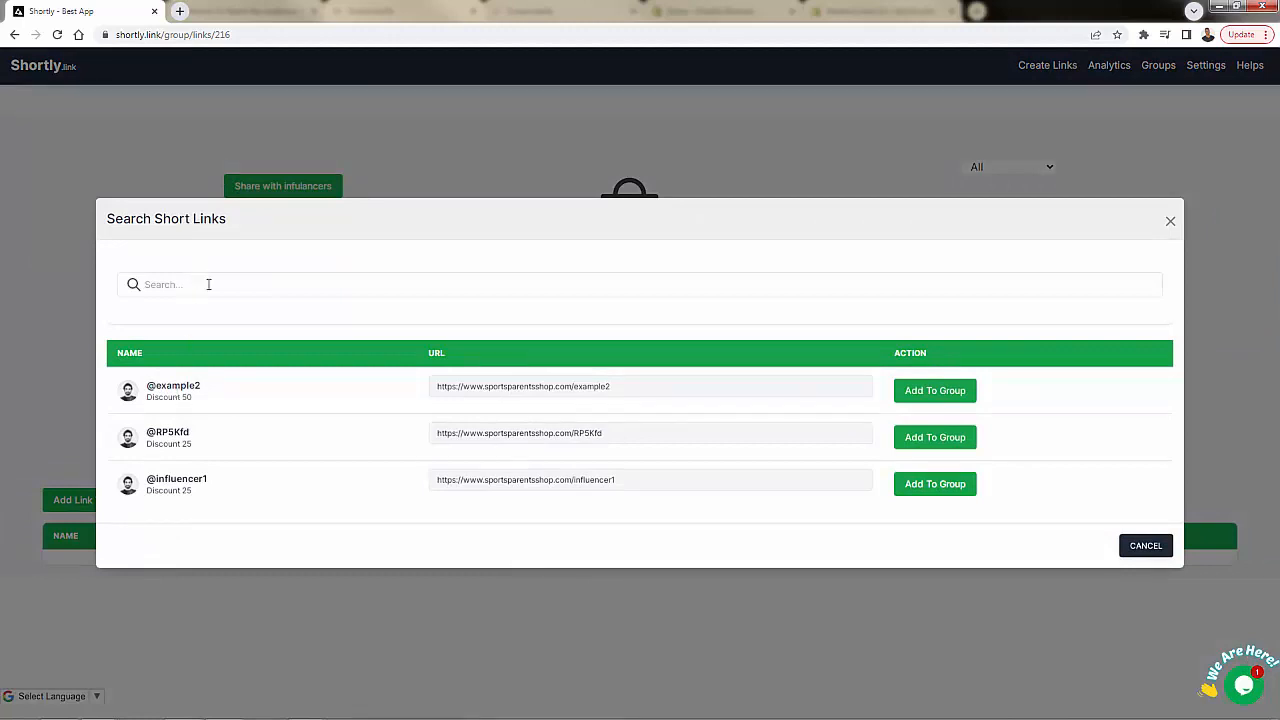
{"action": "left_click", "coordinate": [922, 483]}
{"action": "left_click", "coordinate": [897, 438]}
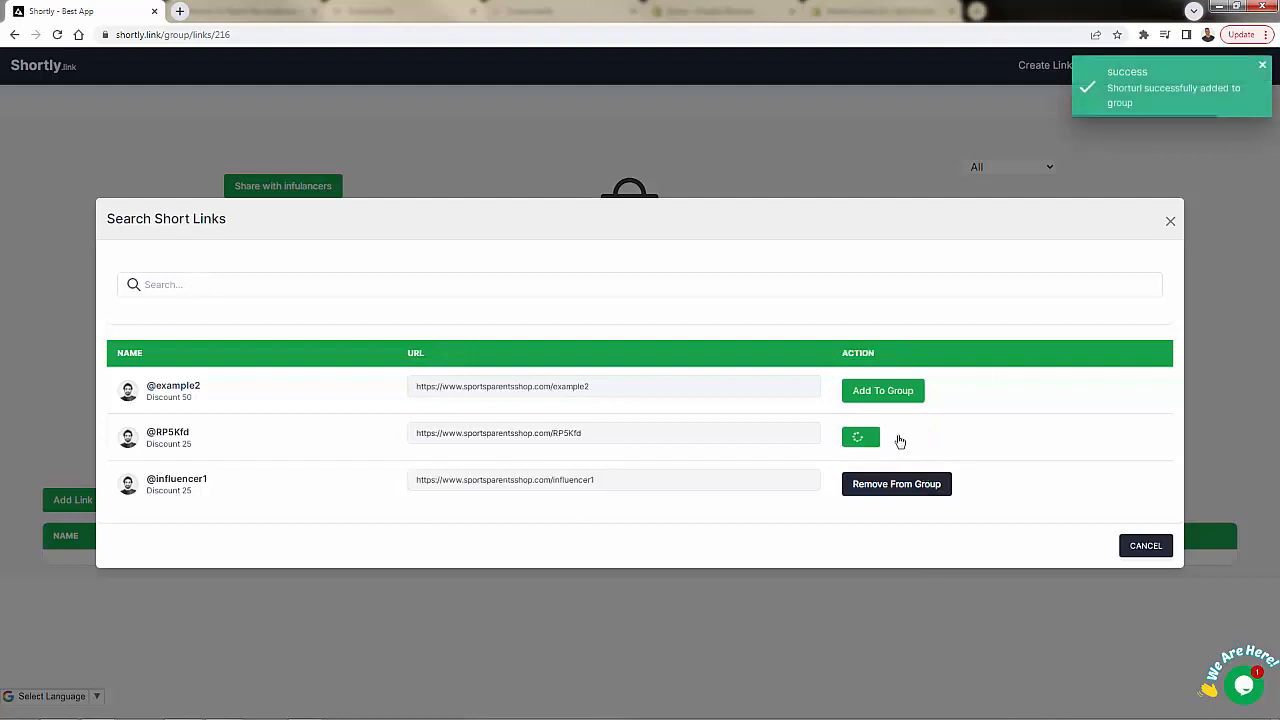
{"action": "left_click", "coordinate": [898, 391]}
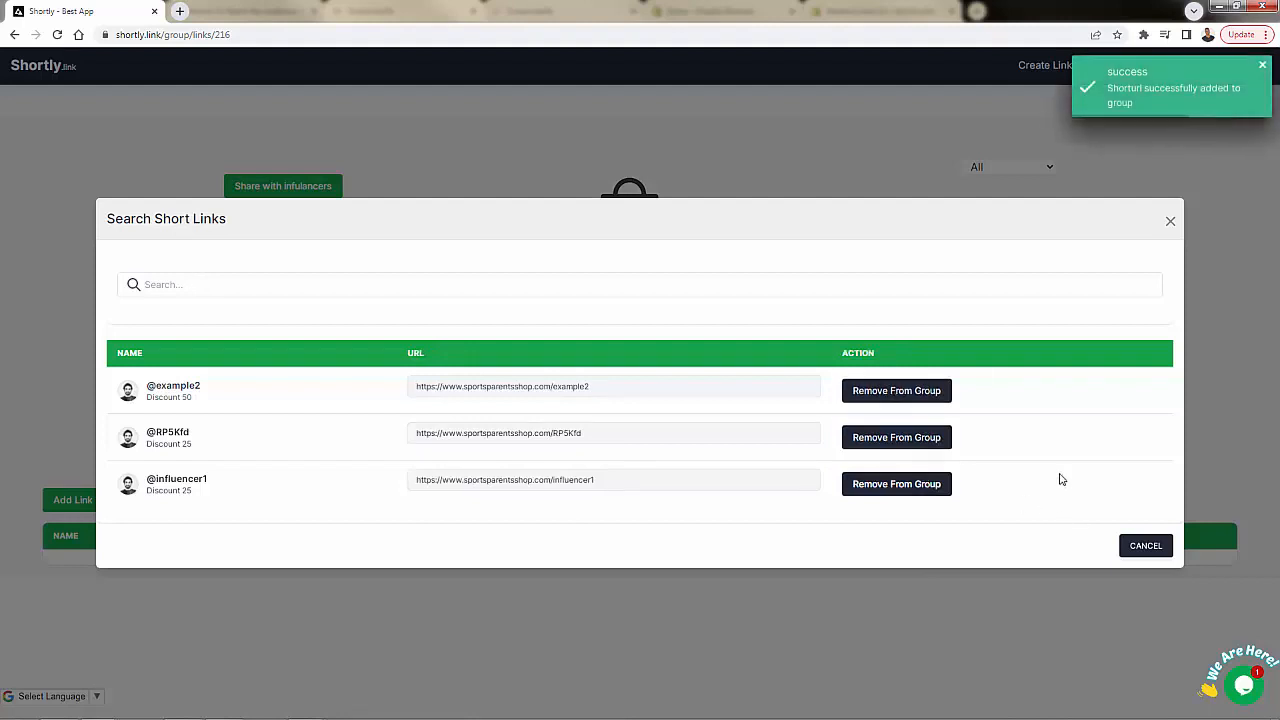
Return to the Influencer Set #1 group page and review its overall totals and the clicks, orders and revenue of each added link
{"action": "left_click", "coordinate": [1170, 222]}
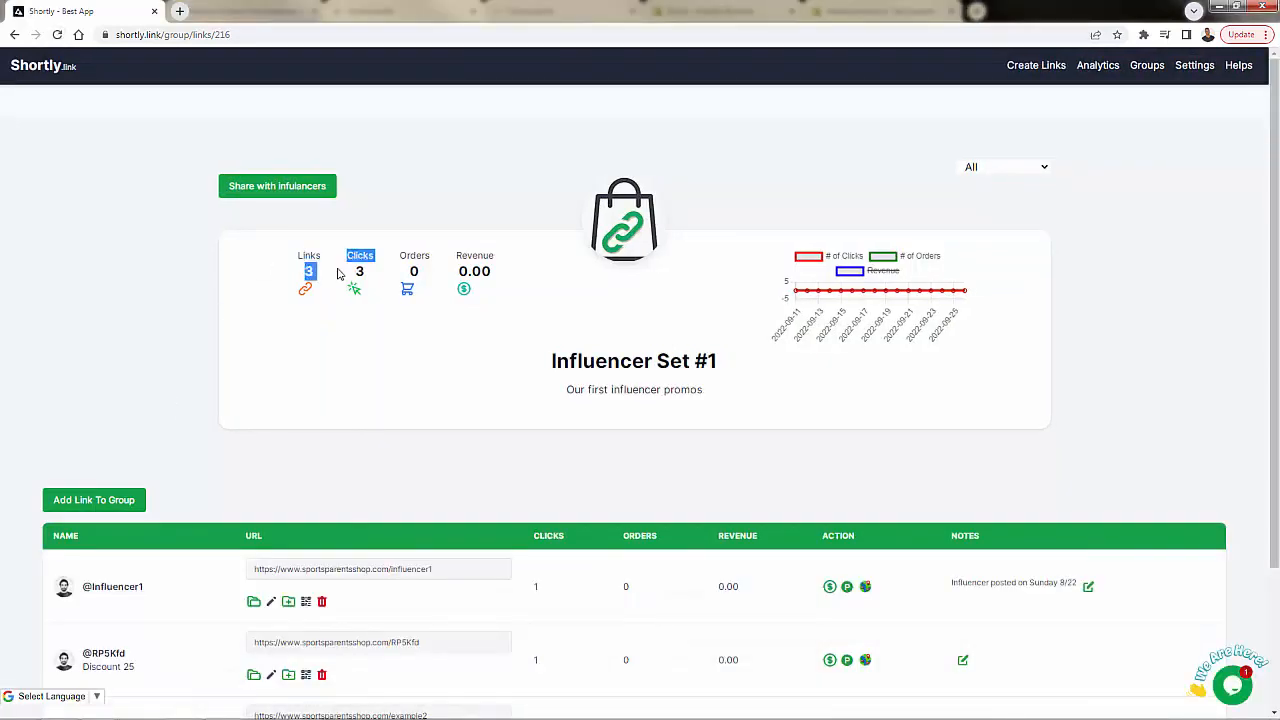
{"action": "scroll", "coordinate": [352, 361], "scroll_direction": "down", "scroll_amount": 2}
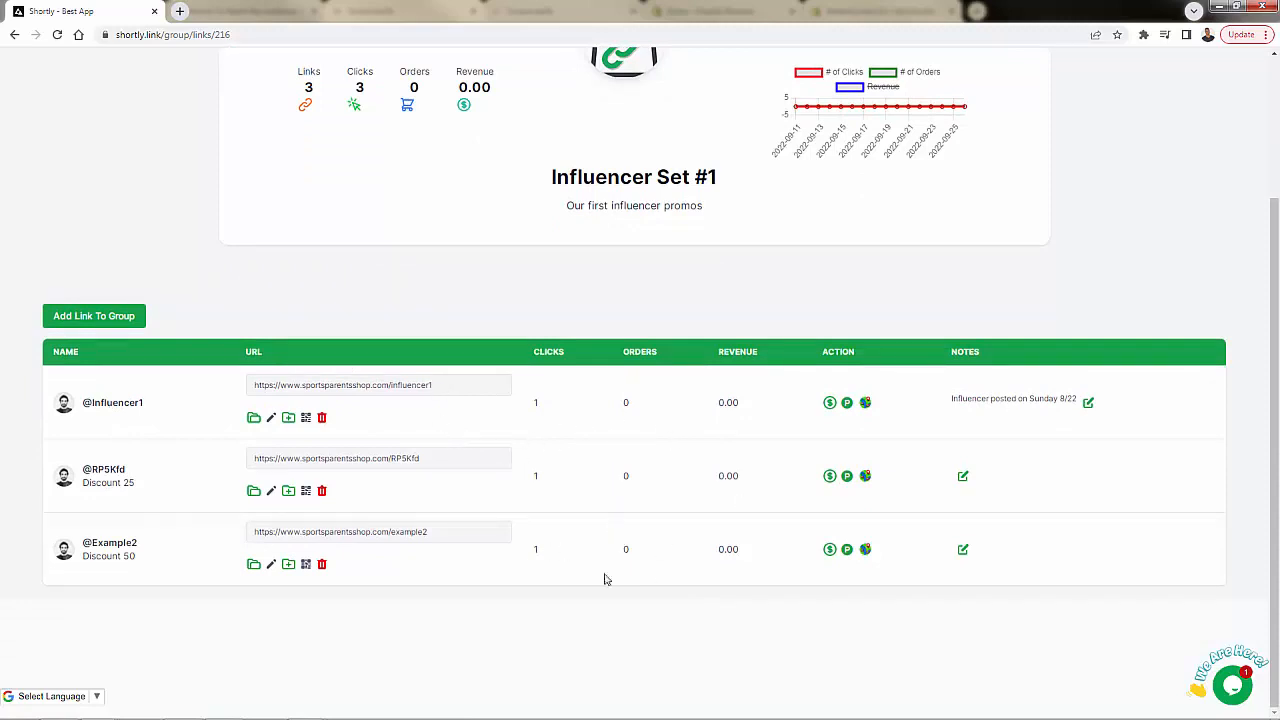
{"action": "scroll", "coordinate": [519, 626], "scroll_direction": "up", "scroll_amount": 2}
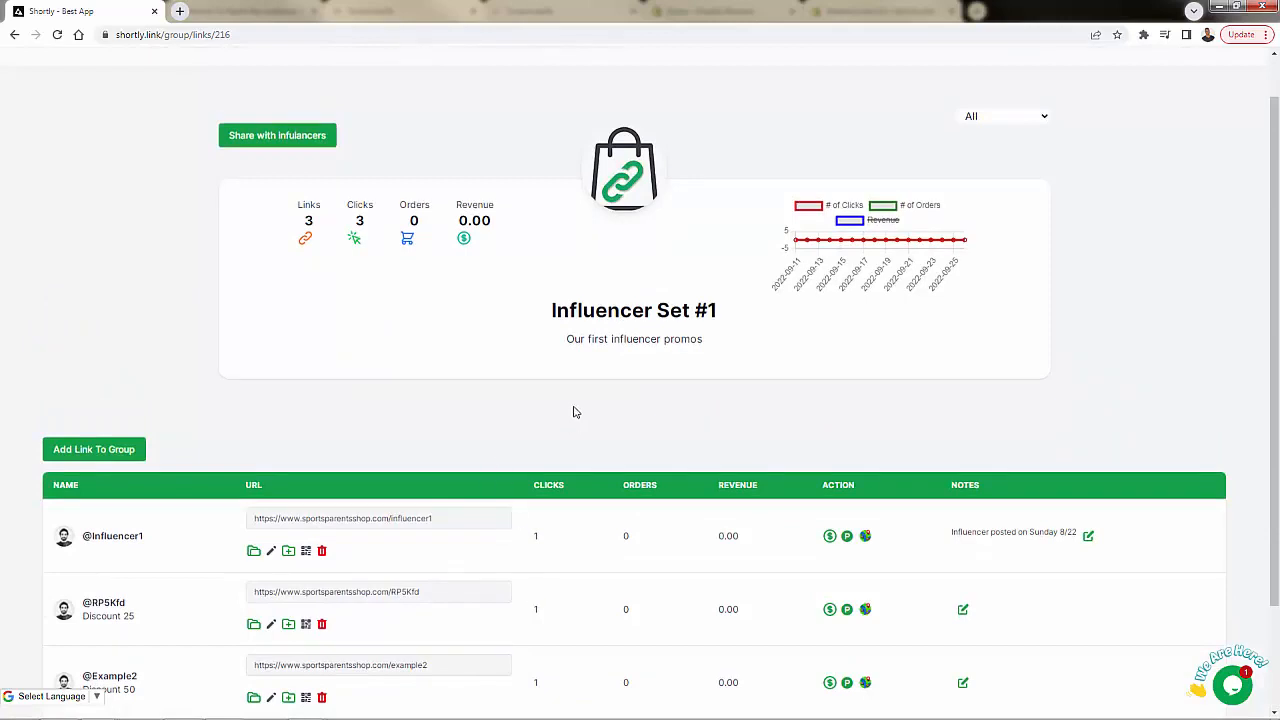
{"action": "scroll", "coordinate": [566, 428], "scroll_direction": "up", "scroll_amount": 1}
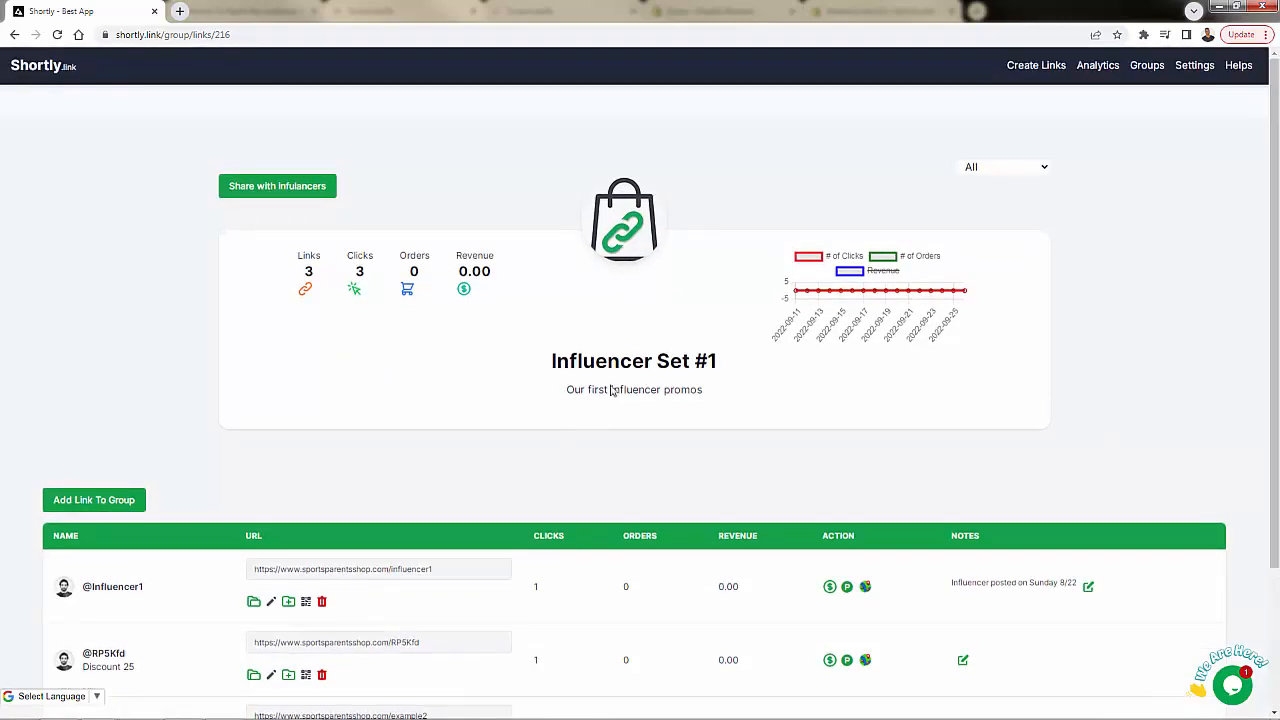
{"action": "left_click_drag", "start_coordinate": [309, 268], "coordinate": [479, 258]}
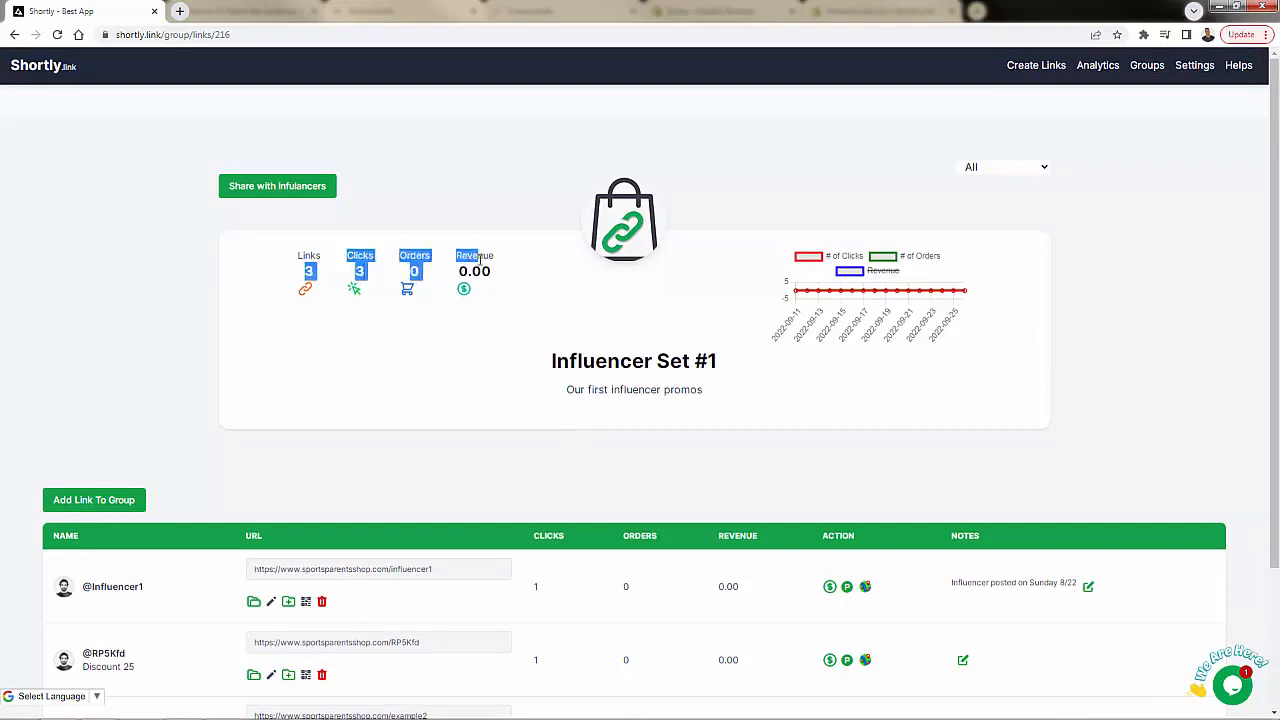
{"action": "left_click", "coordinate": [353, 280]}
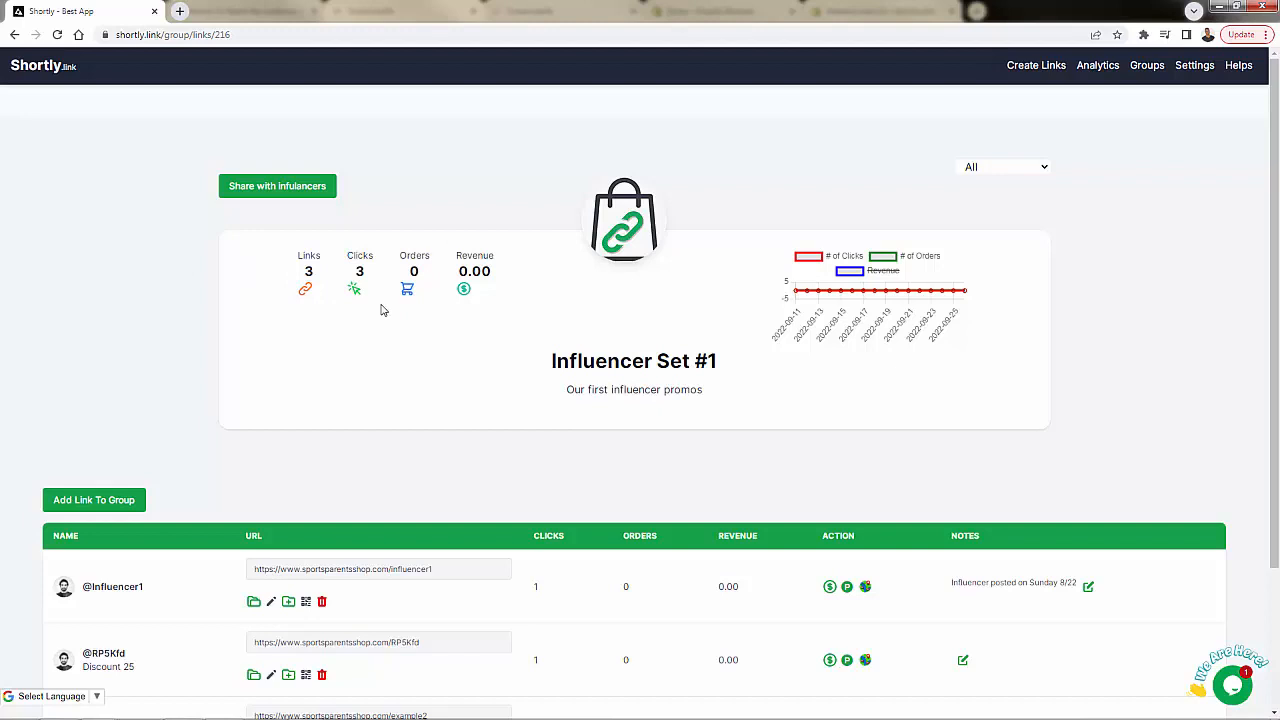
{"action": "scroll", "coordinate": [380, 309], "scroll_direction": "down", "scroll_amount": 1}
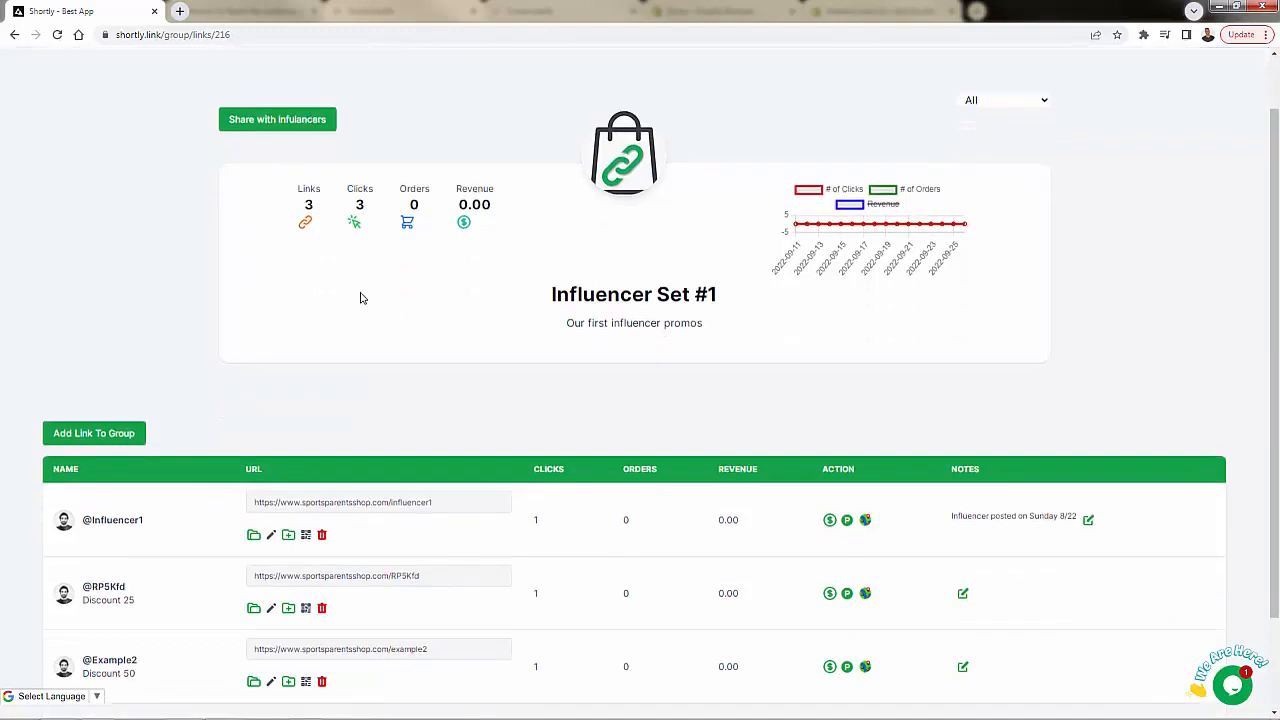
{"action": "scroll", "coordinate": [362, 298], "scroll_direction": "down", "scroll_amount": 1}
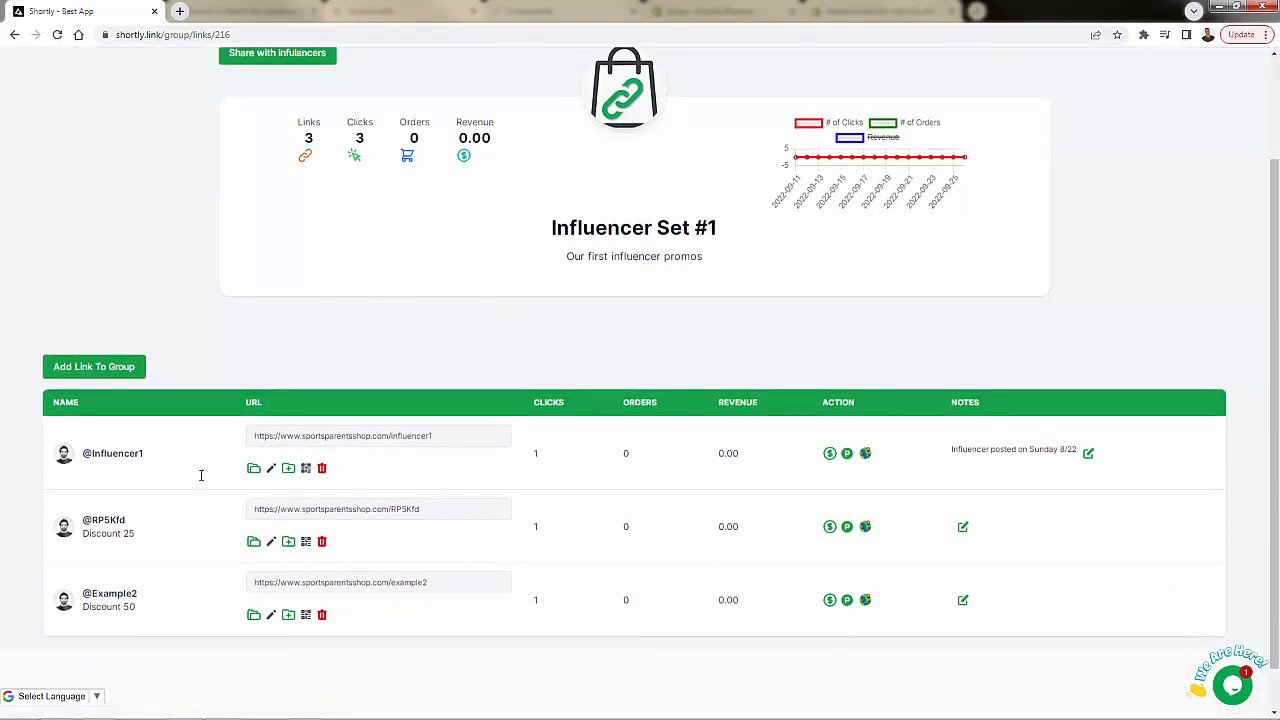
{"action": "scroll", "coordinate": [148, 251], "scroll_direction": "down", "scroll_amount": 1}
{"action": "scroll", "coordinate": [150, 250], "scroll_direction": "up", "scroll_amount": 1}
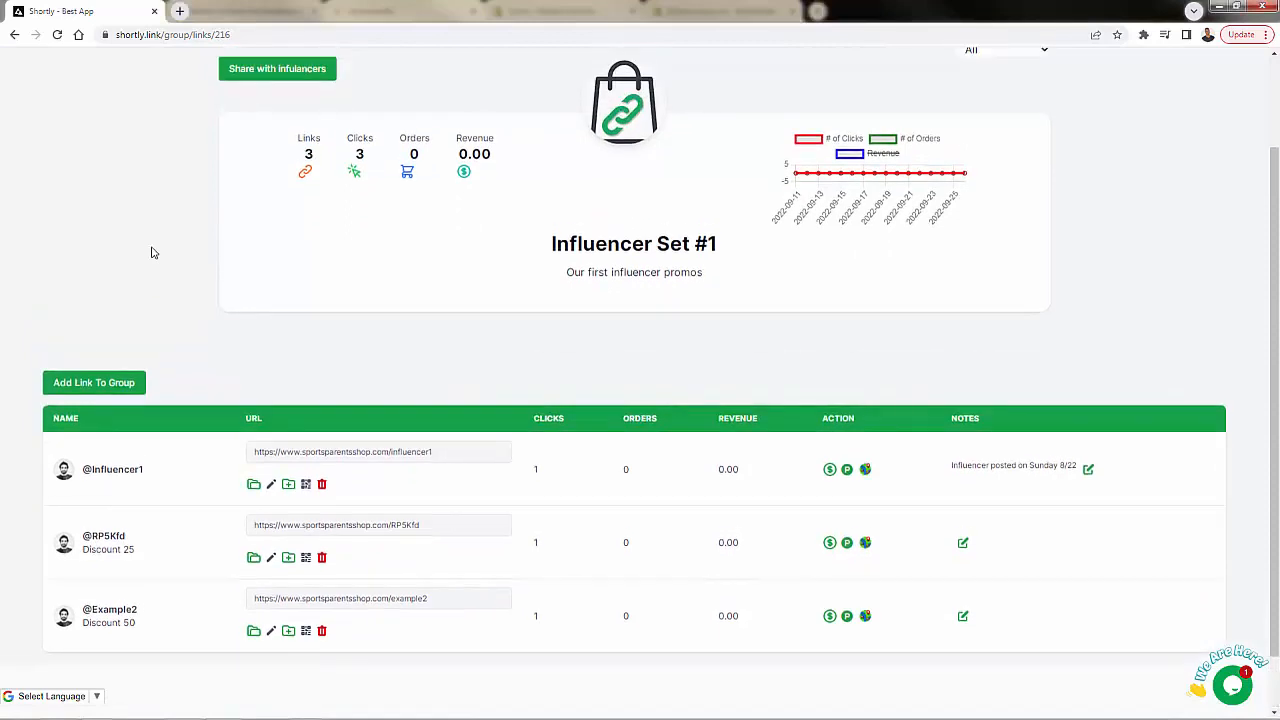
Open the revenue table of the influencer1 link in the group and check its total revenue
{"action": "left_click", "coordinate": [829, 476]}
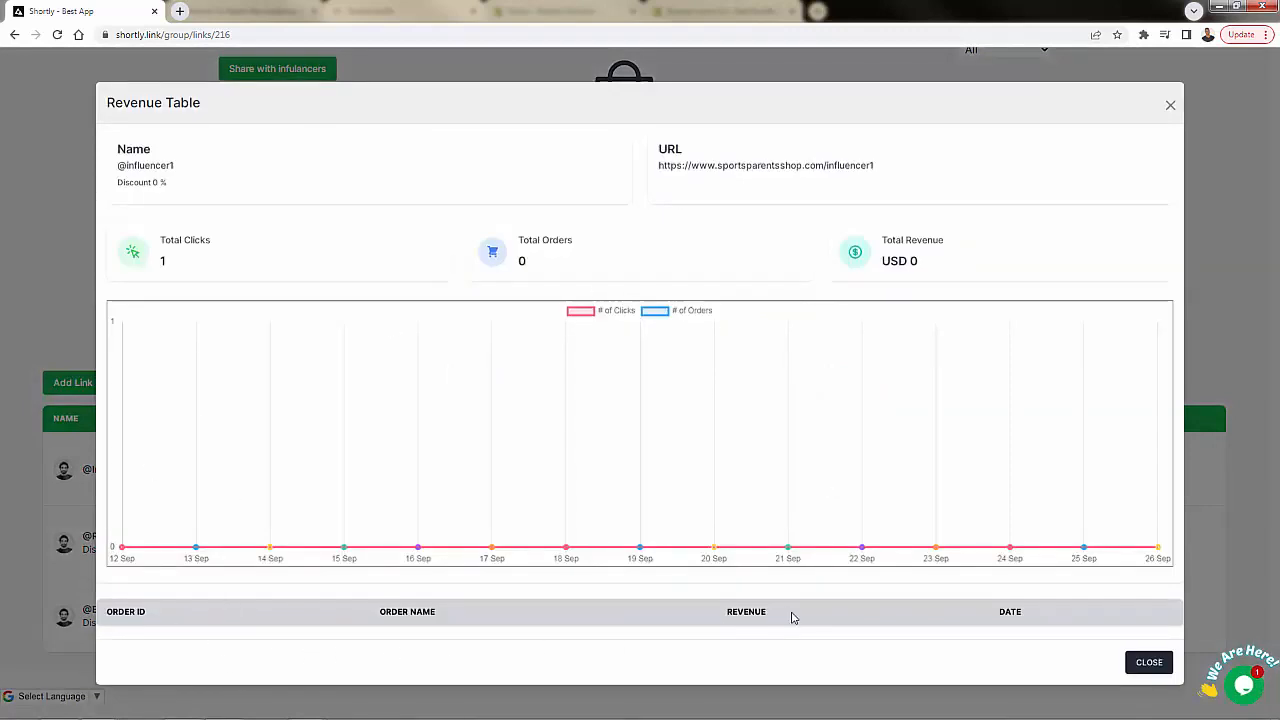
{"action": "left_click_drag", "start_coordinate": [921, 260], "coordinate": [884, 240]}
{"action": "left_click", "coordinate": [883, 237]}
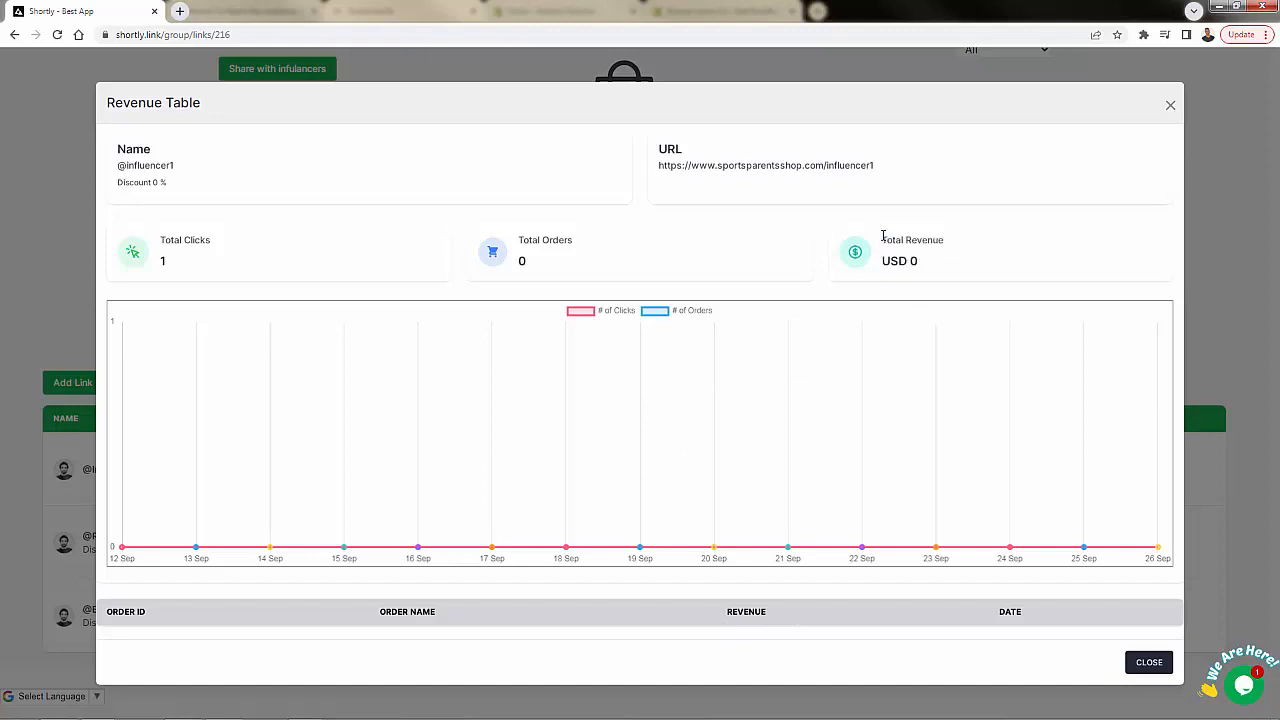